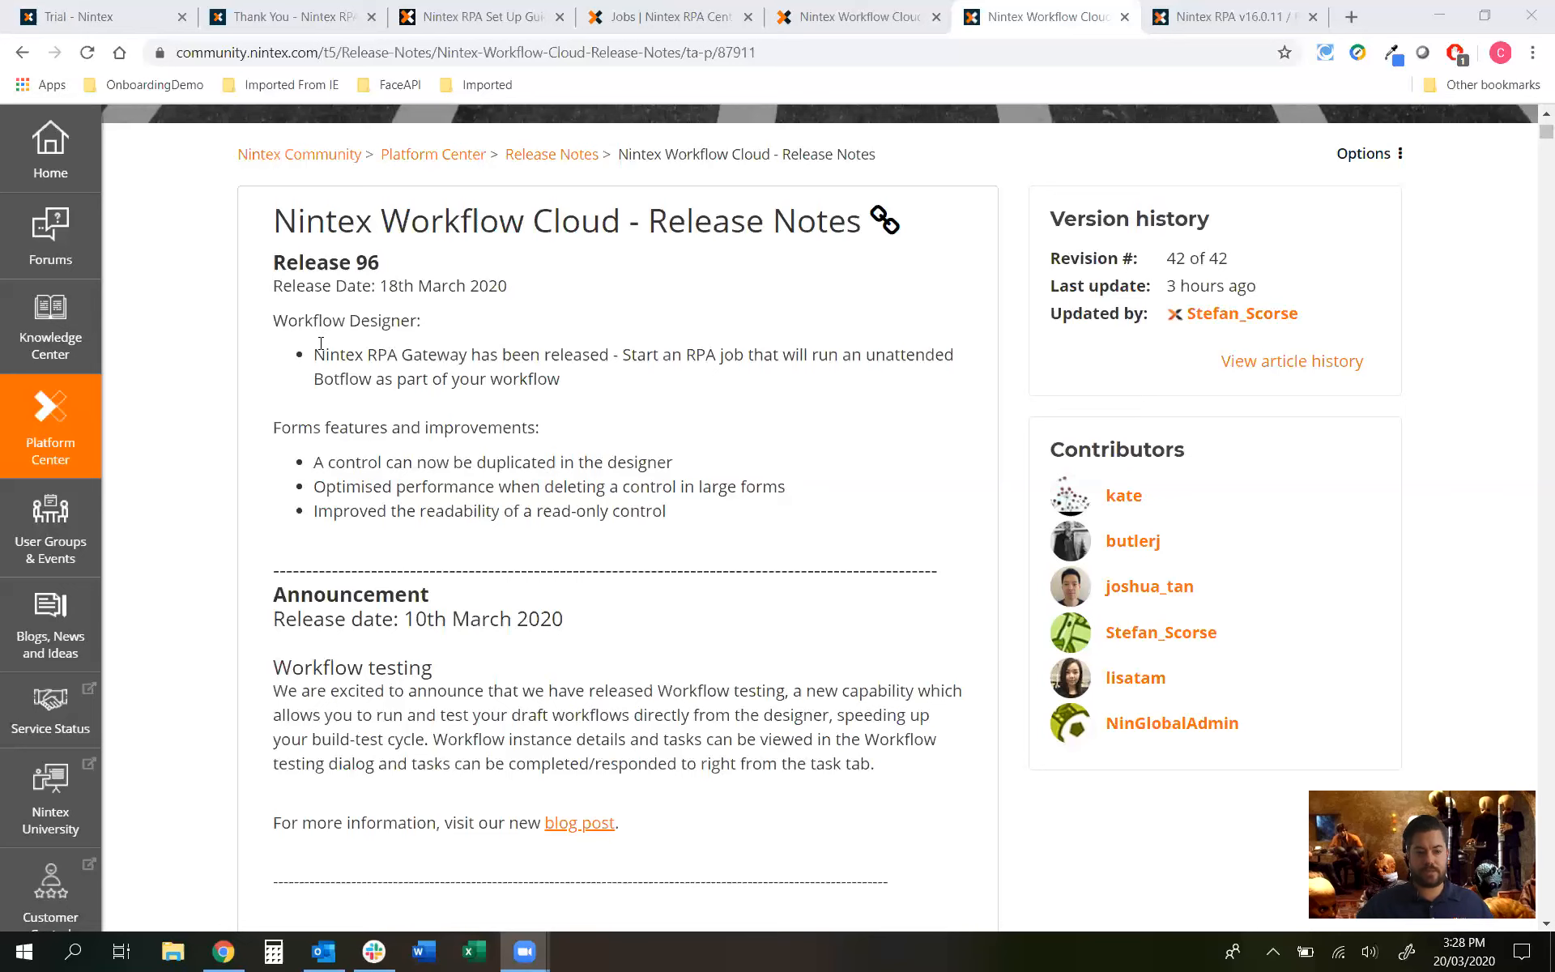
Step: Highlight part of the RPA Gateway release note, then close the Workflow Cloud release notes
left_click(473, 357)
left_click_drag(648, 354, 925, 356)
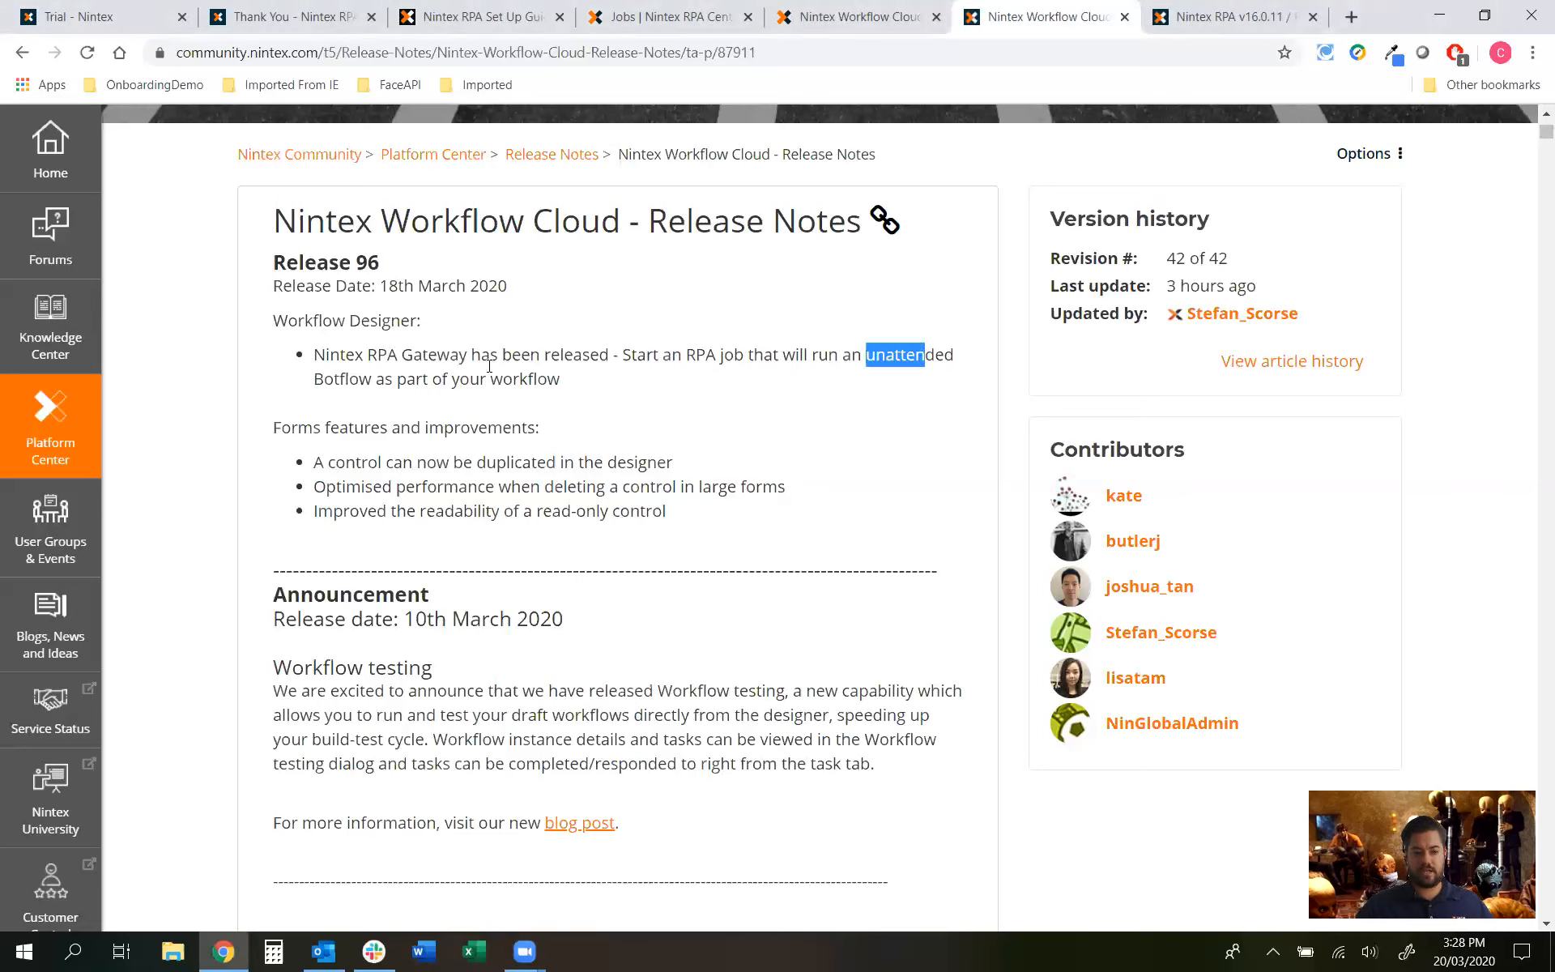
left_click(459, 437)
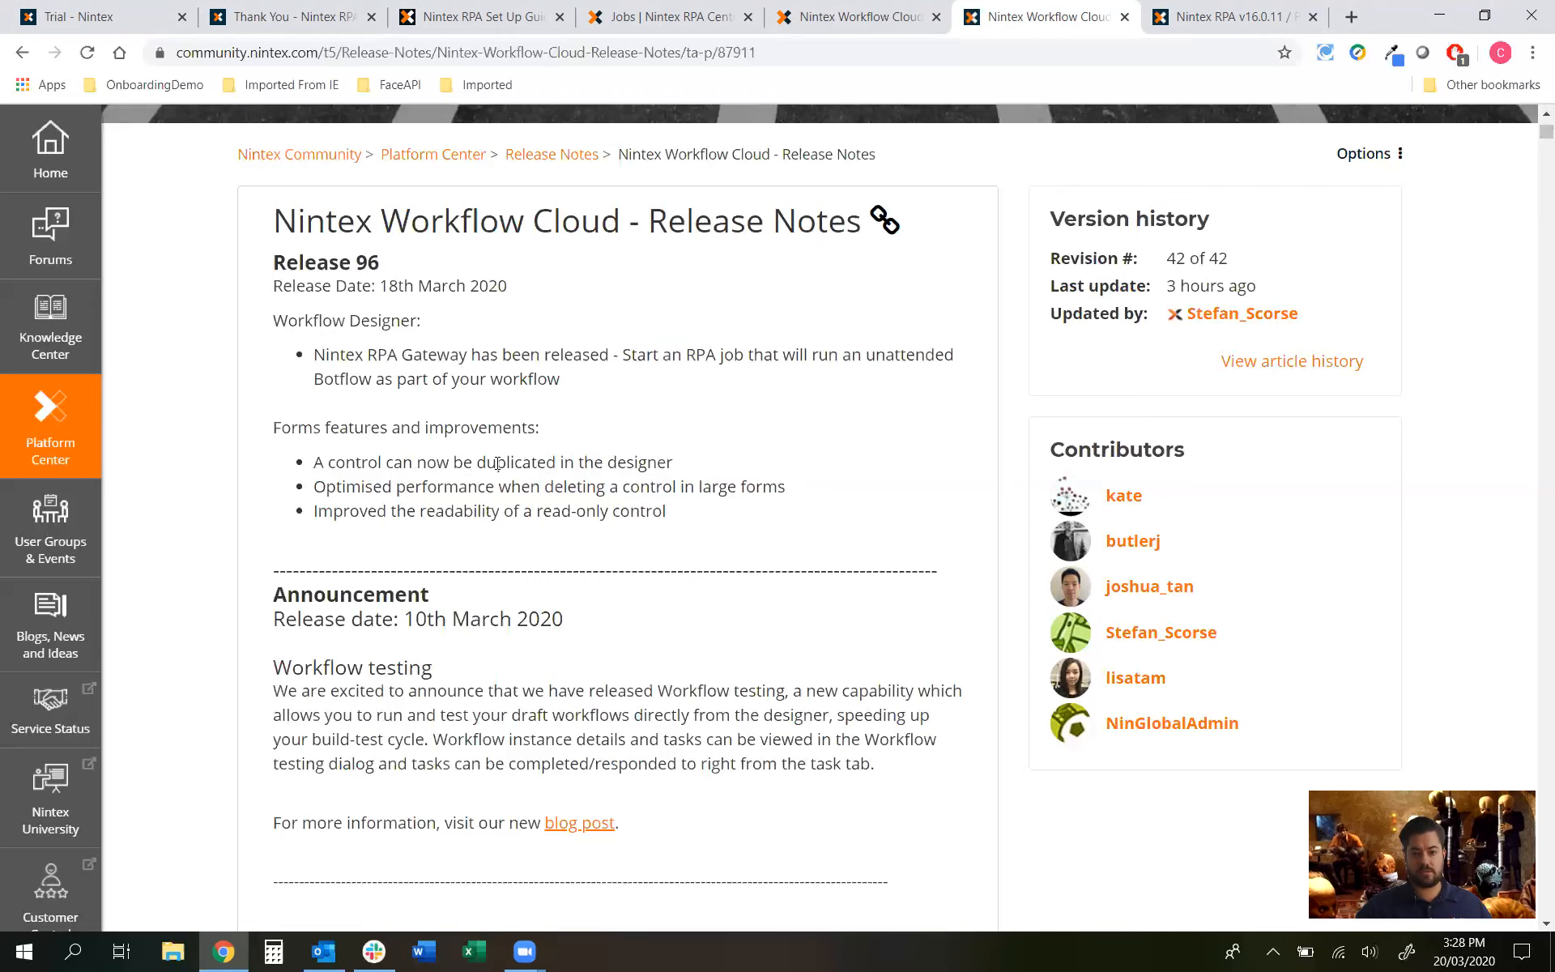
left_click(1124, 16)
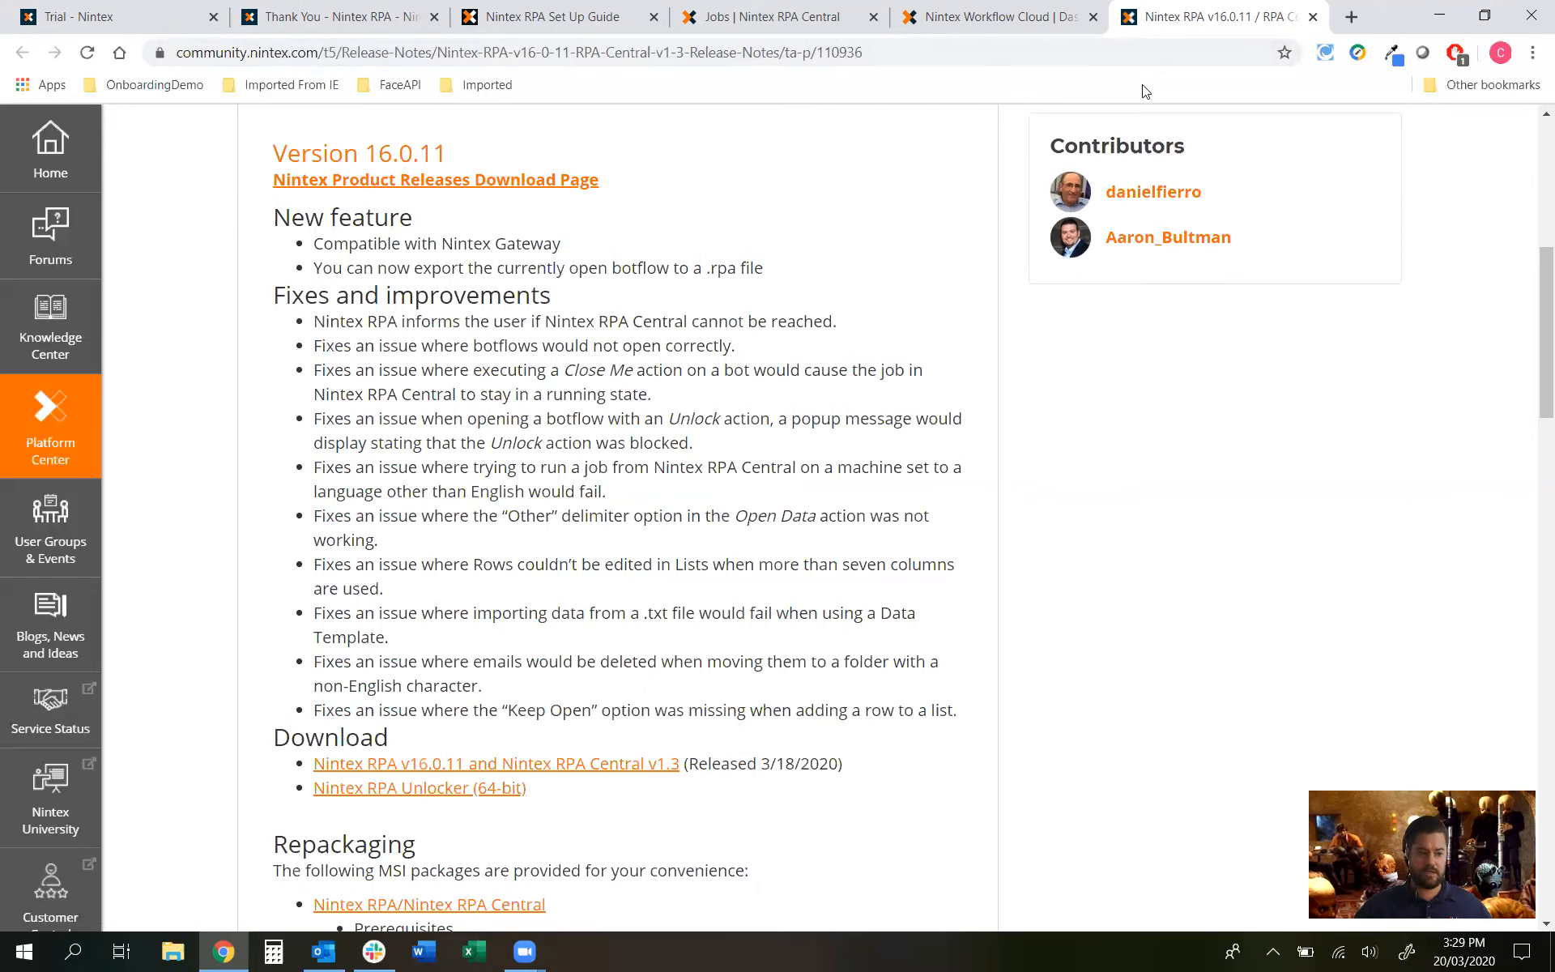
Step: Close the Nintex RPA release notes and view the Robotic Process Automation trial sign-up form
left_click(1314, 18)
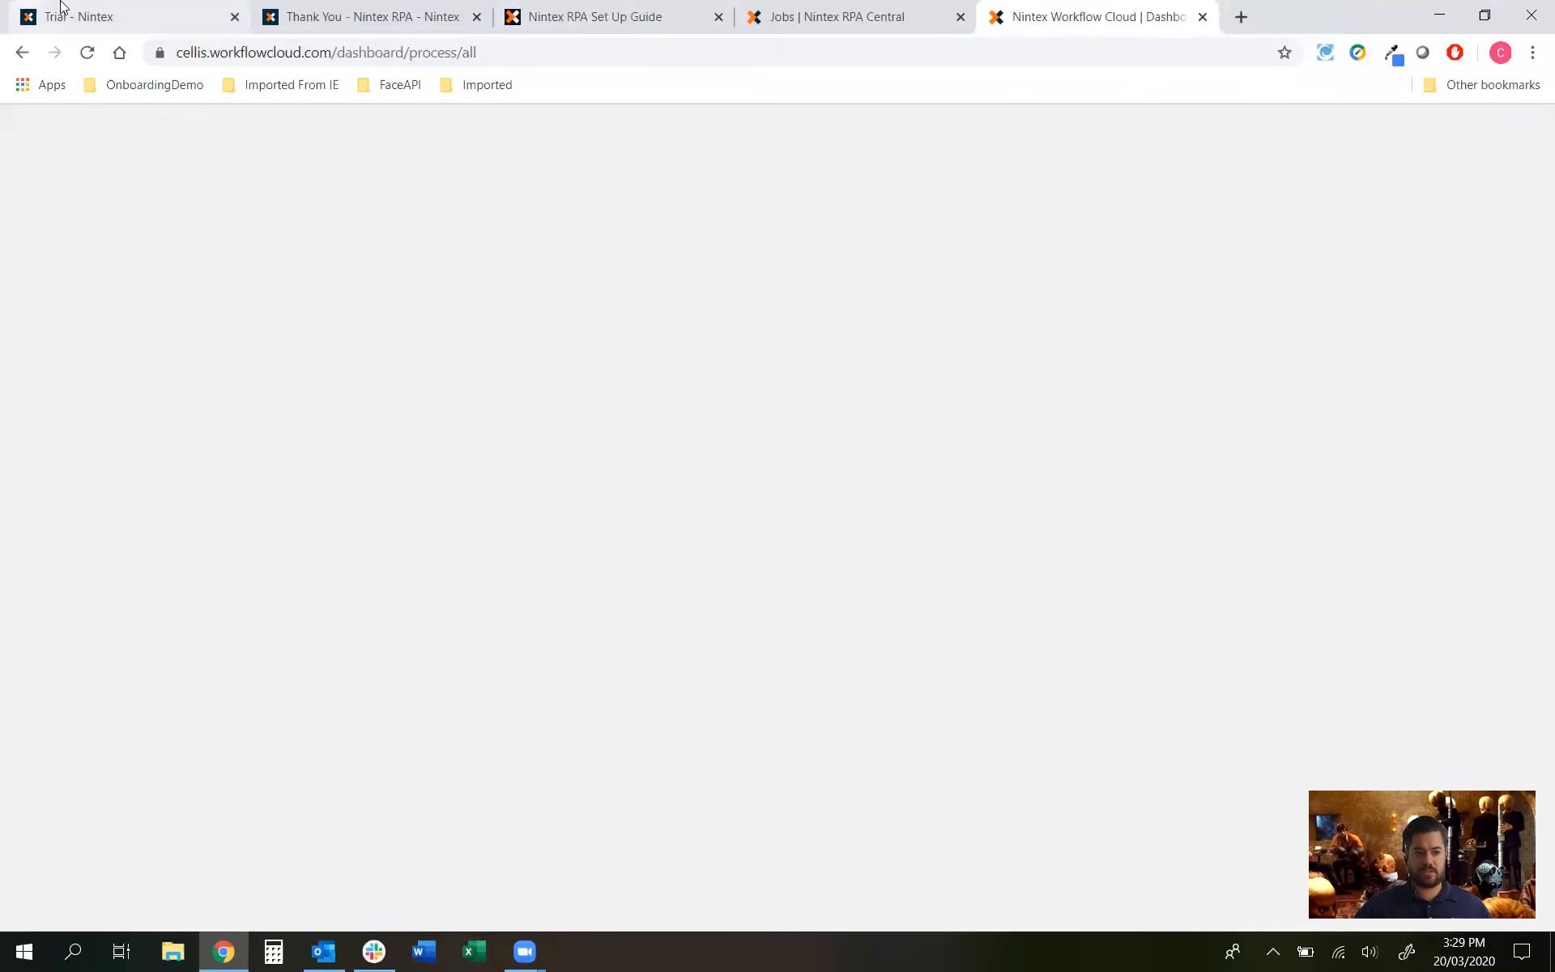
left_click(56, 16)
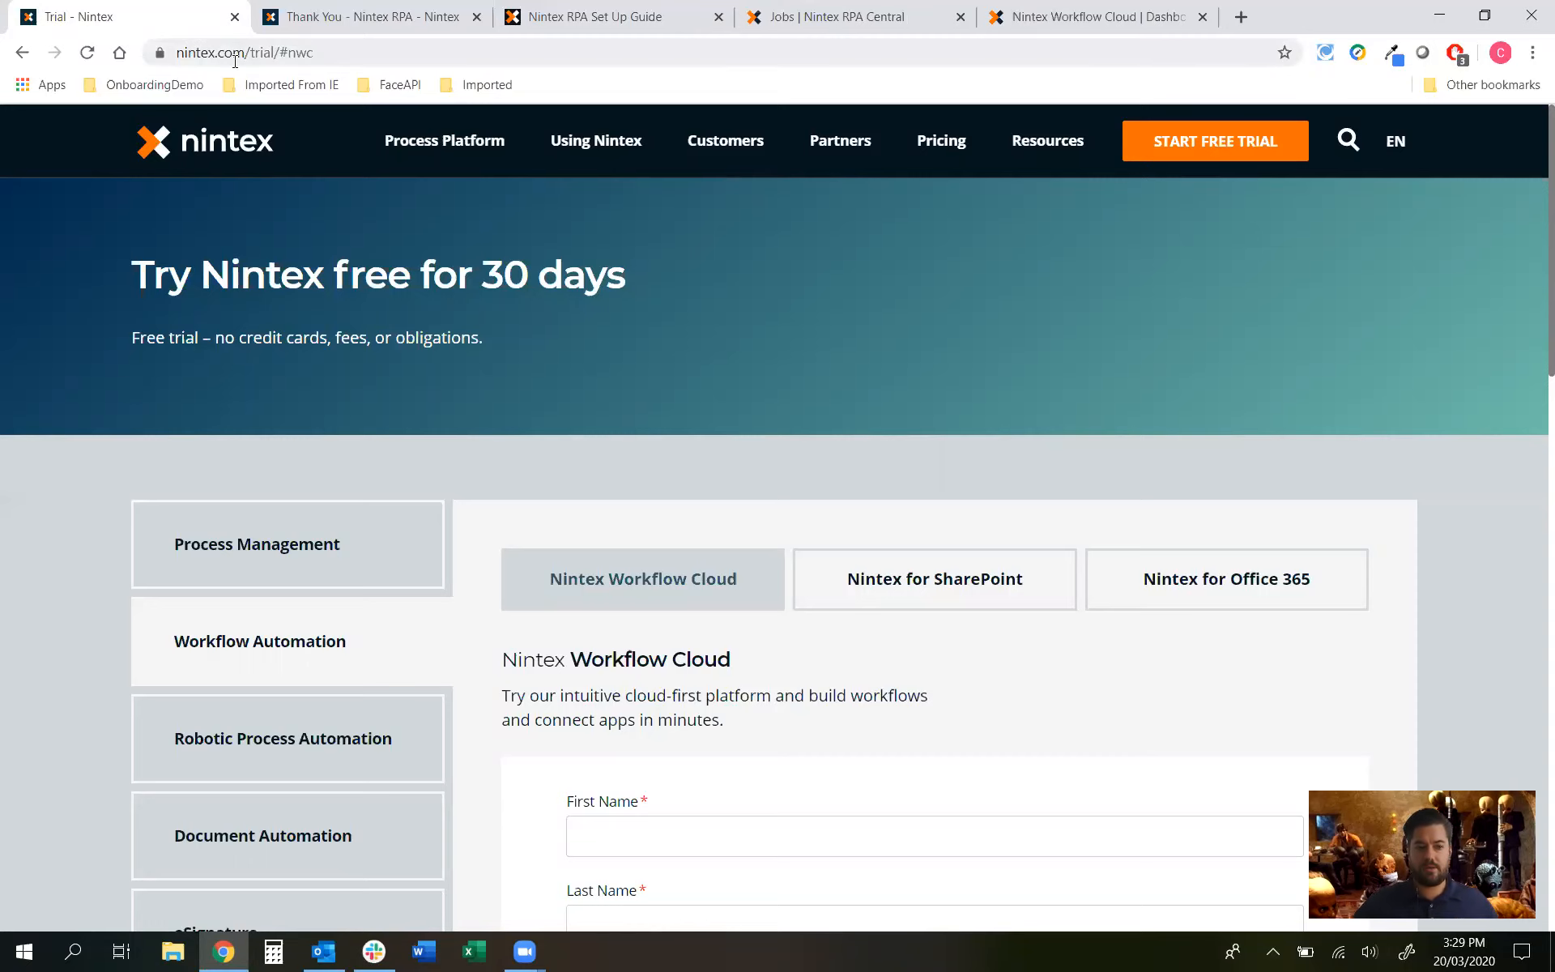
scroll(829, 549, "down", 4)
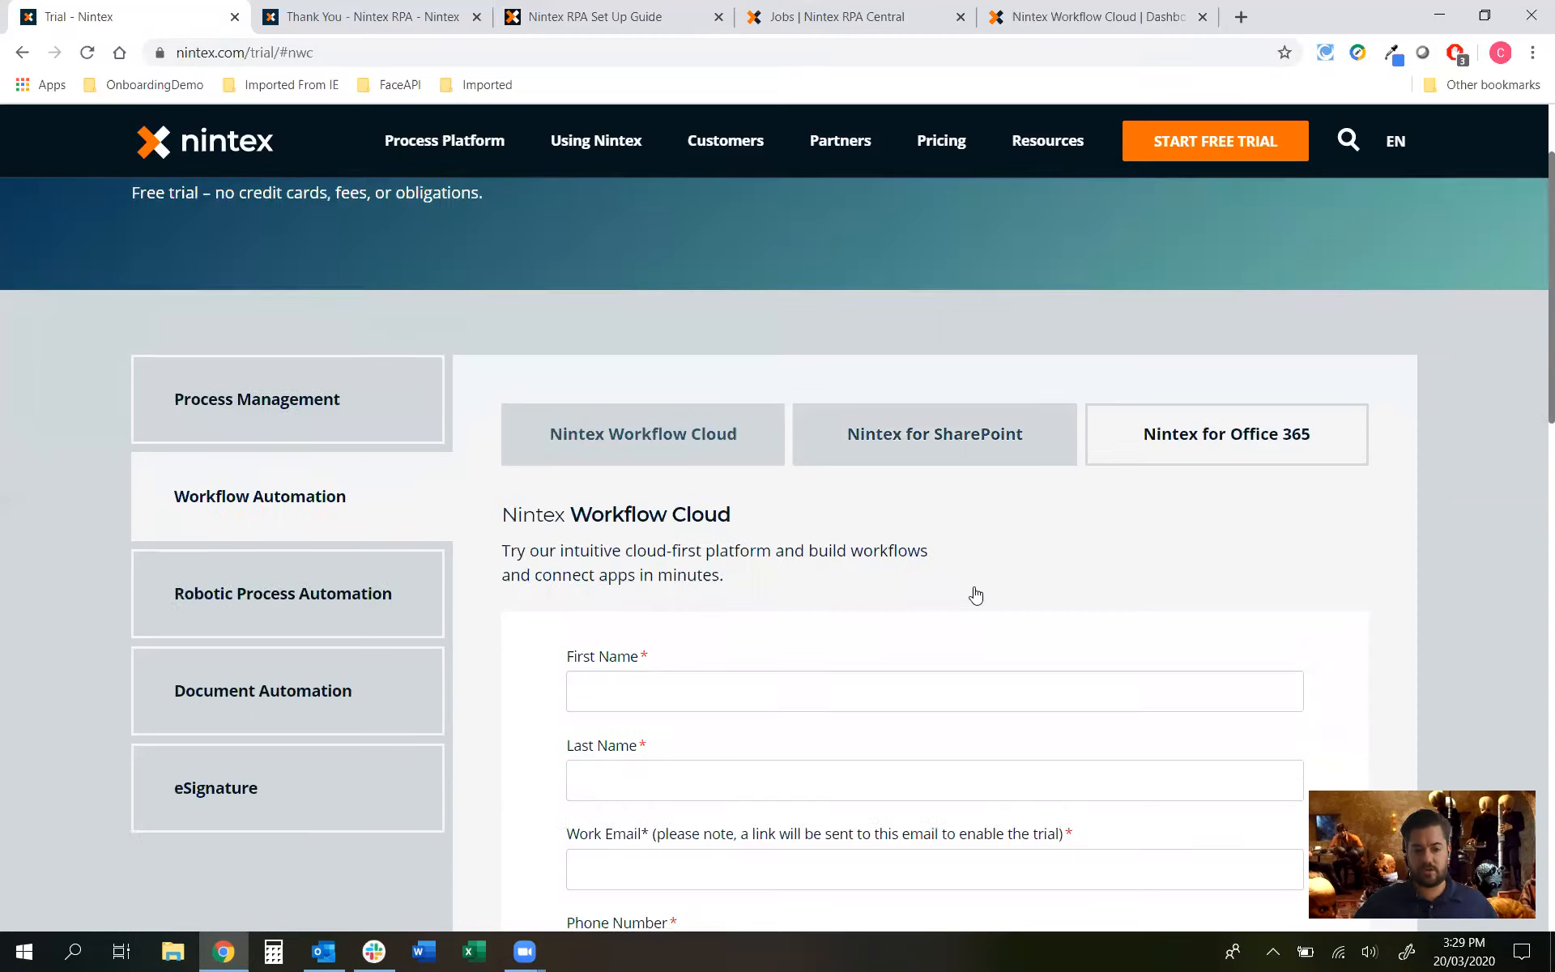
left_click(278, 436)
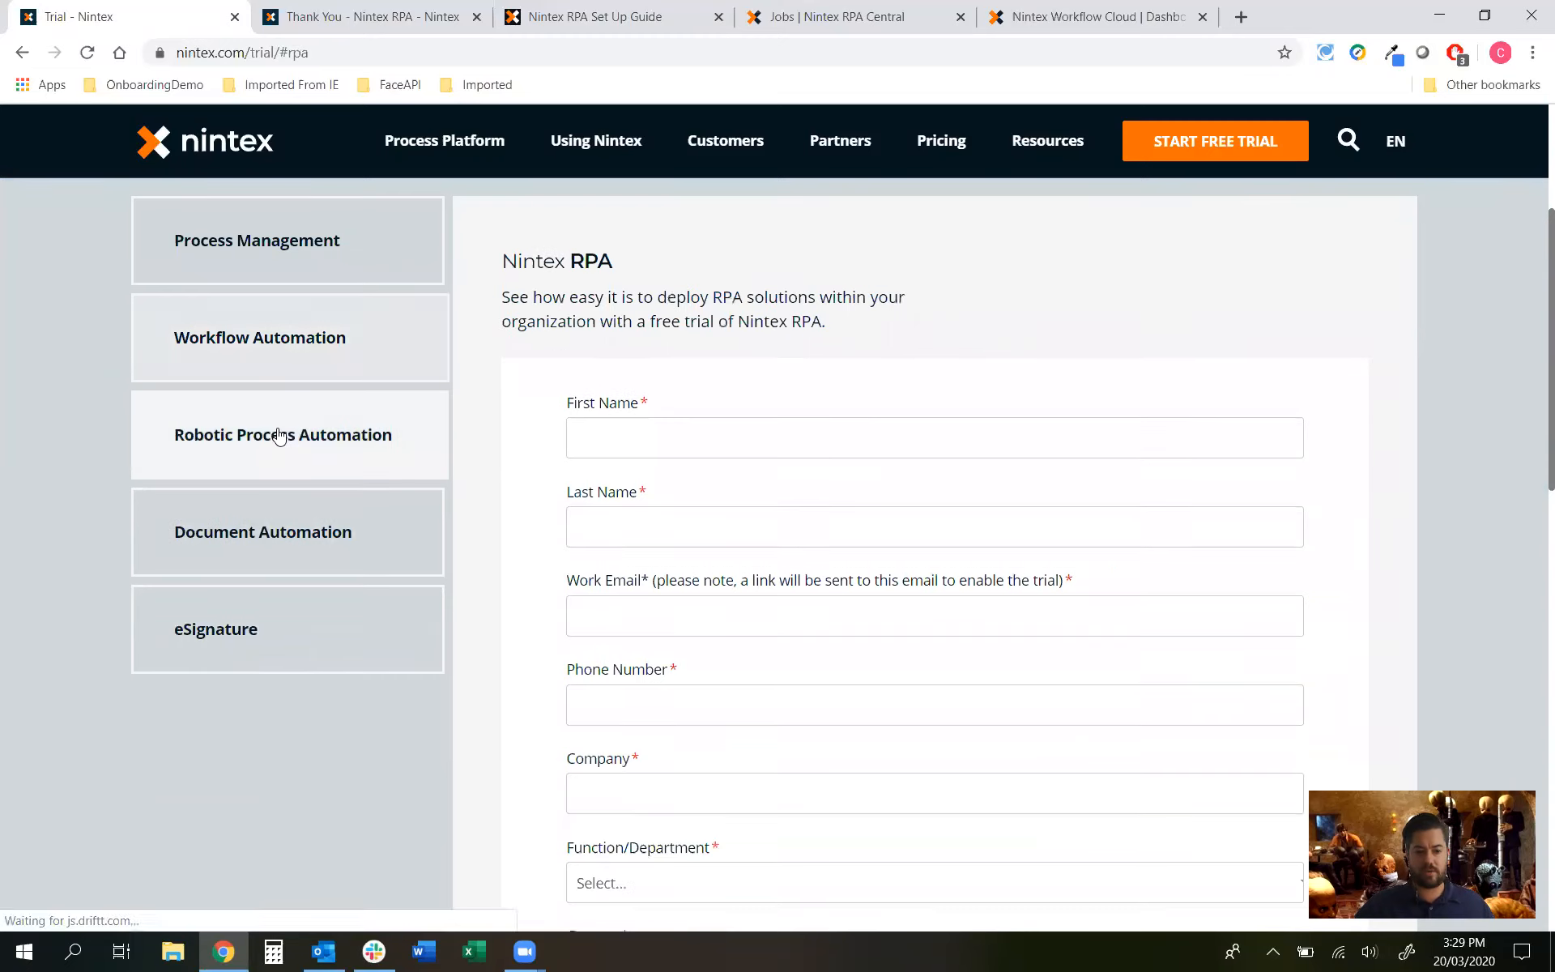
scroll(657, 438, "down", 5)
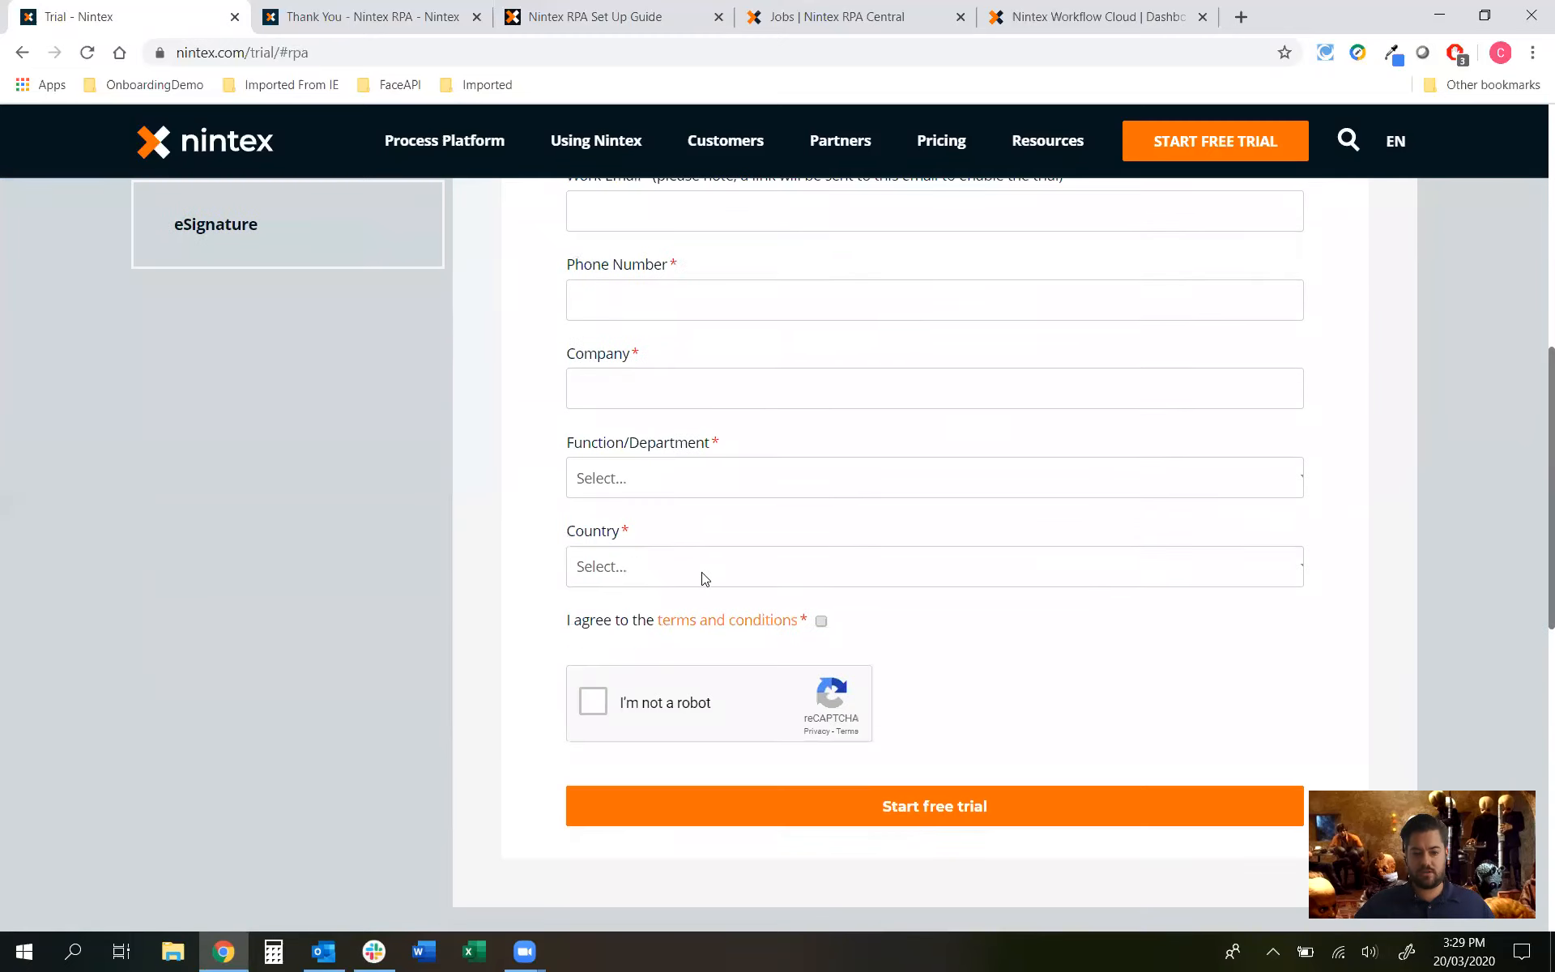
scroll(628, 639, "down", 1)
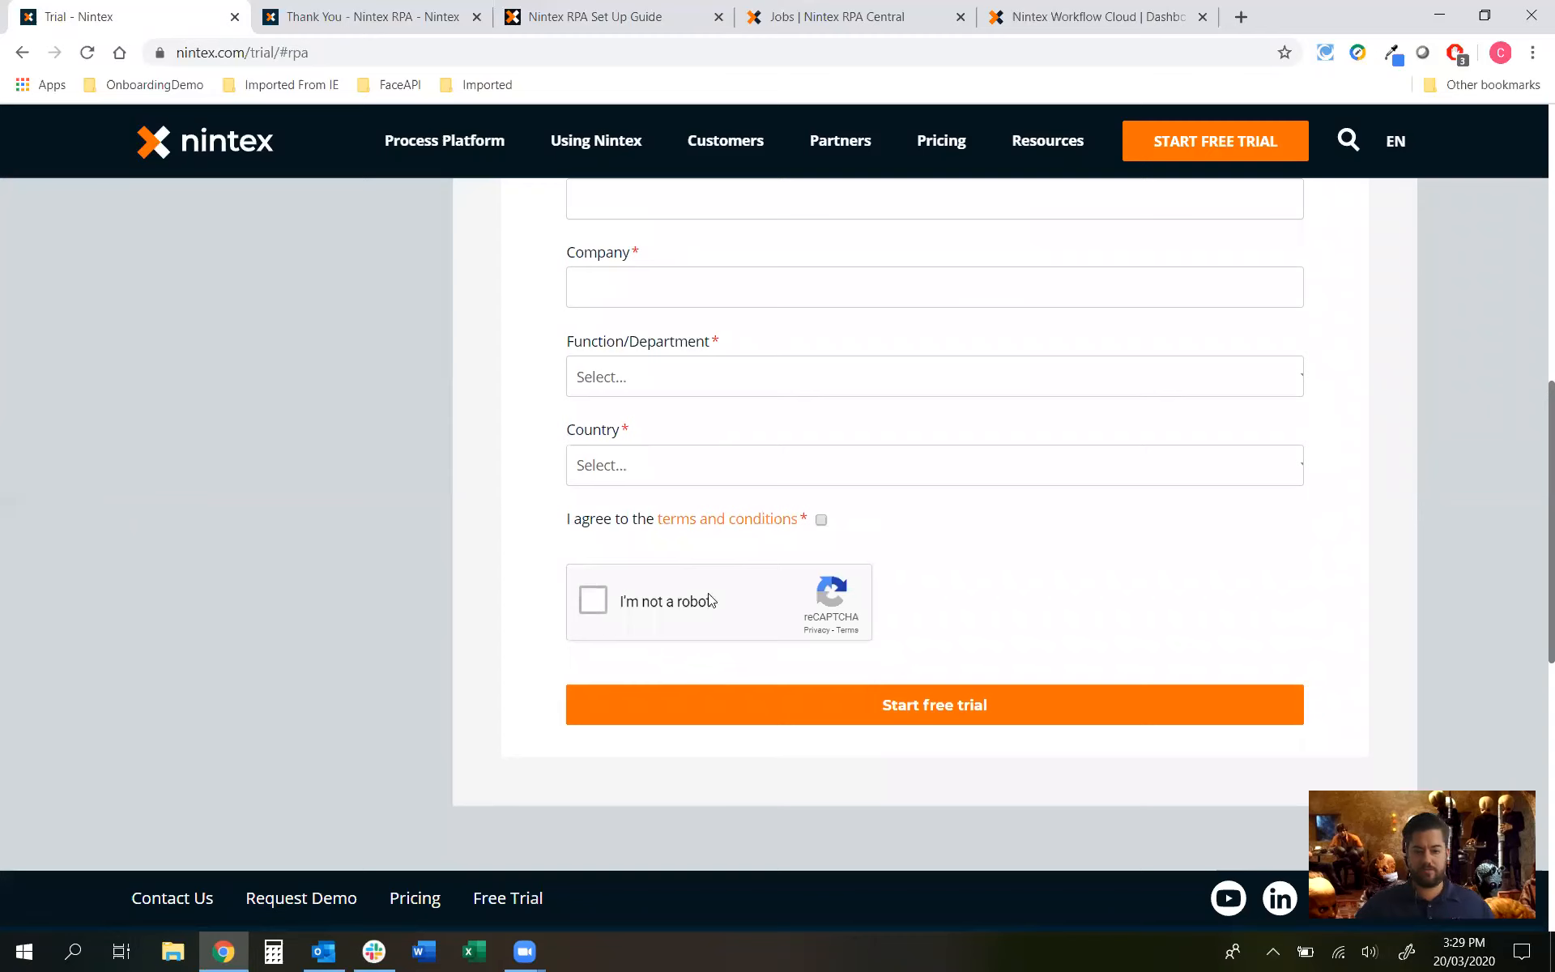
scroll(725, 607, "up", 3)
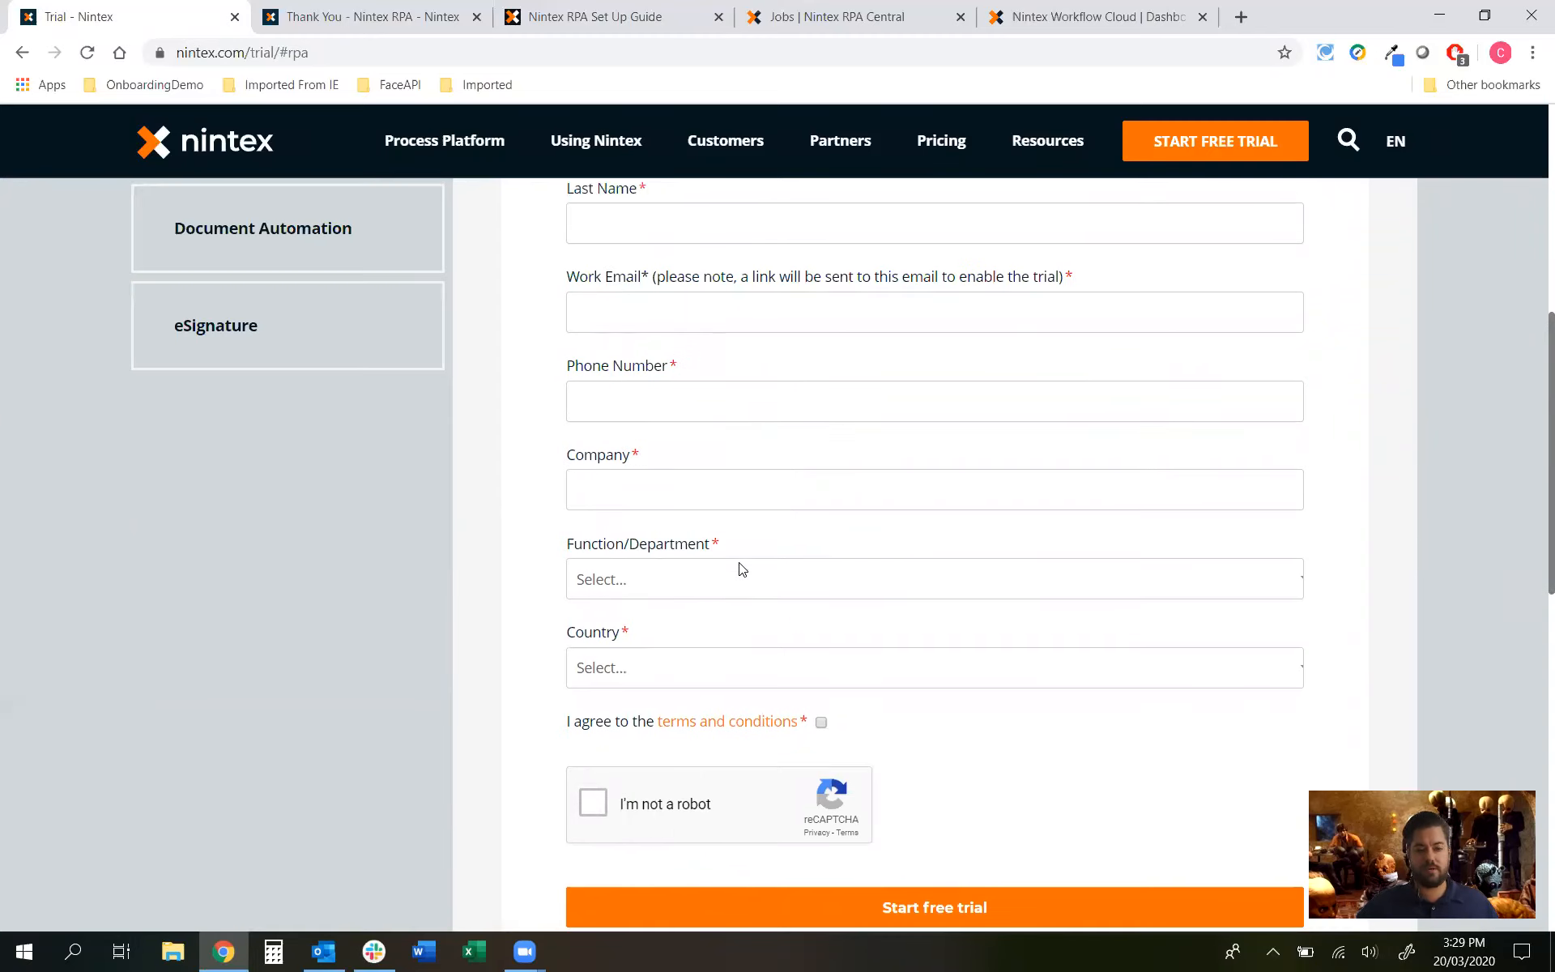
scroll(888, 518, "up", 1)
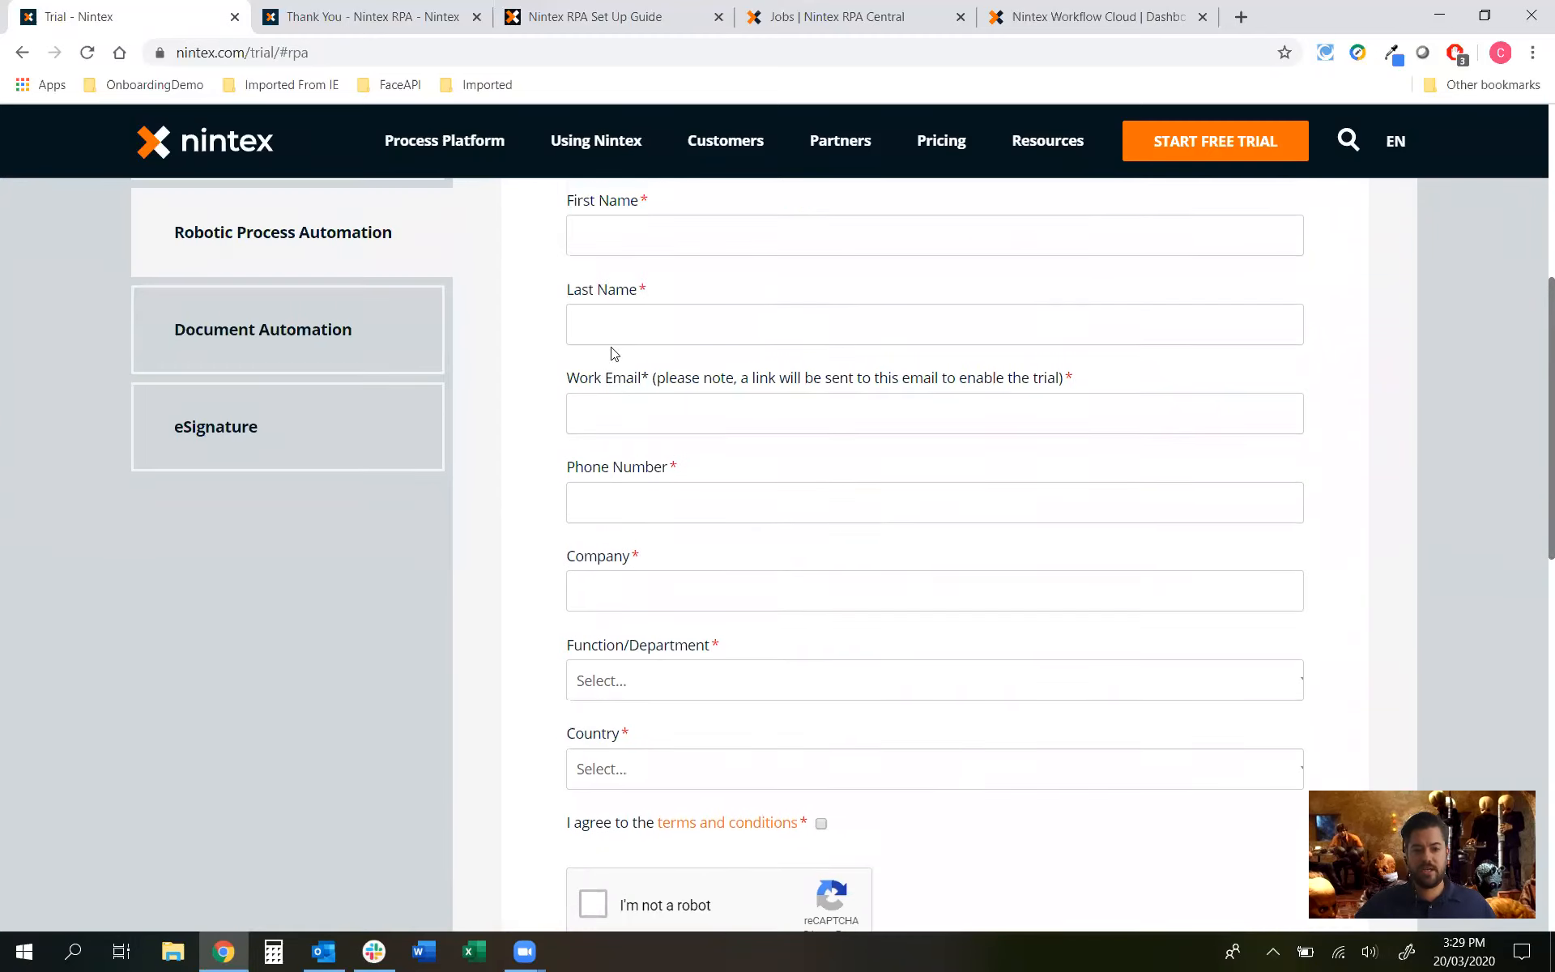
Step: Switch to the RPA trial confirmation page and close the trial sign-up page
left_click(308, 25)
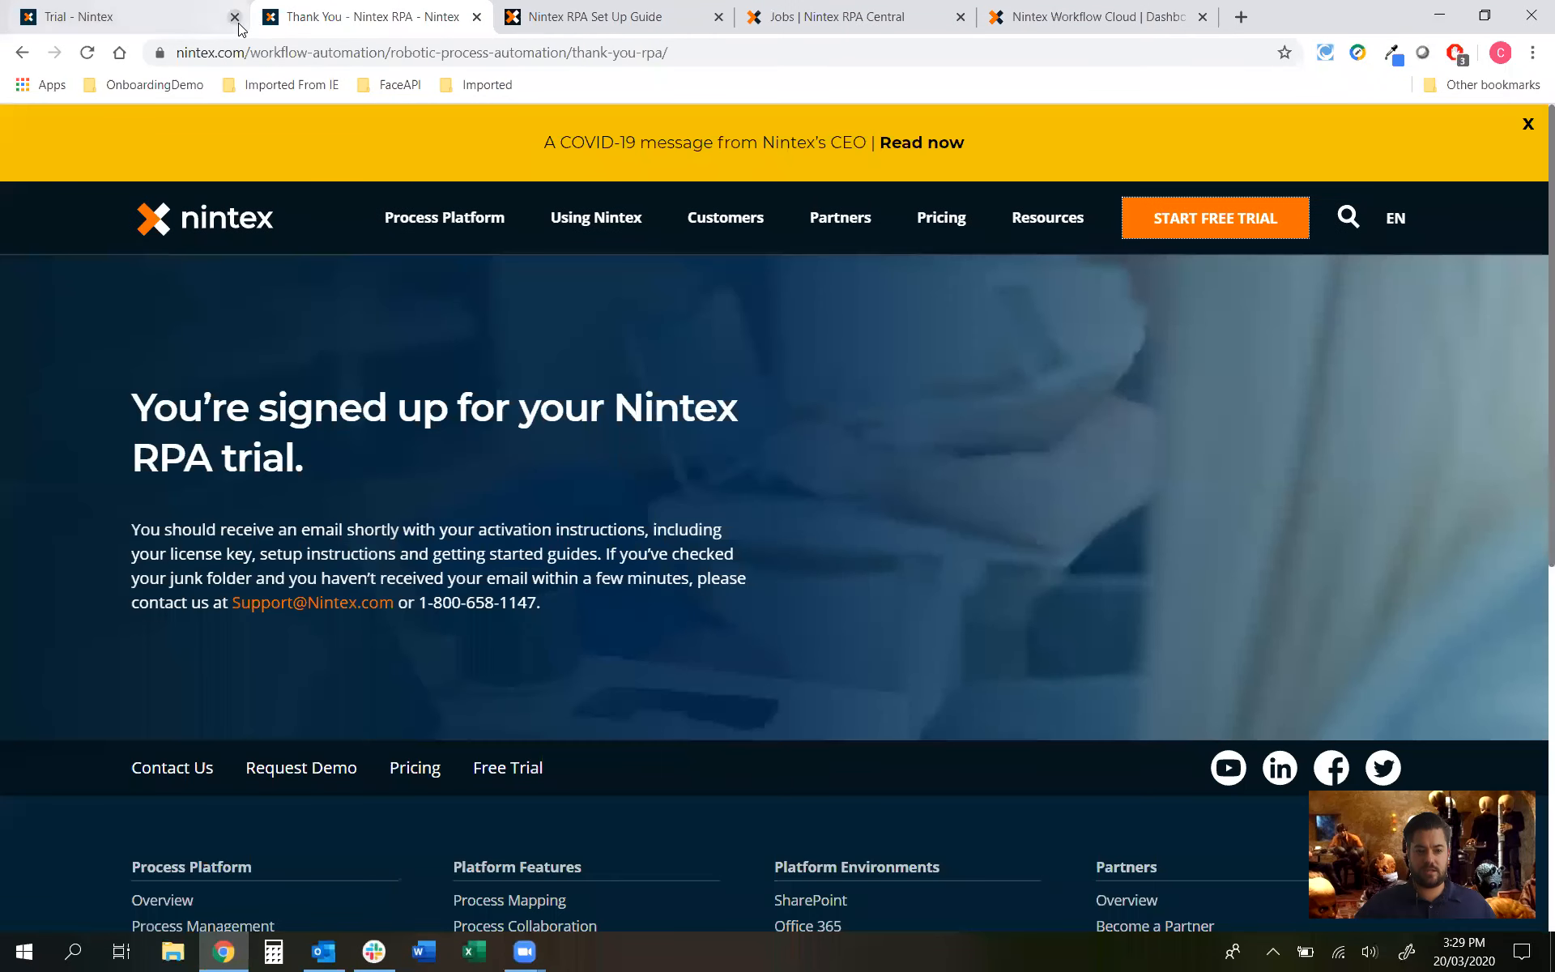
left_click(235, 16)
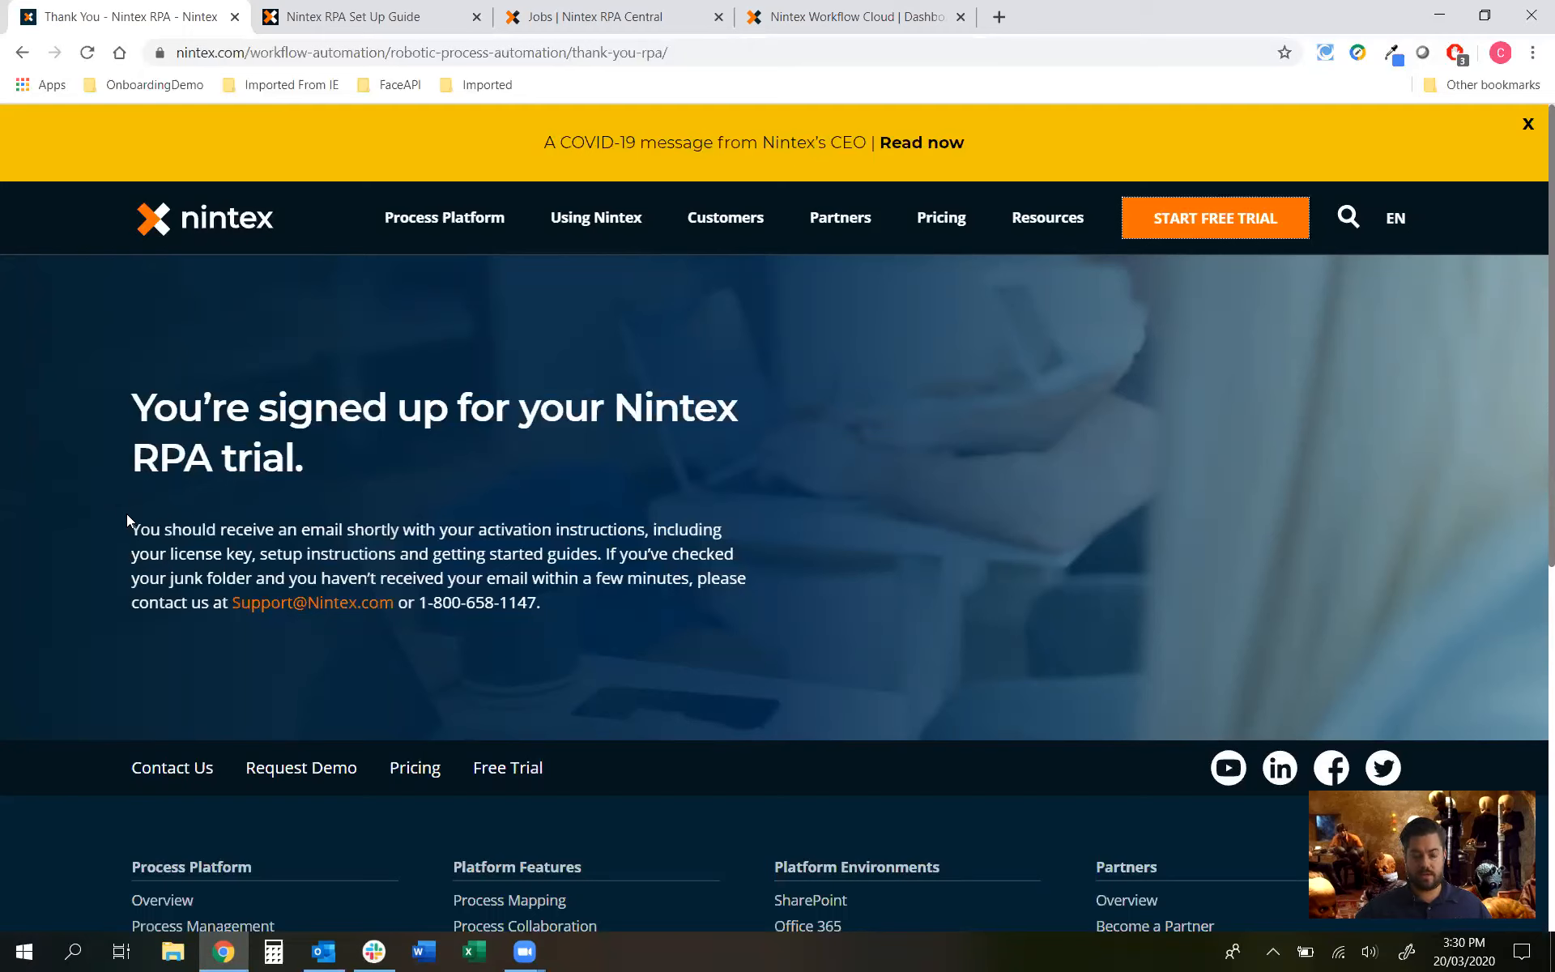
left_click(234, 17)
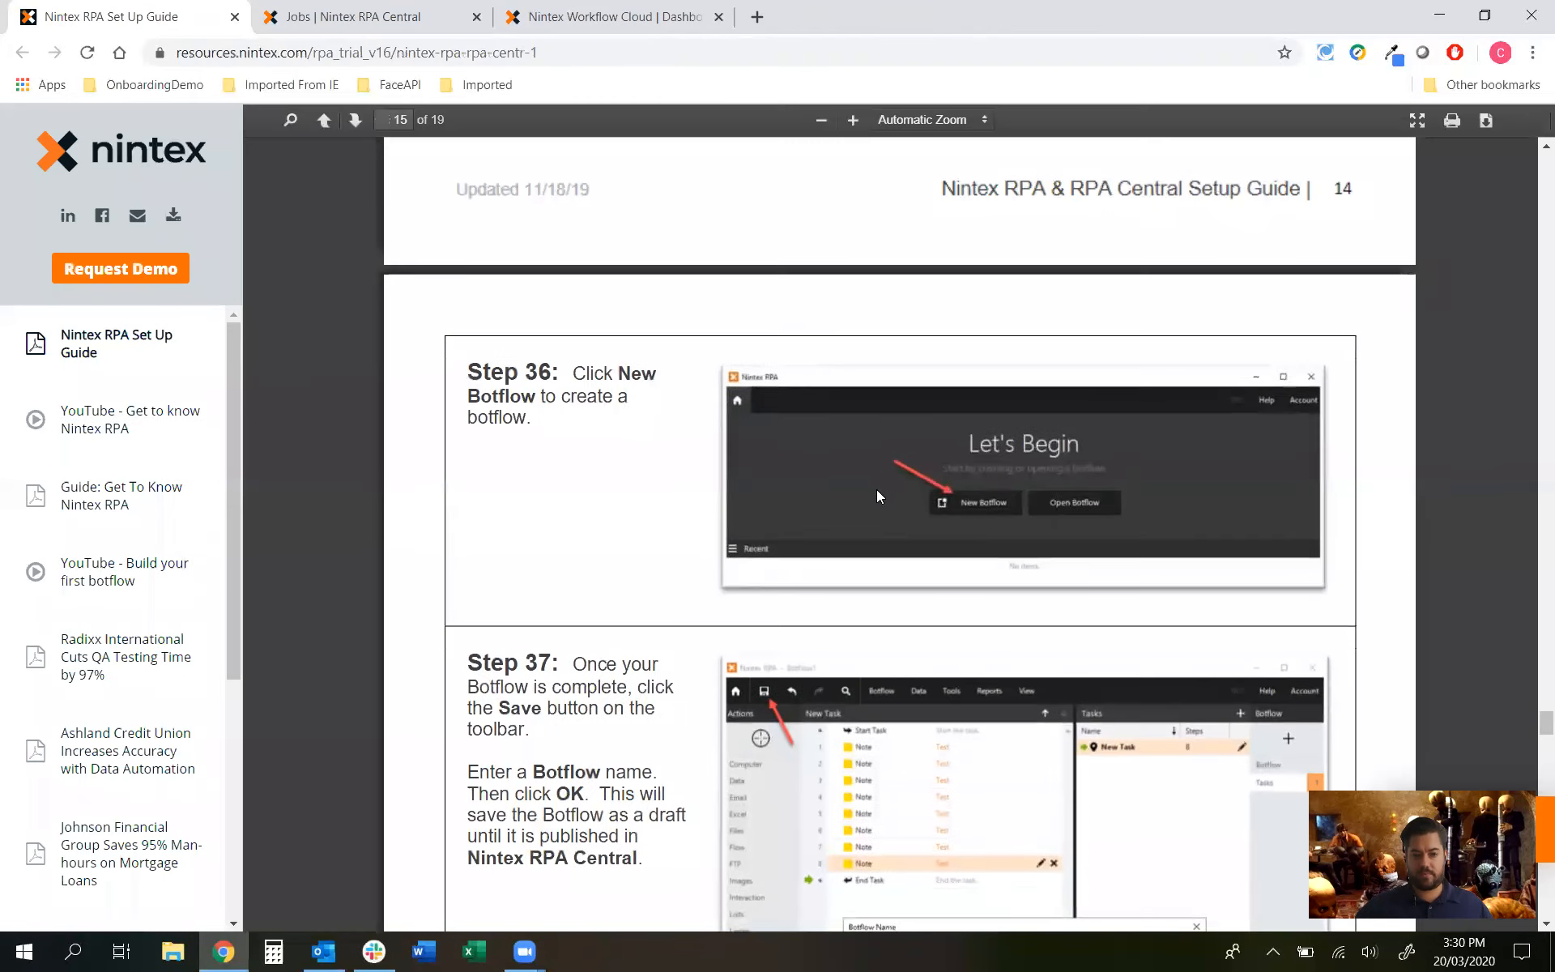
Step: Return to the start of the Setup Guide and highlight Step 1's domain connection requirement
scroll(880, 487, "up", 20)
scroll(887, 496, "up", 15)
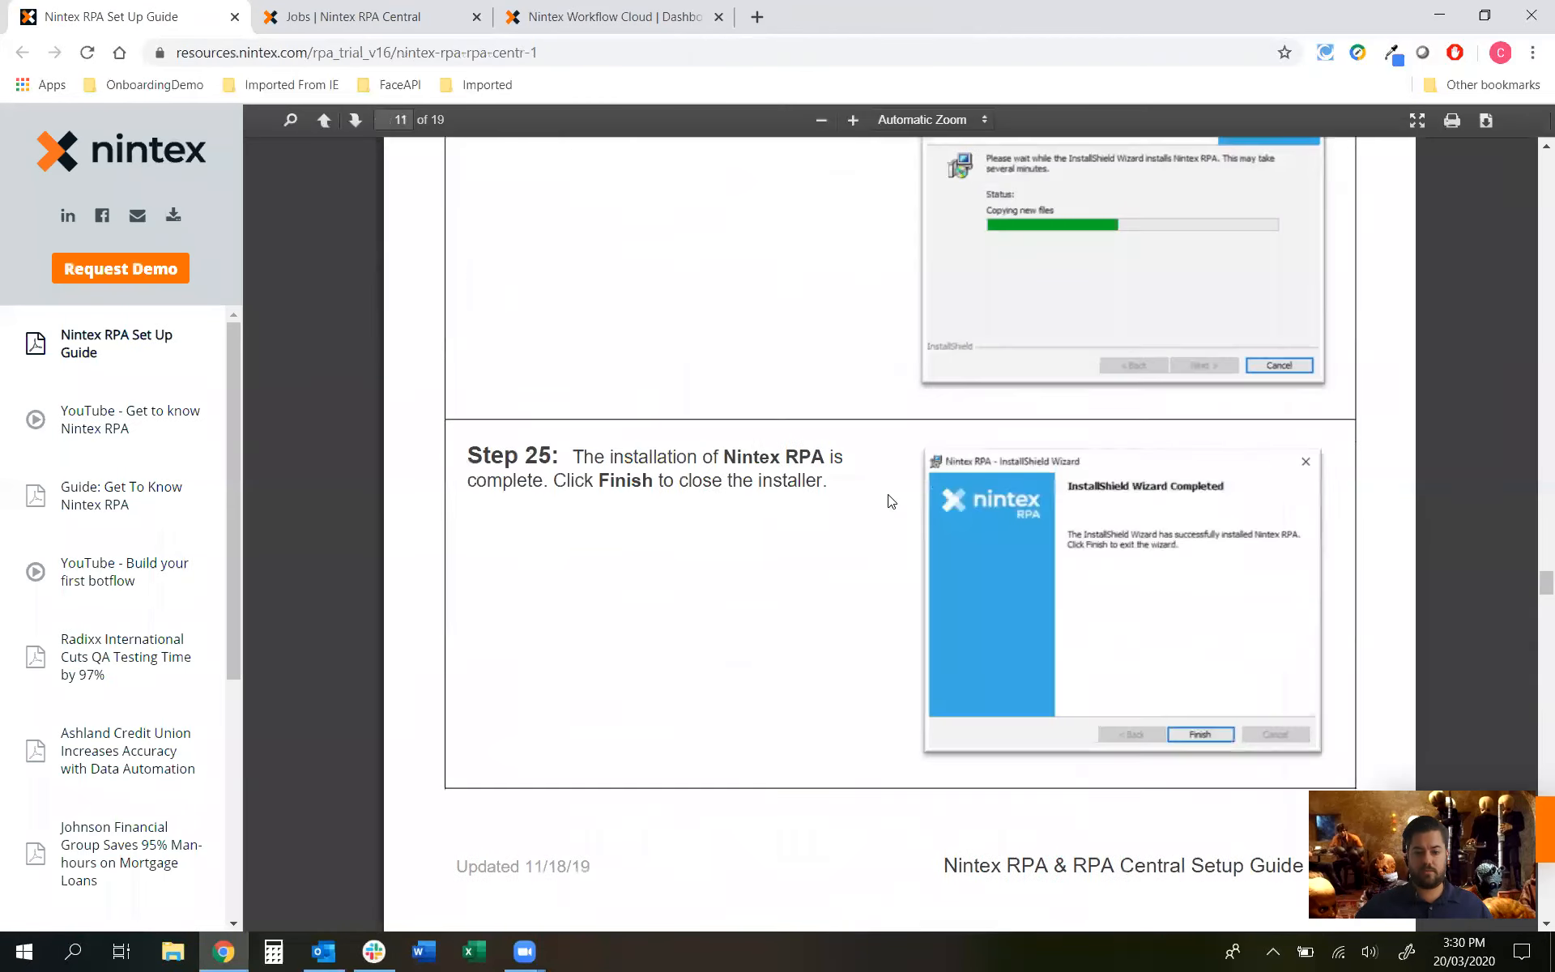
scroll(1532, 344, "up", 6)
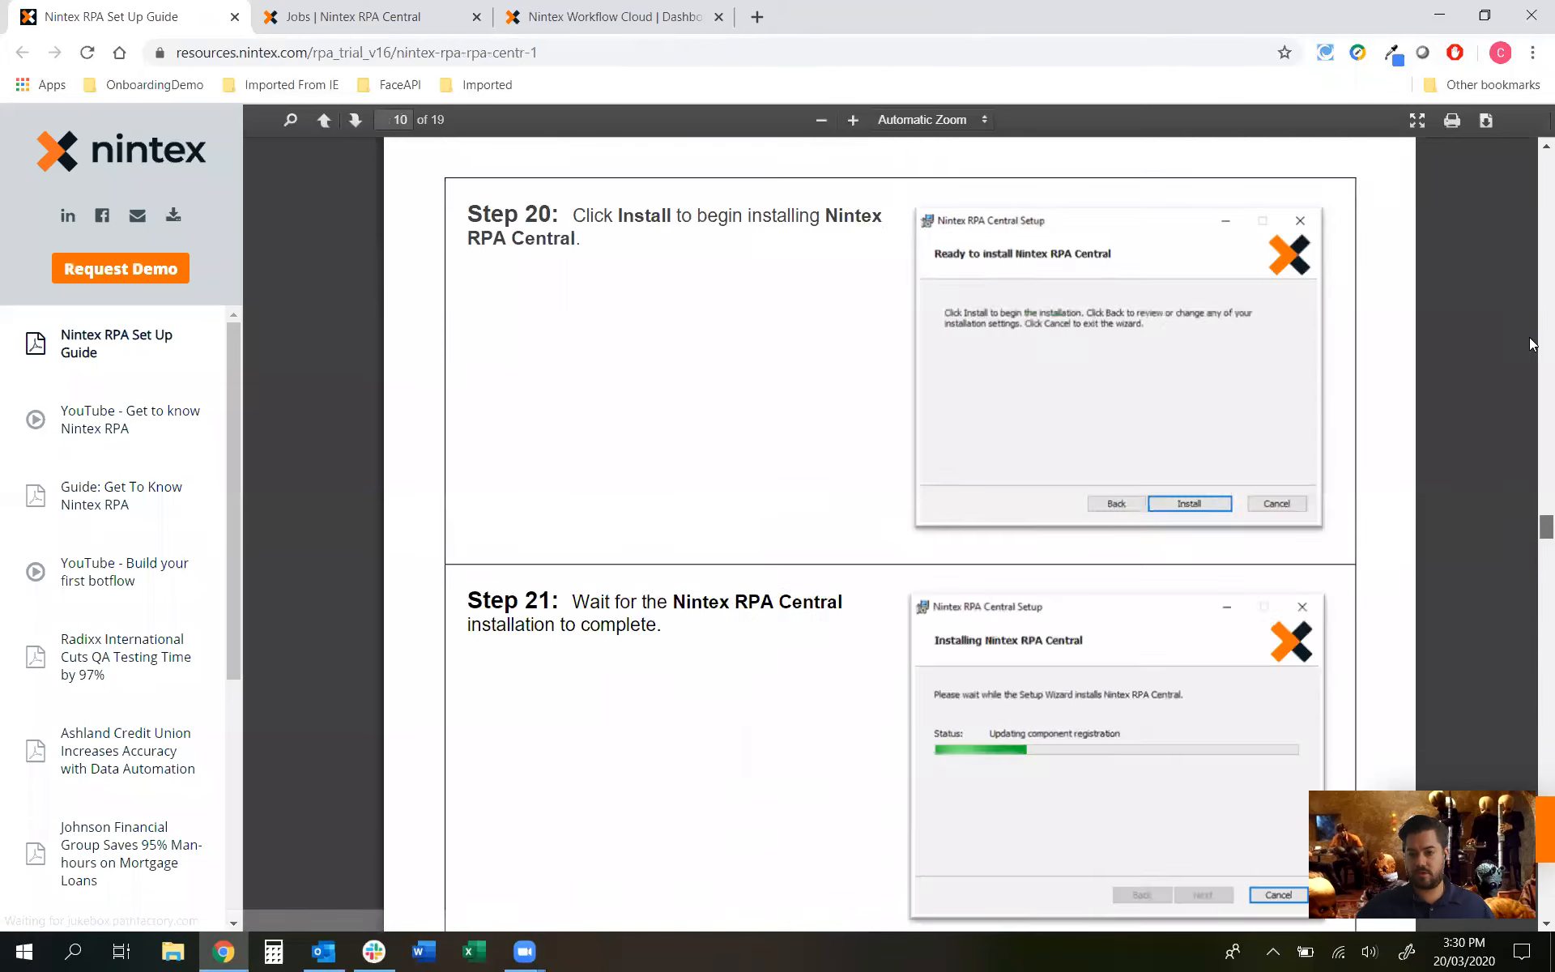
key("Home")
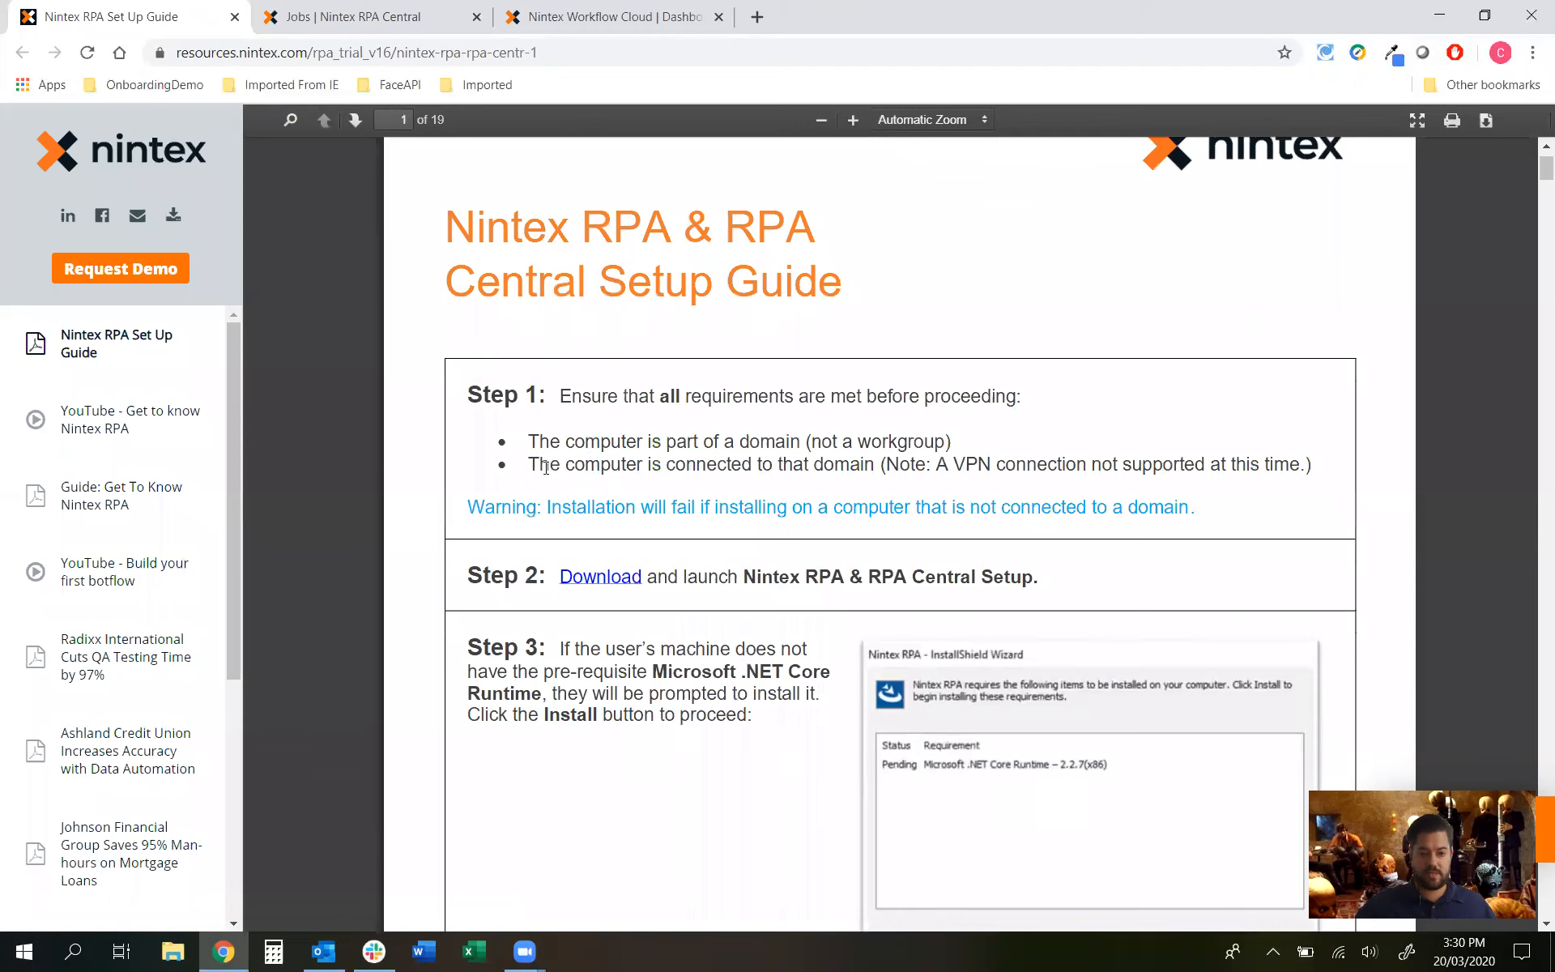
left_click_drag(562, 466, 1306, 465)
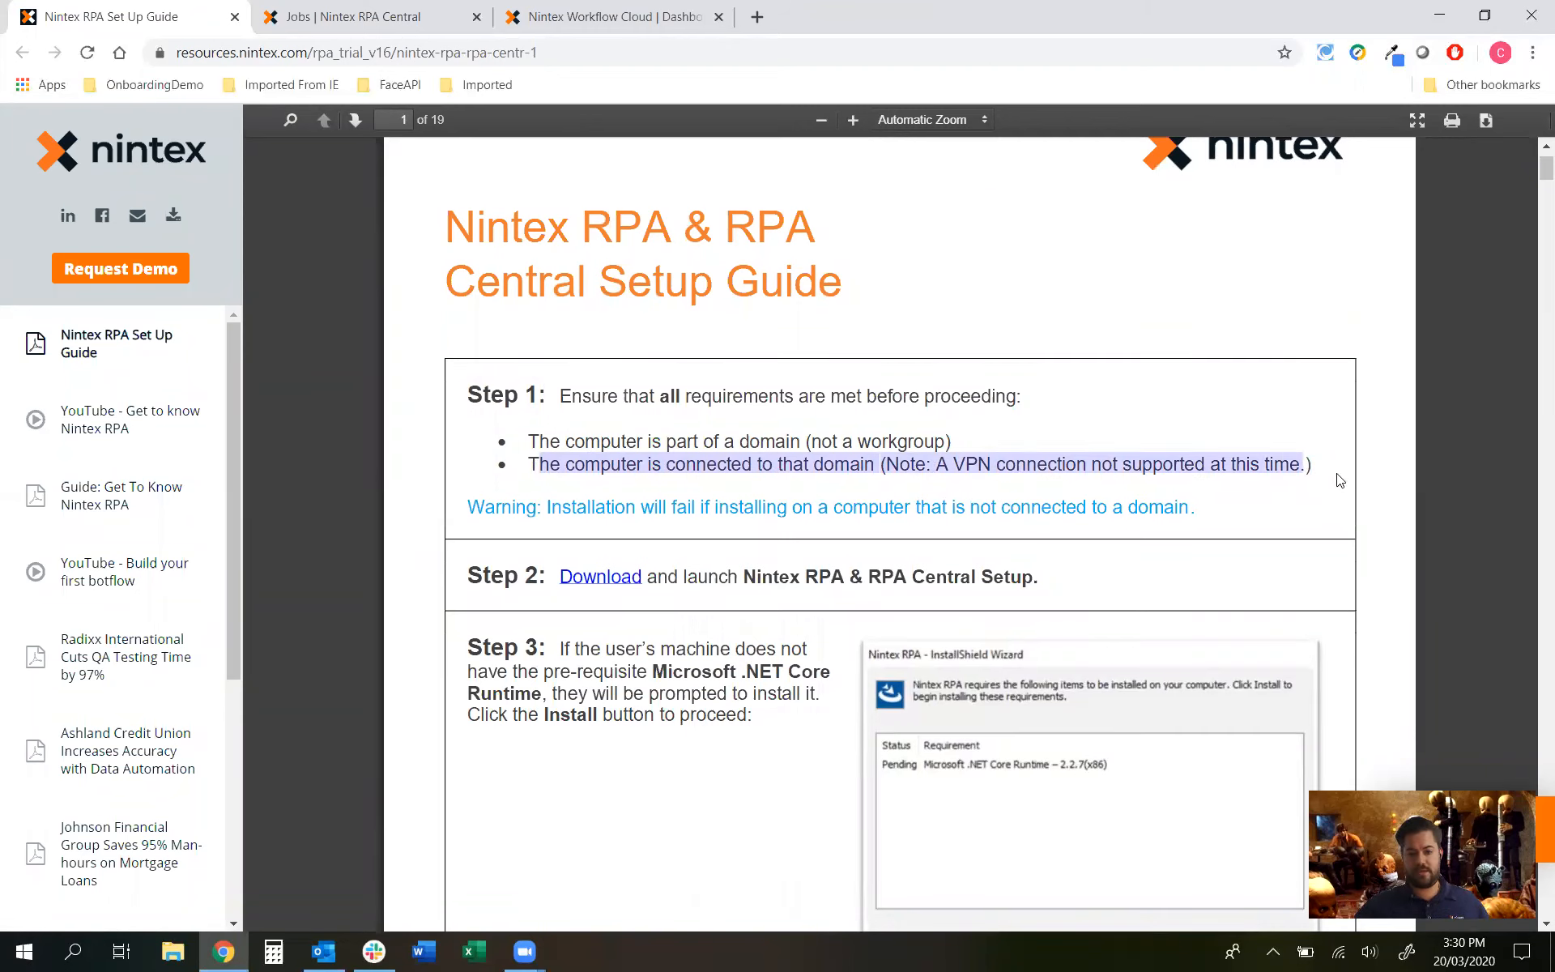
left_click(1335, 472)
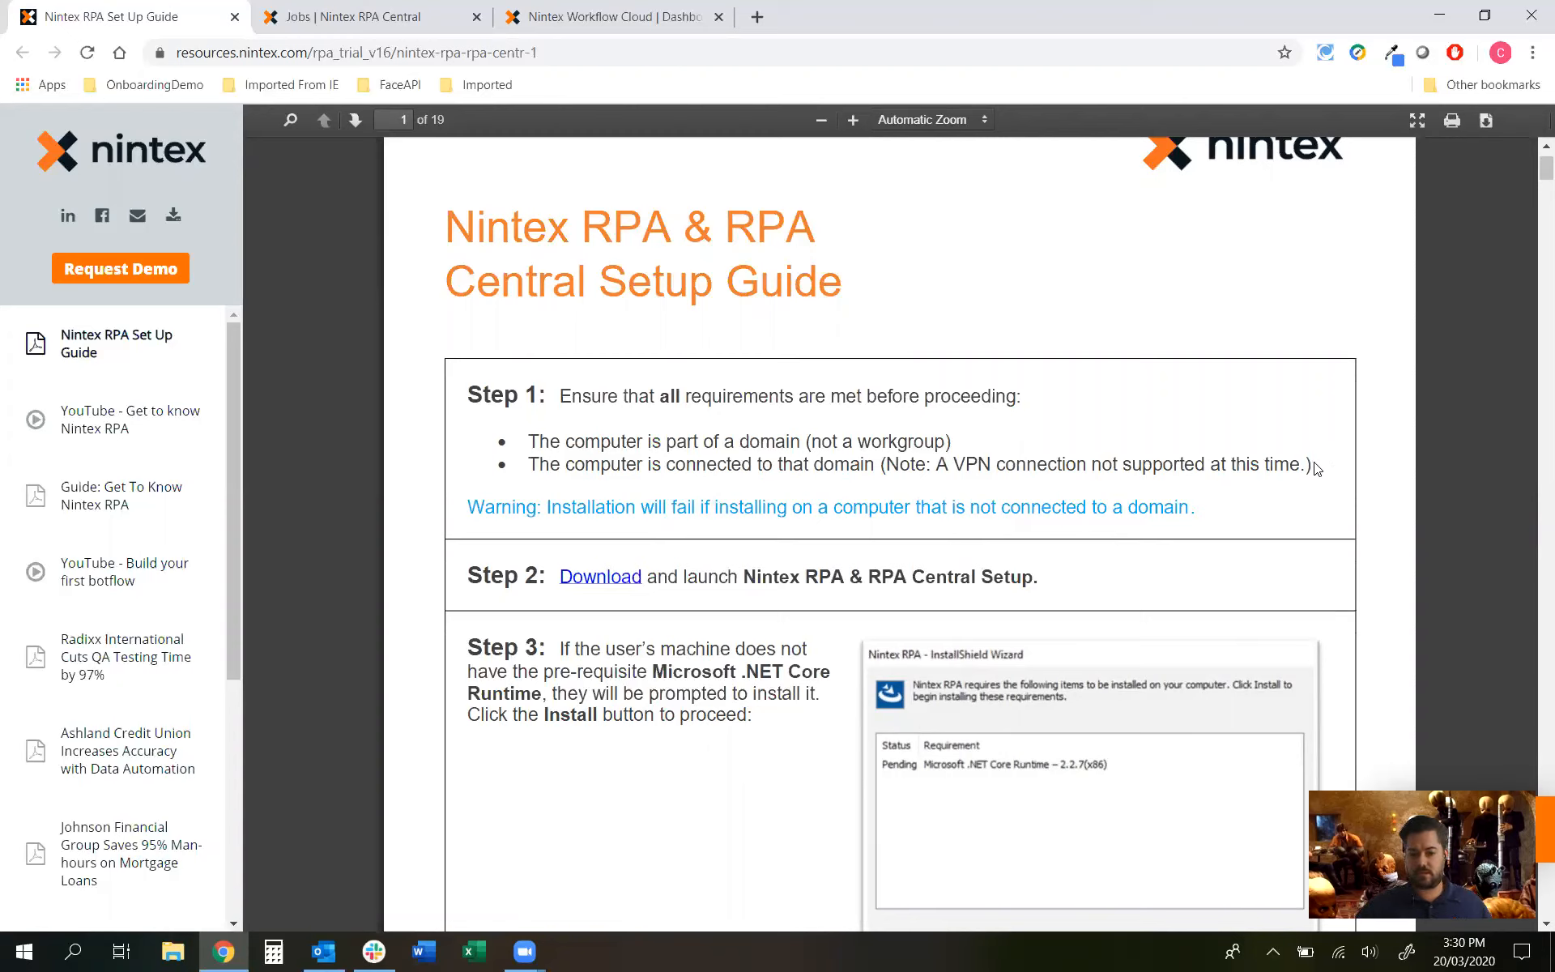
Step: Scroll through the remaining installation steps and close the Setup Guide
scroll(549, 624, "down", 3)
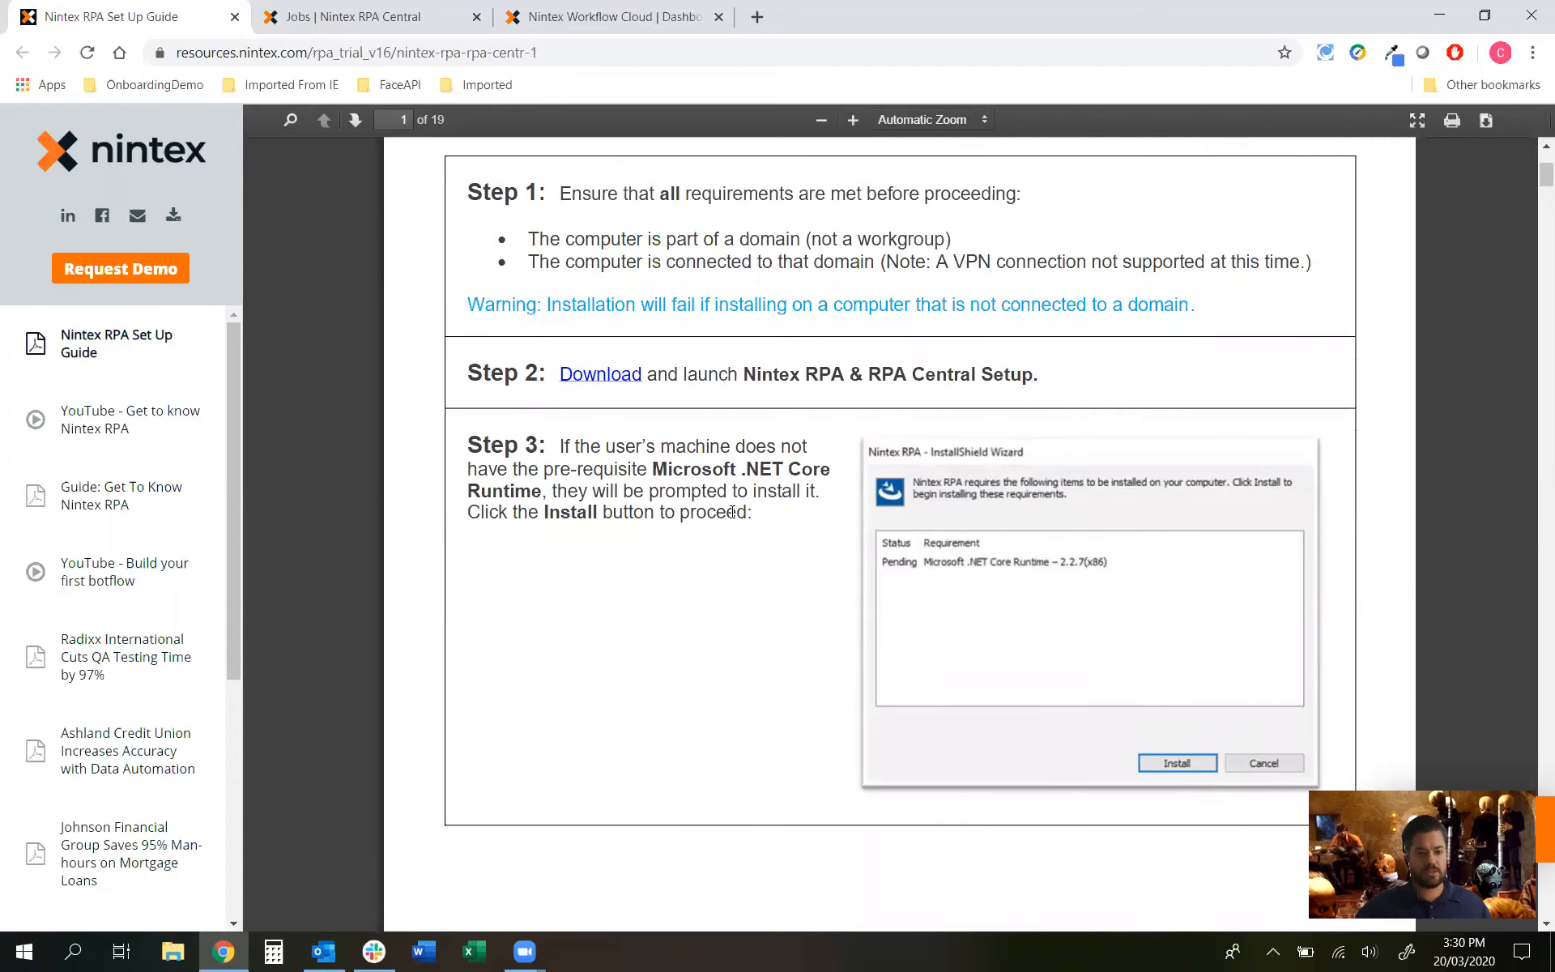
scroll(732, 512, "down", 20)
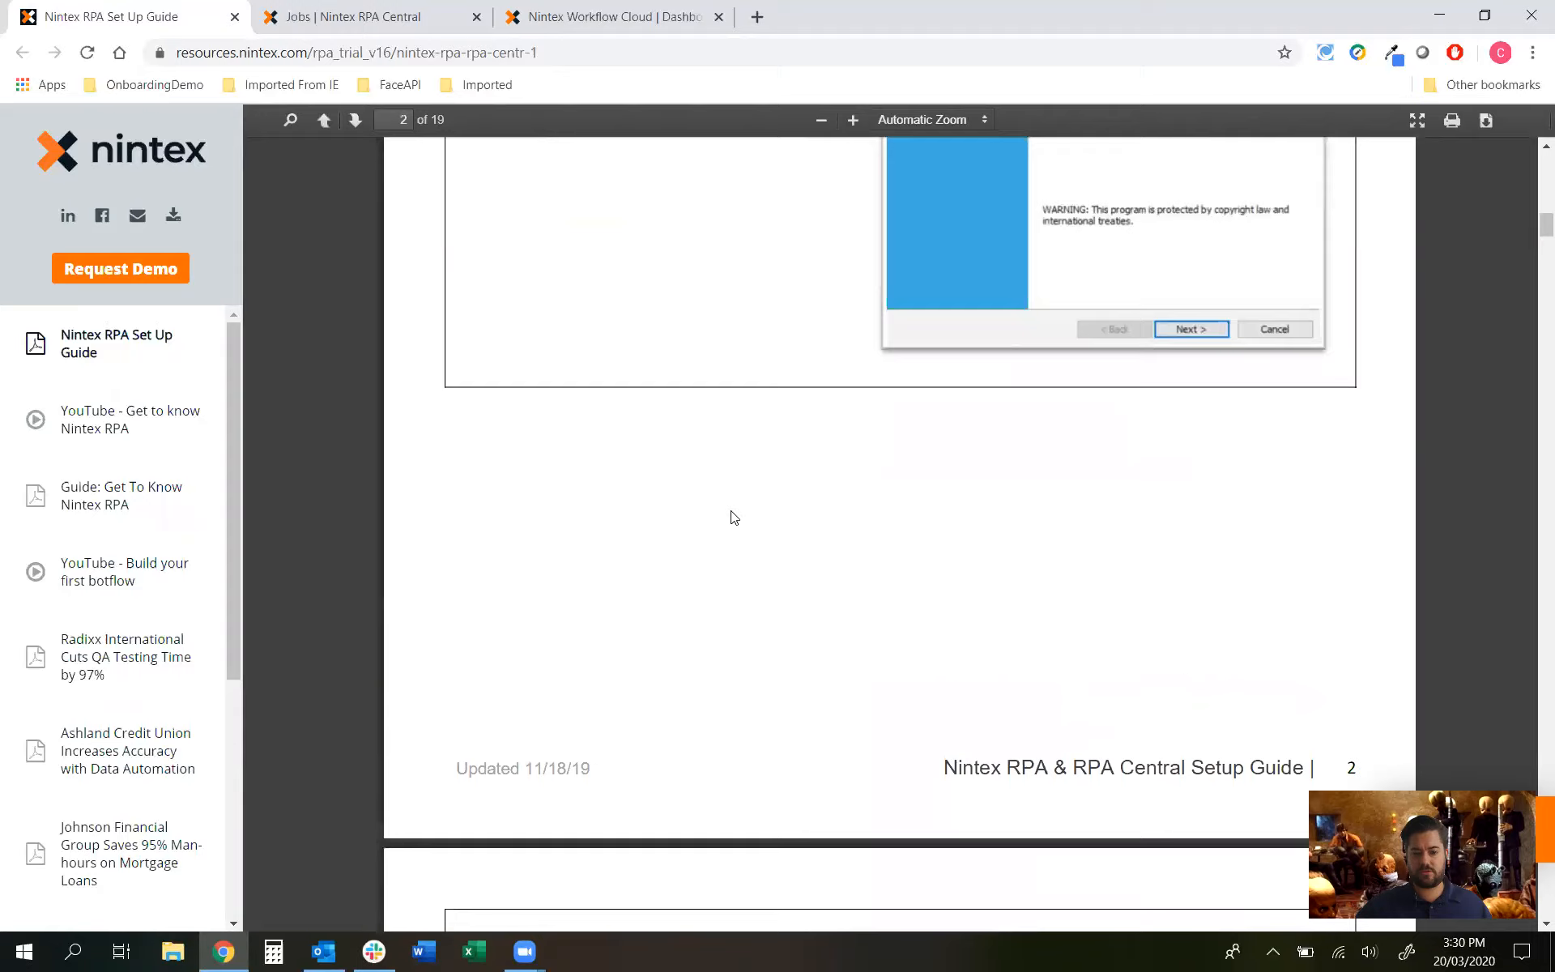
scroll(734, 520, "down", 20)
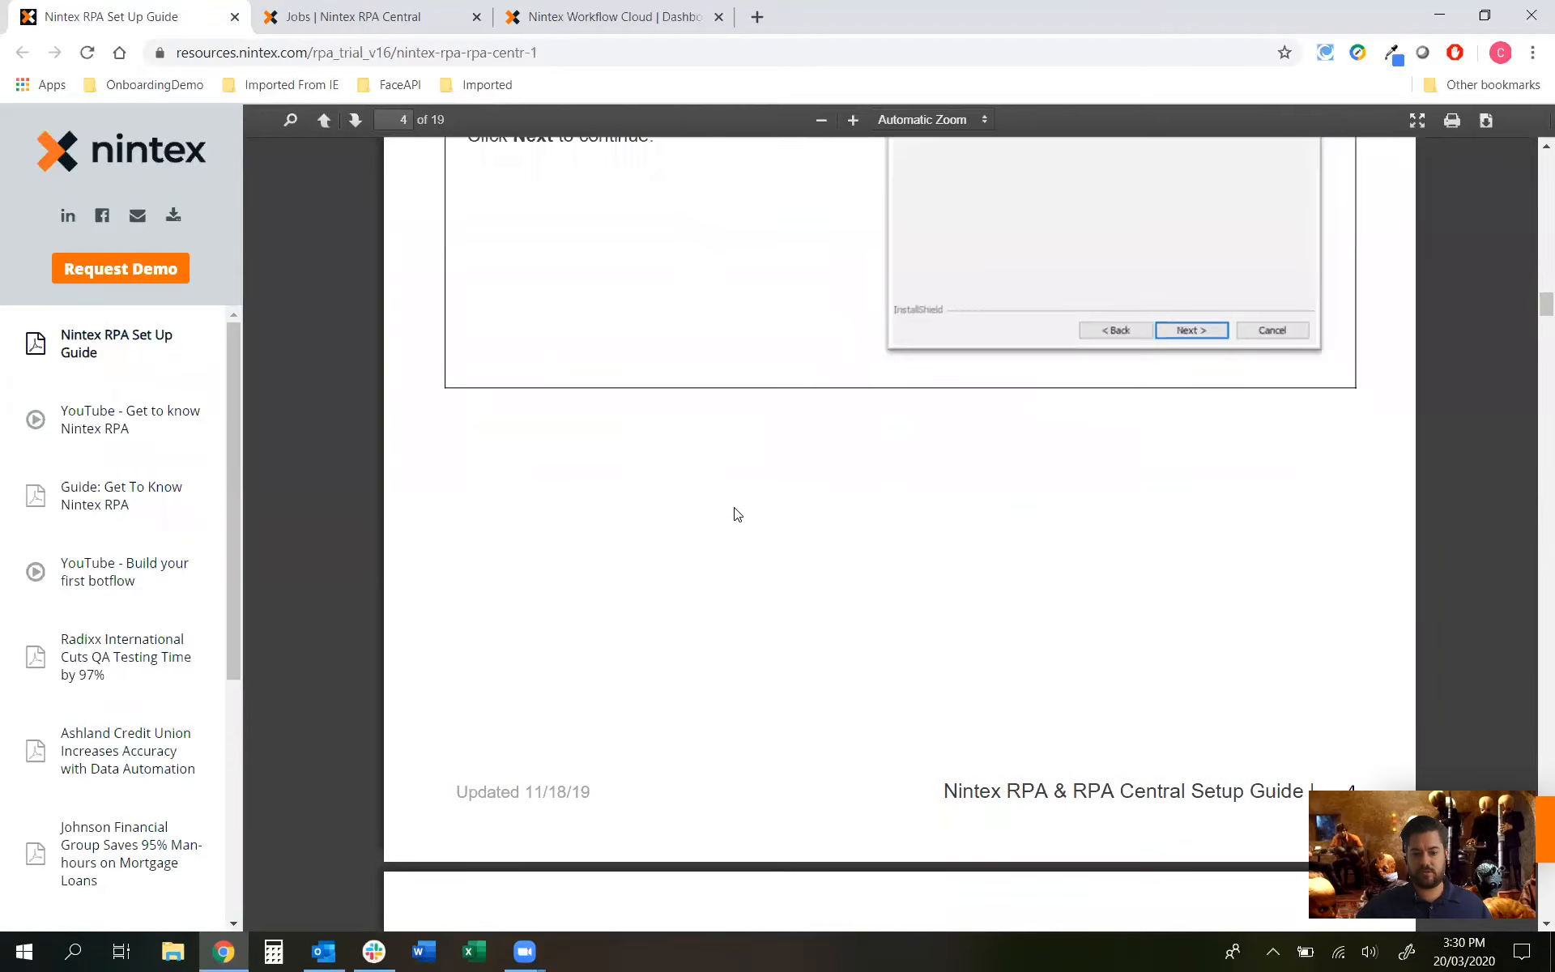
scroll(663, 508, "down", 20)
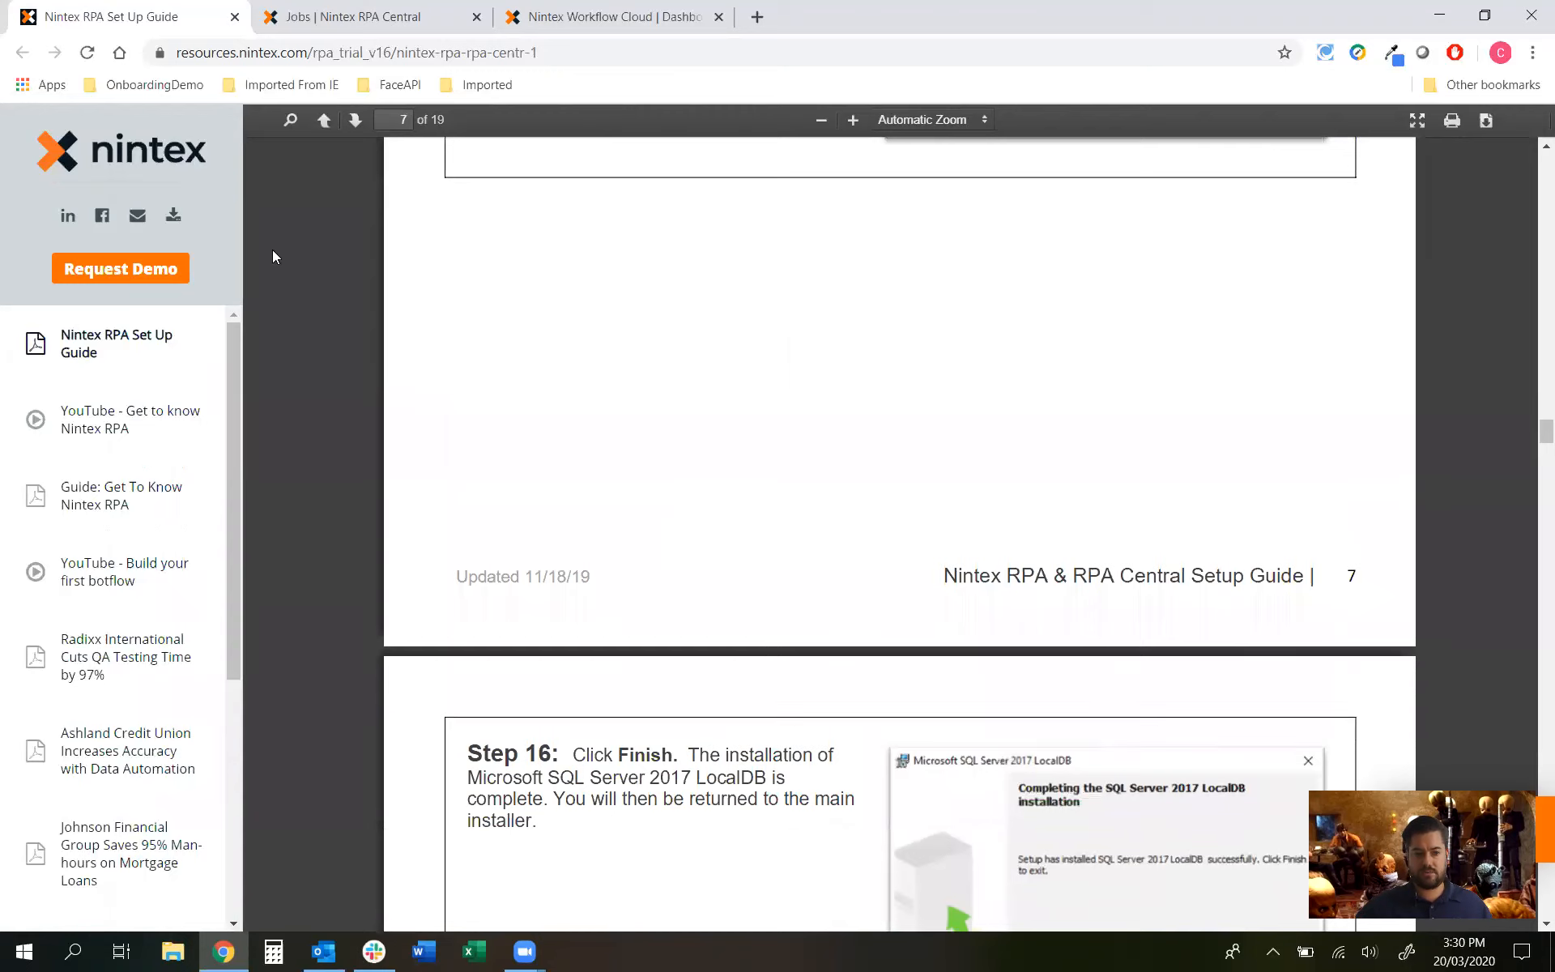
left_click(235, 17)
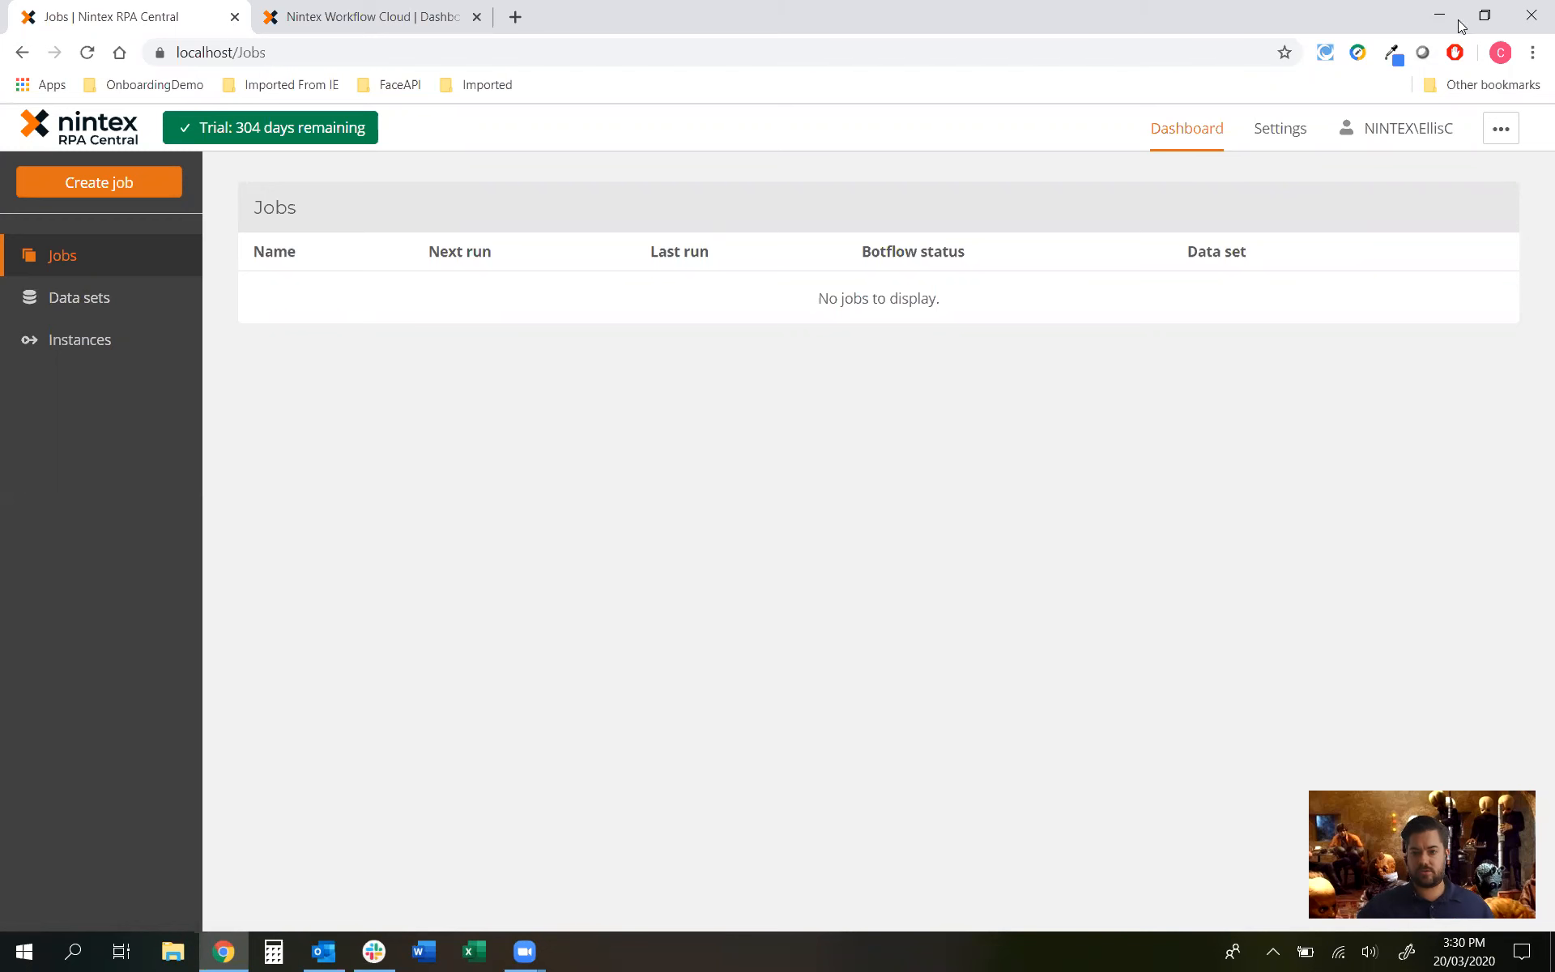
Step: Open Nintex RPA from the desktop, shifted left beside the RPA Central Jobs browser window
left_click(1484, 18)
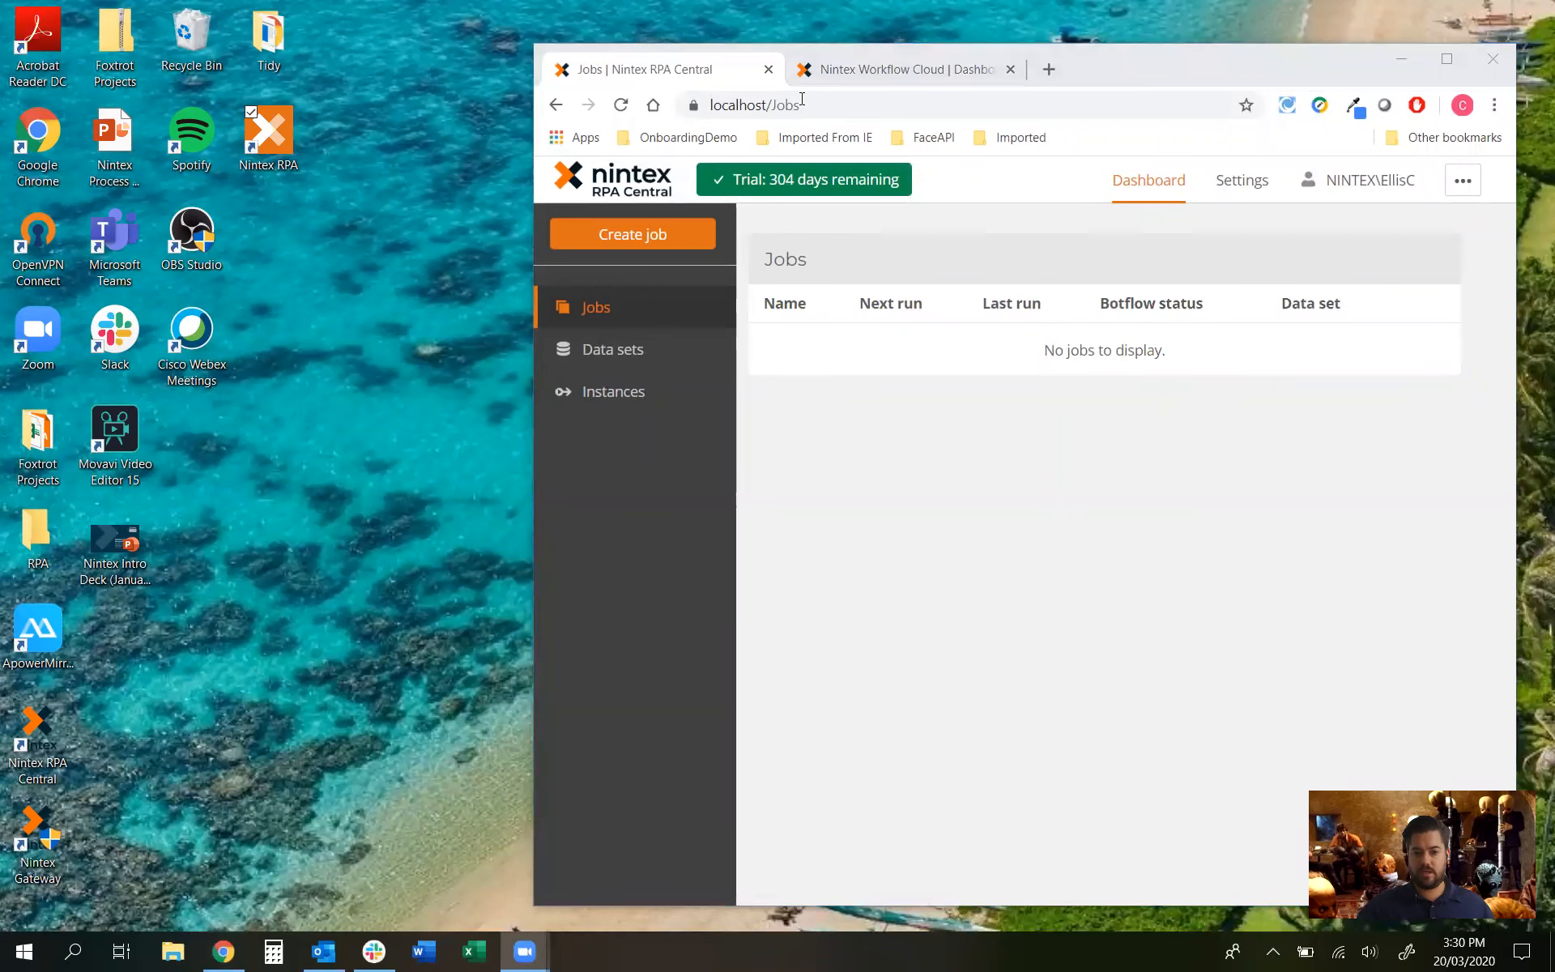
left_click(255, 136)
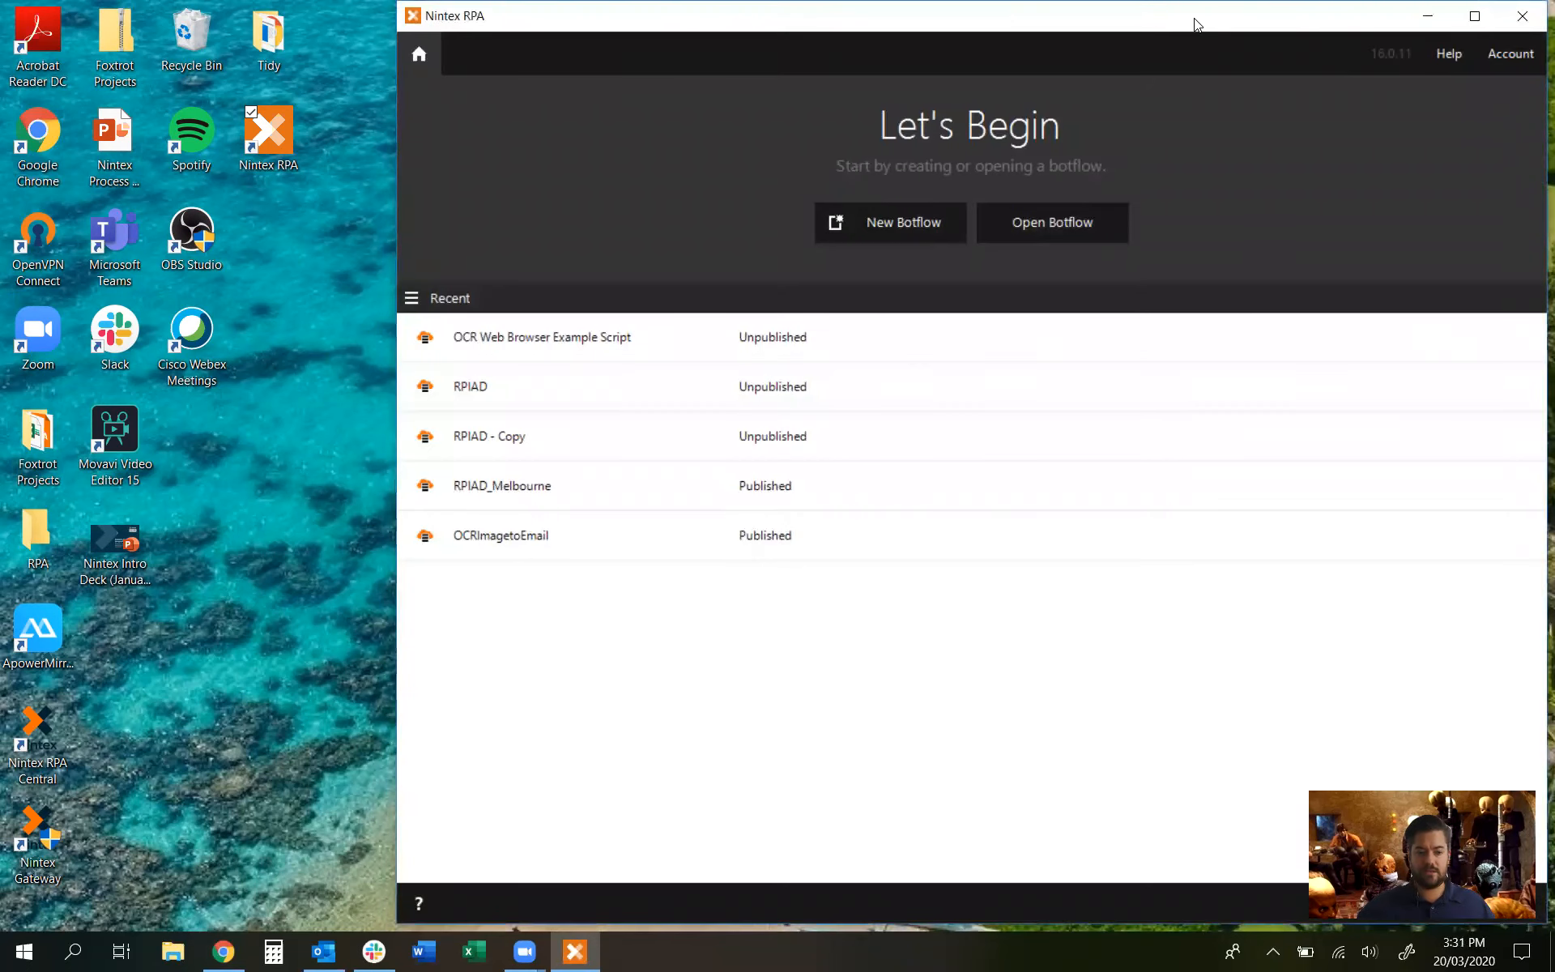
left_click_drag(1197, 24, 818, 36)
left_click(1307, 60)
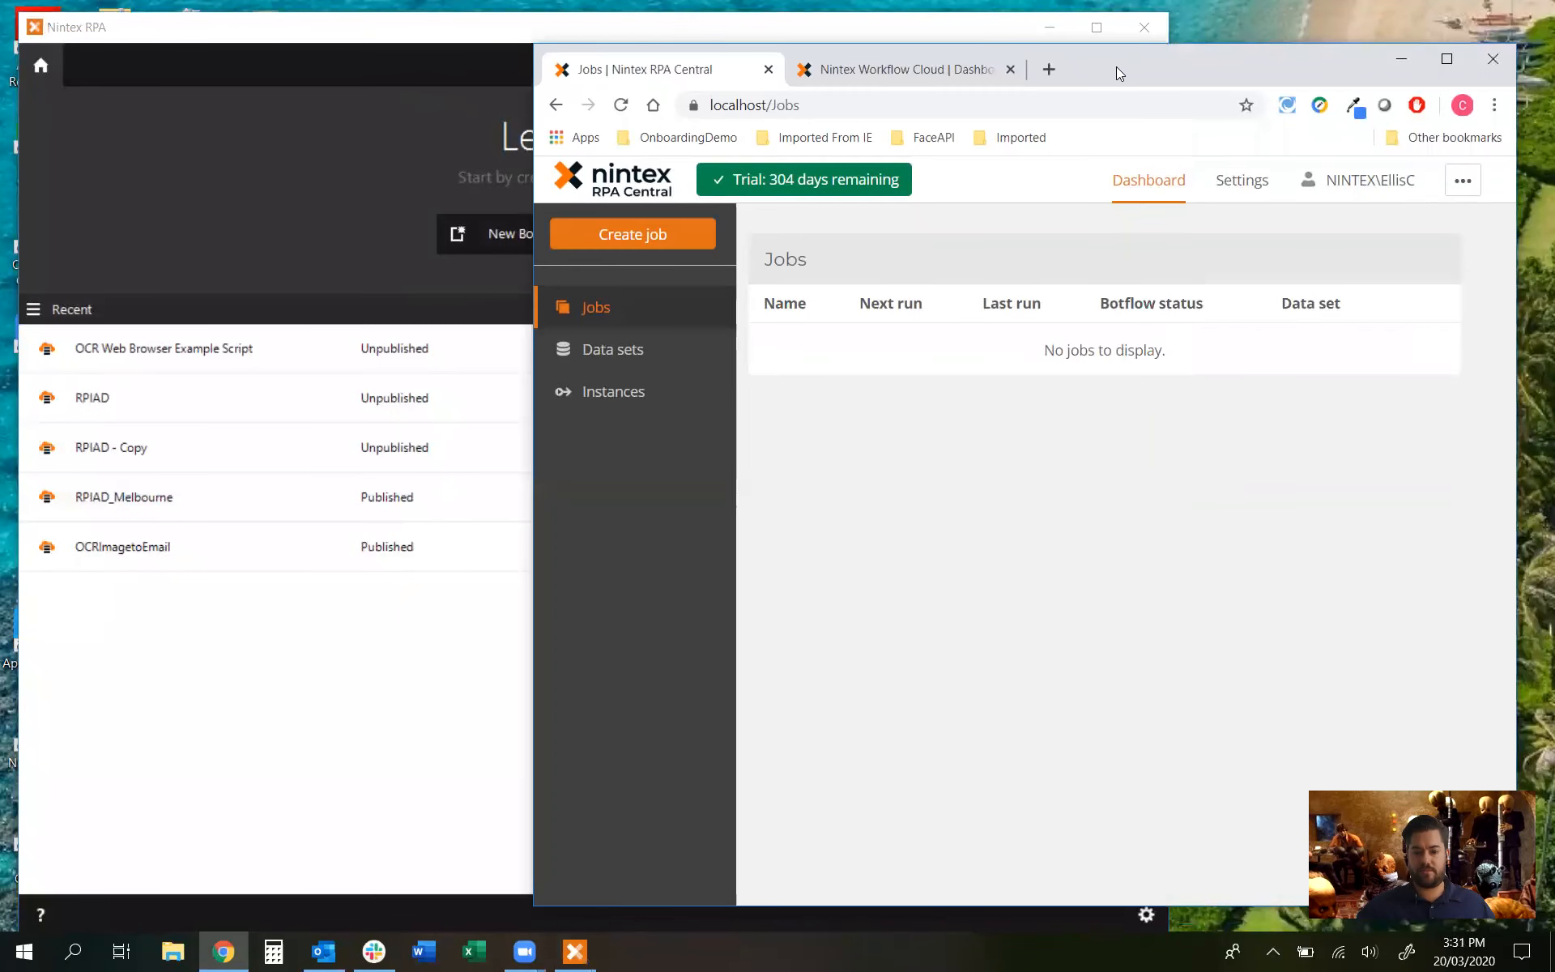
left_click_drag(1119, 64, 1155, 26)
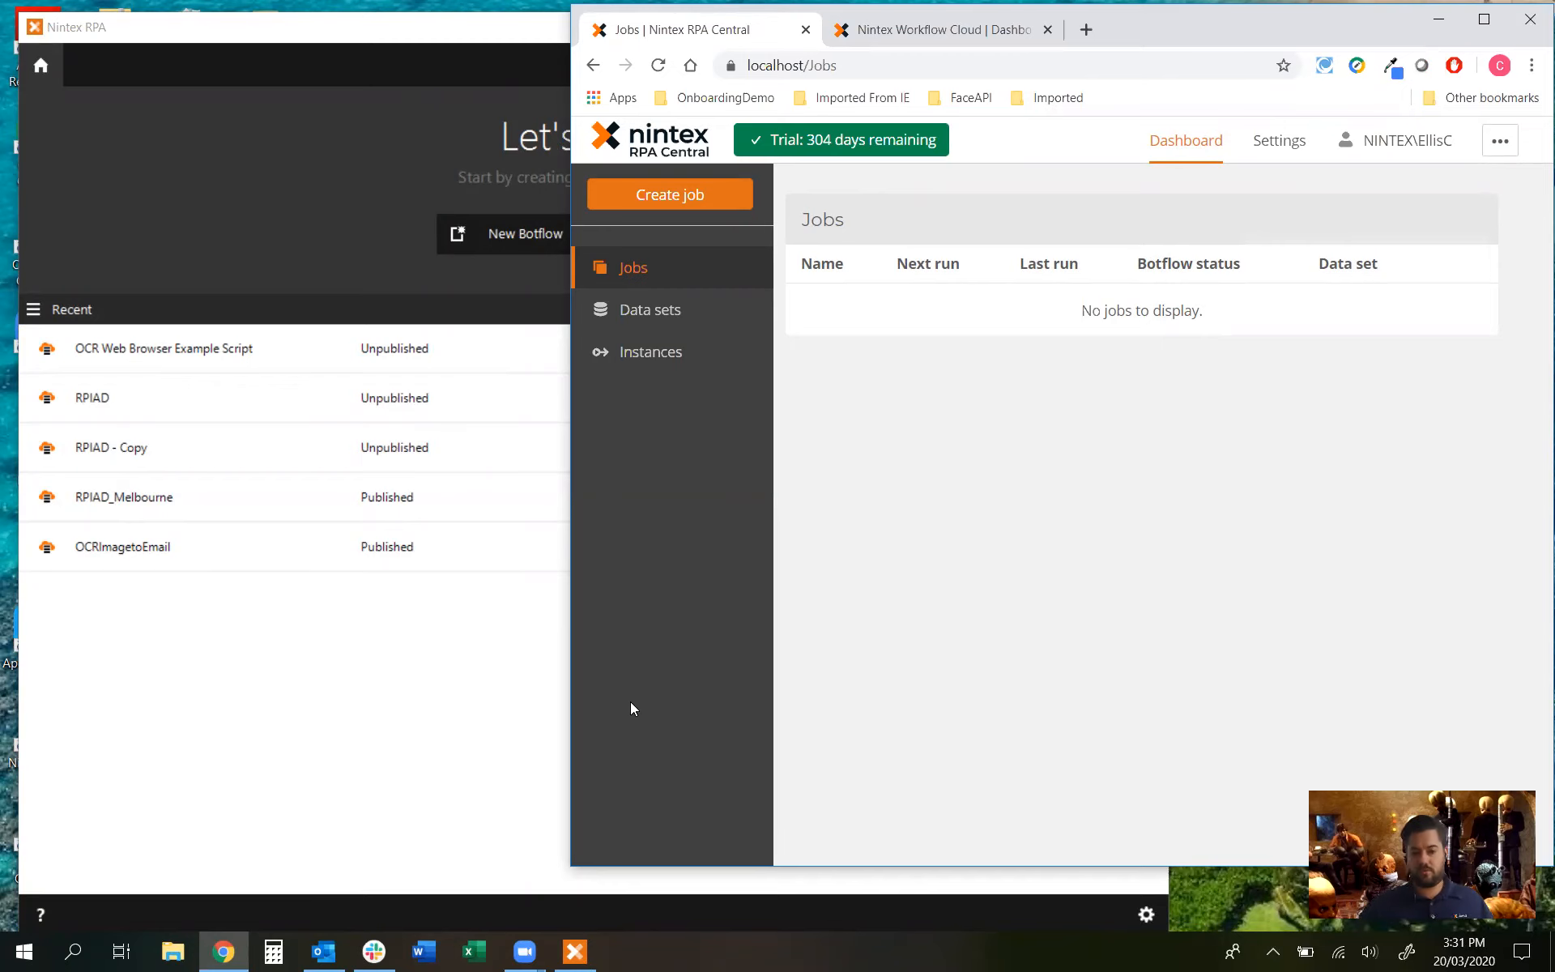
Step: Create a new botflow with a variable named Text1, marked as an RPA Central input variable
left_click(460, 635)
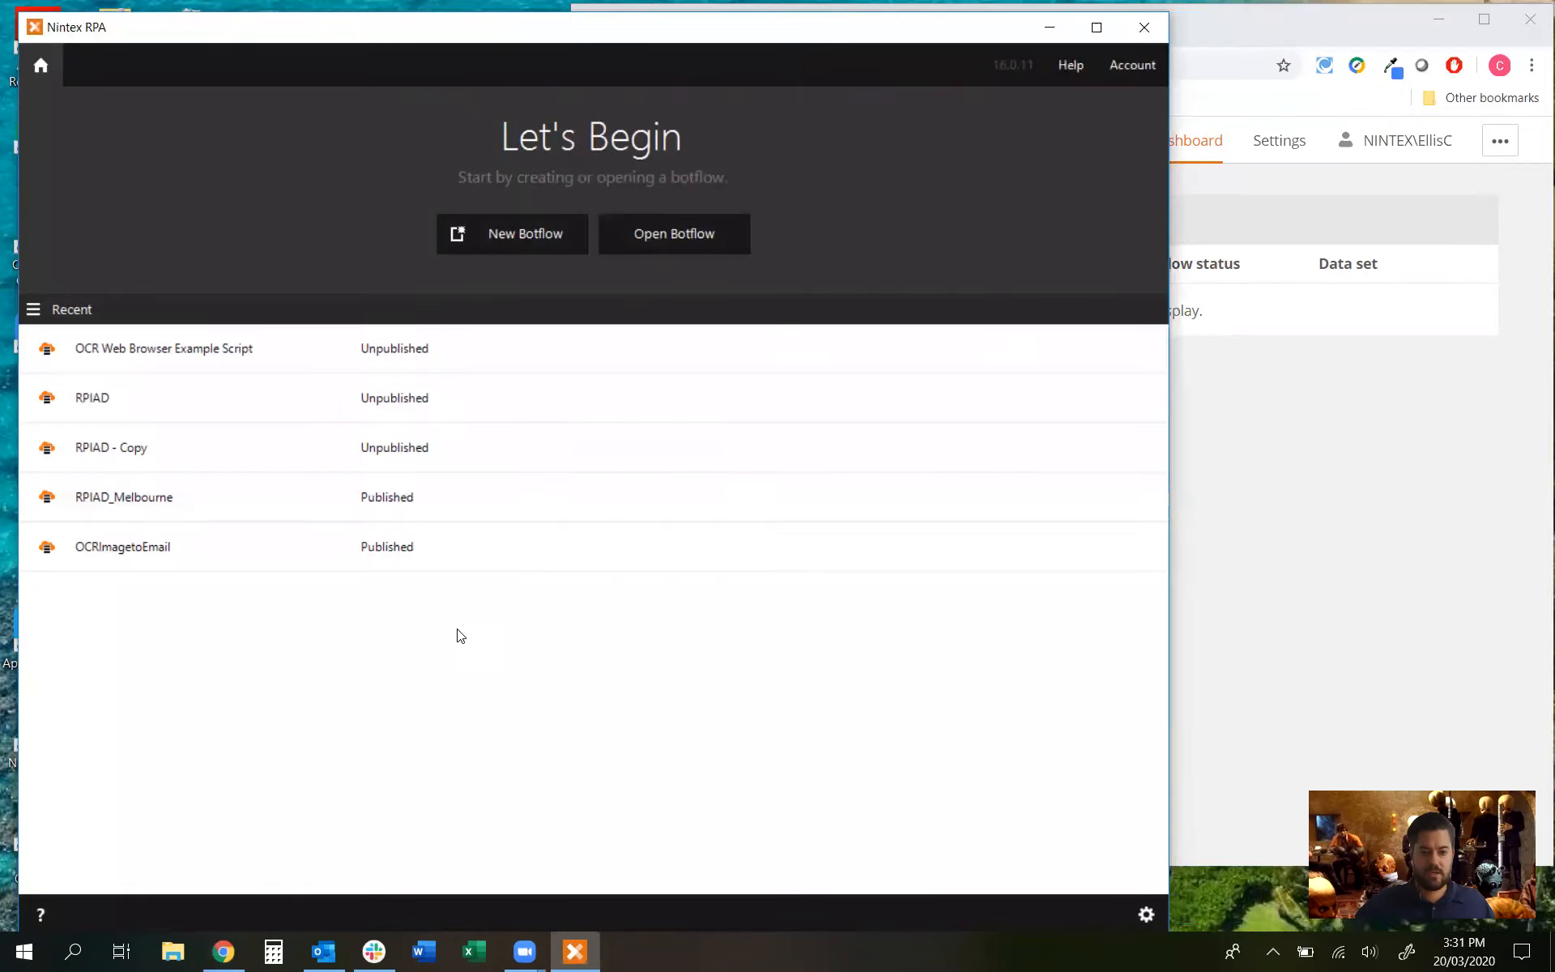
left_click(525, 236)
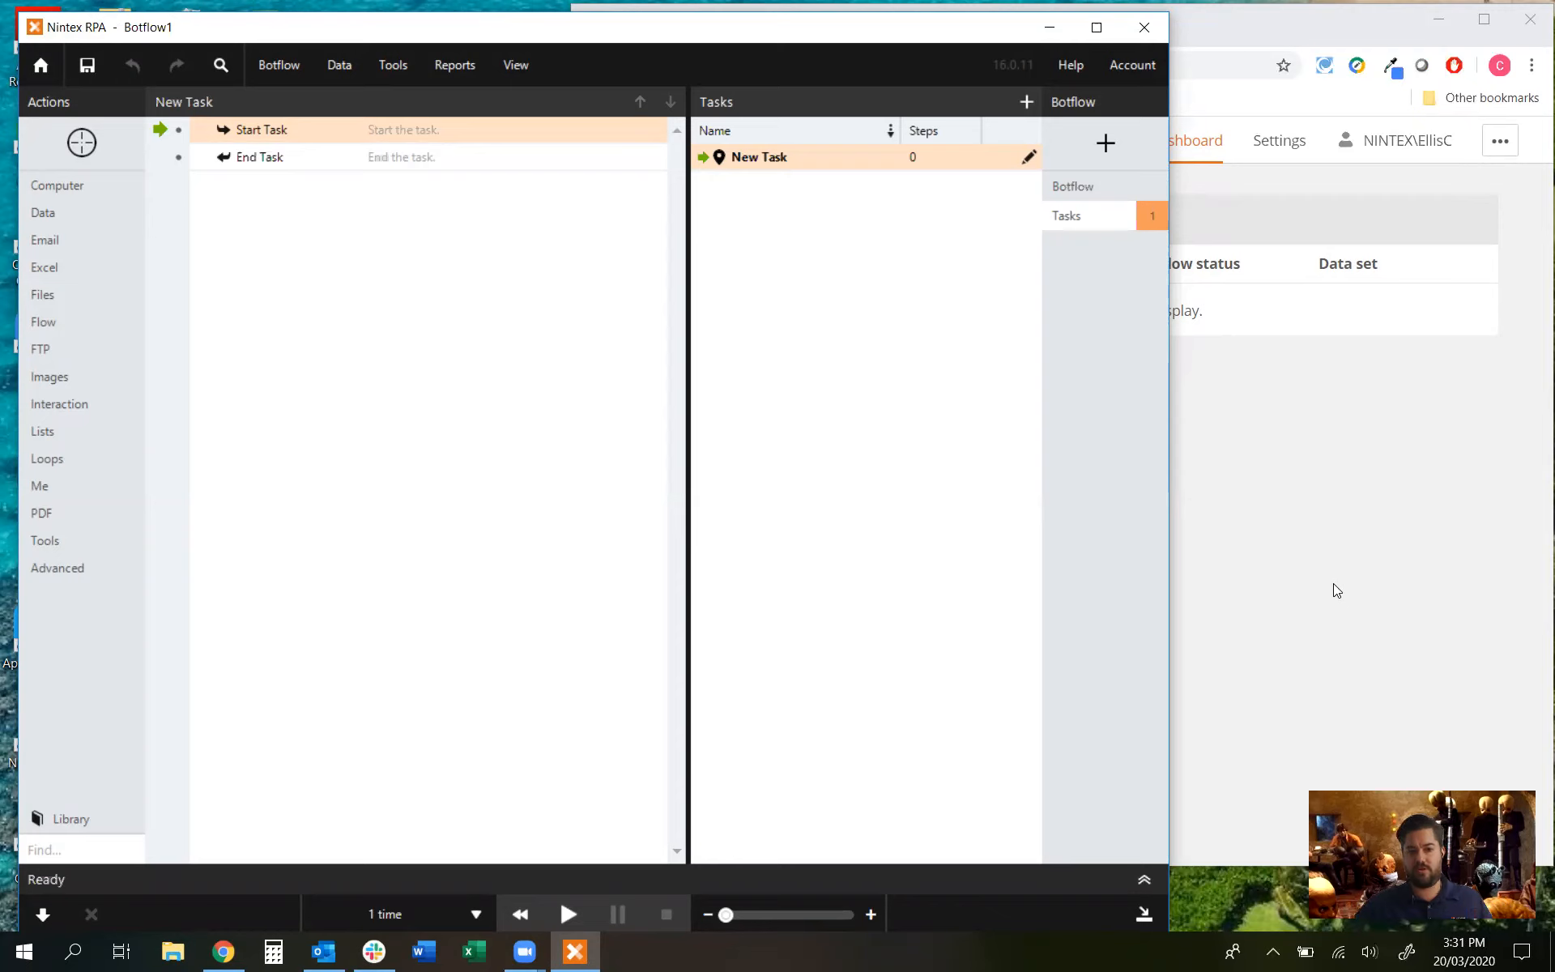
left_click(1106, 143)
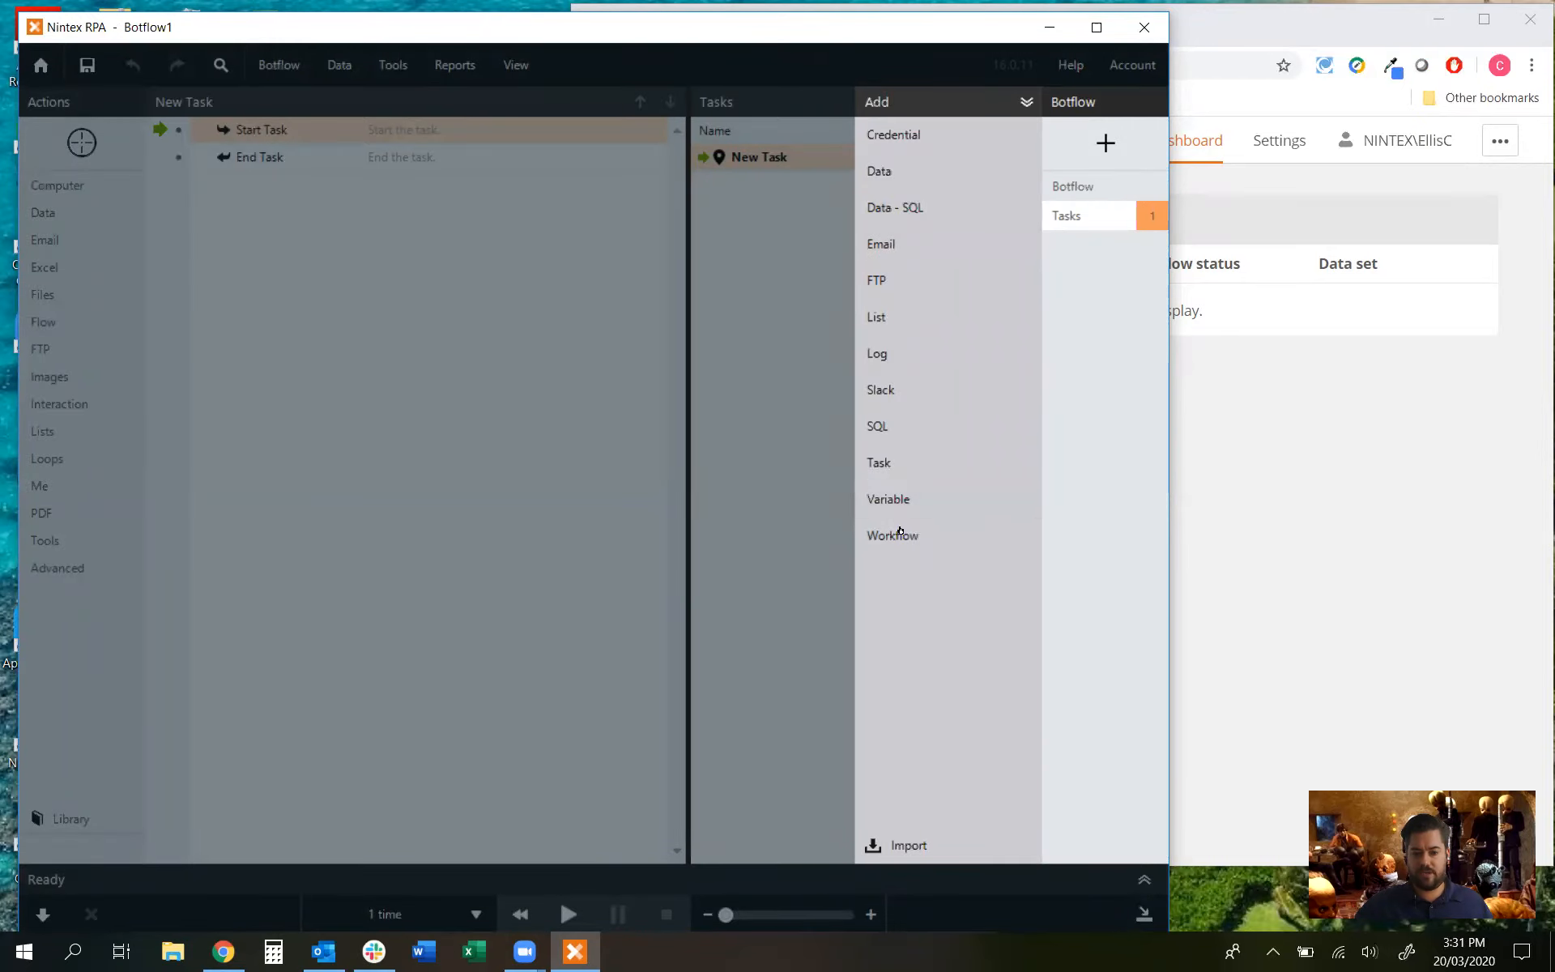
left_click(923, 499)
type("Text1")
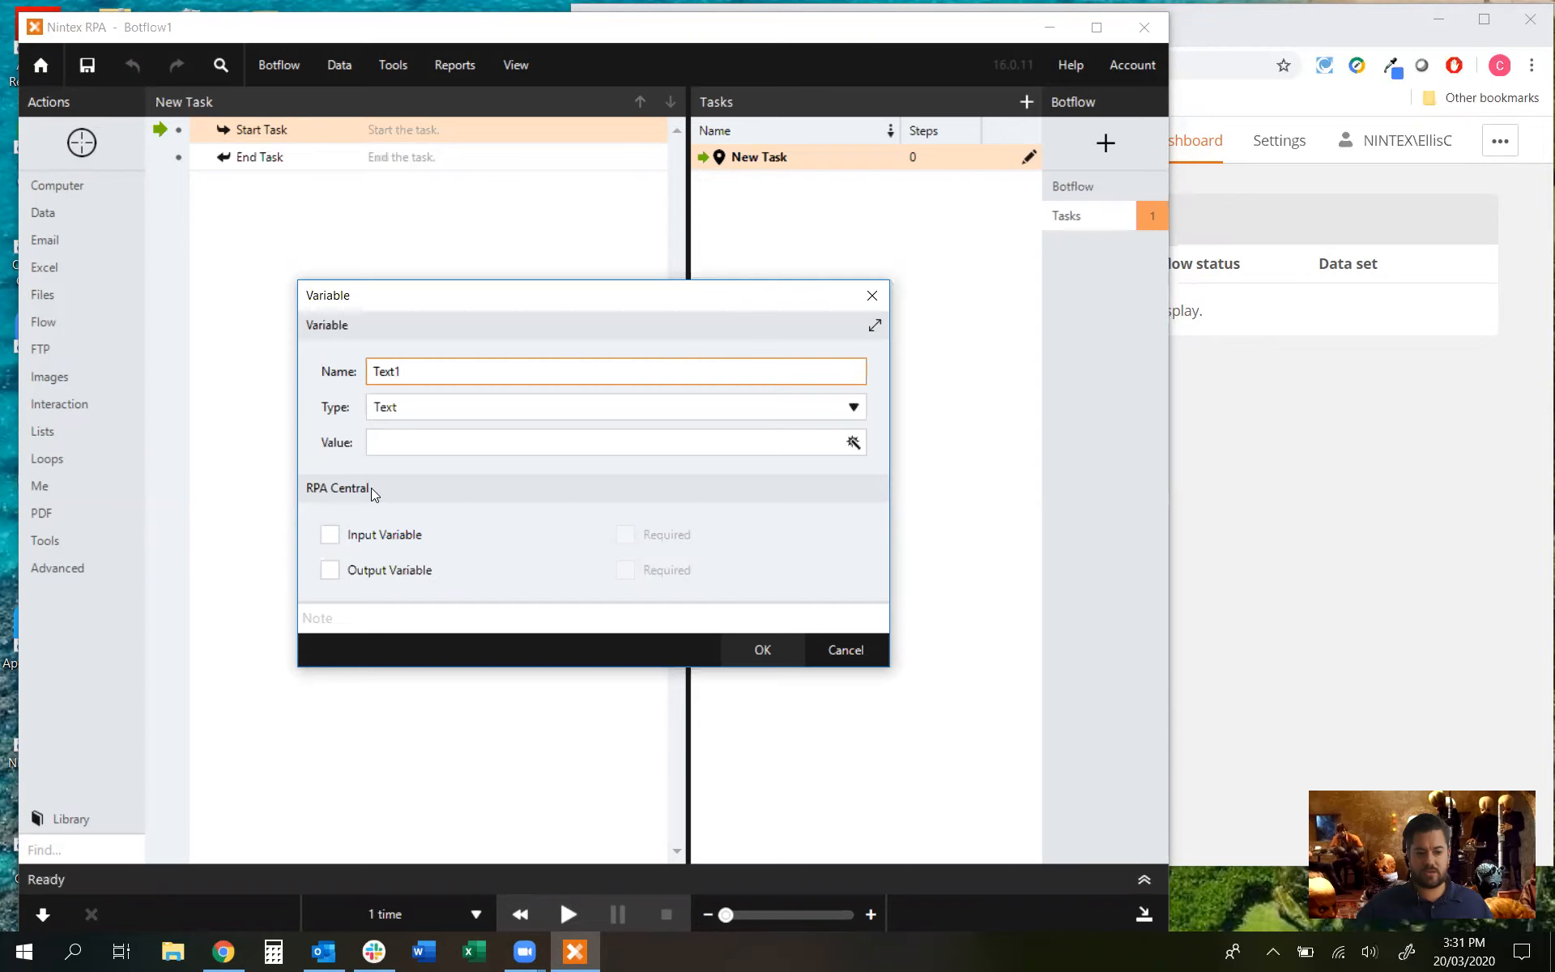
left_click(338, 537)
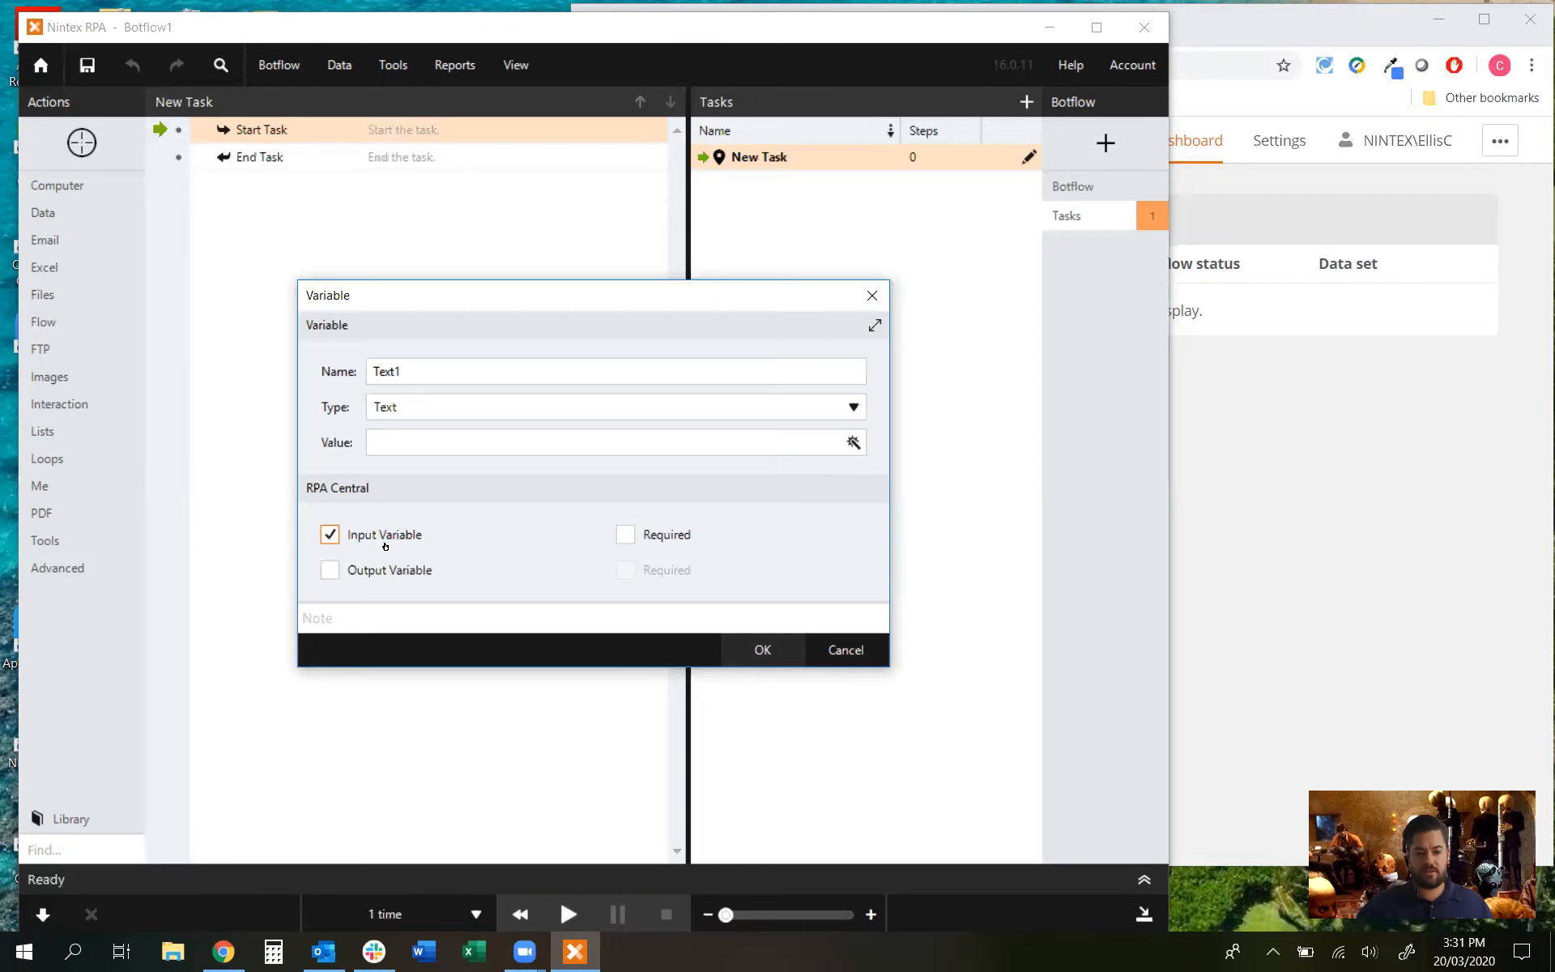
left_click(762, 650)
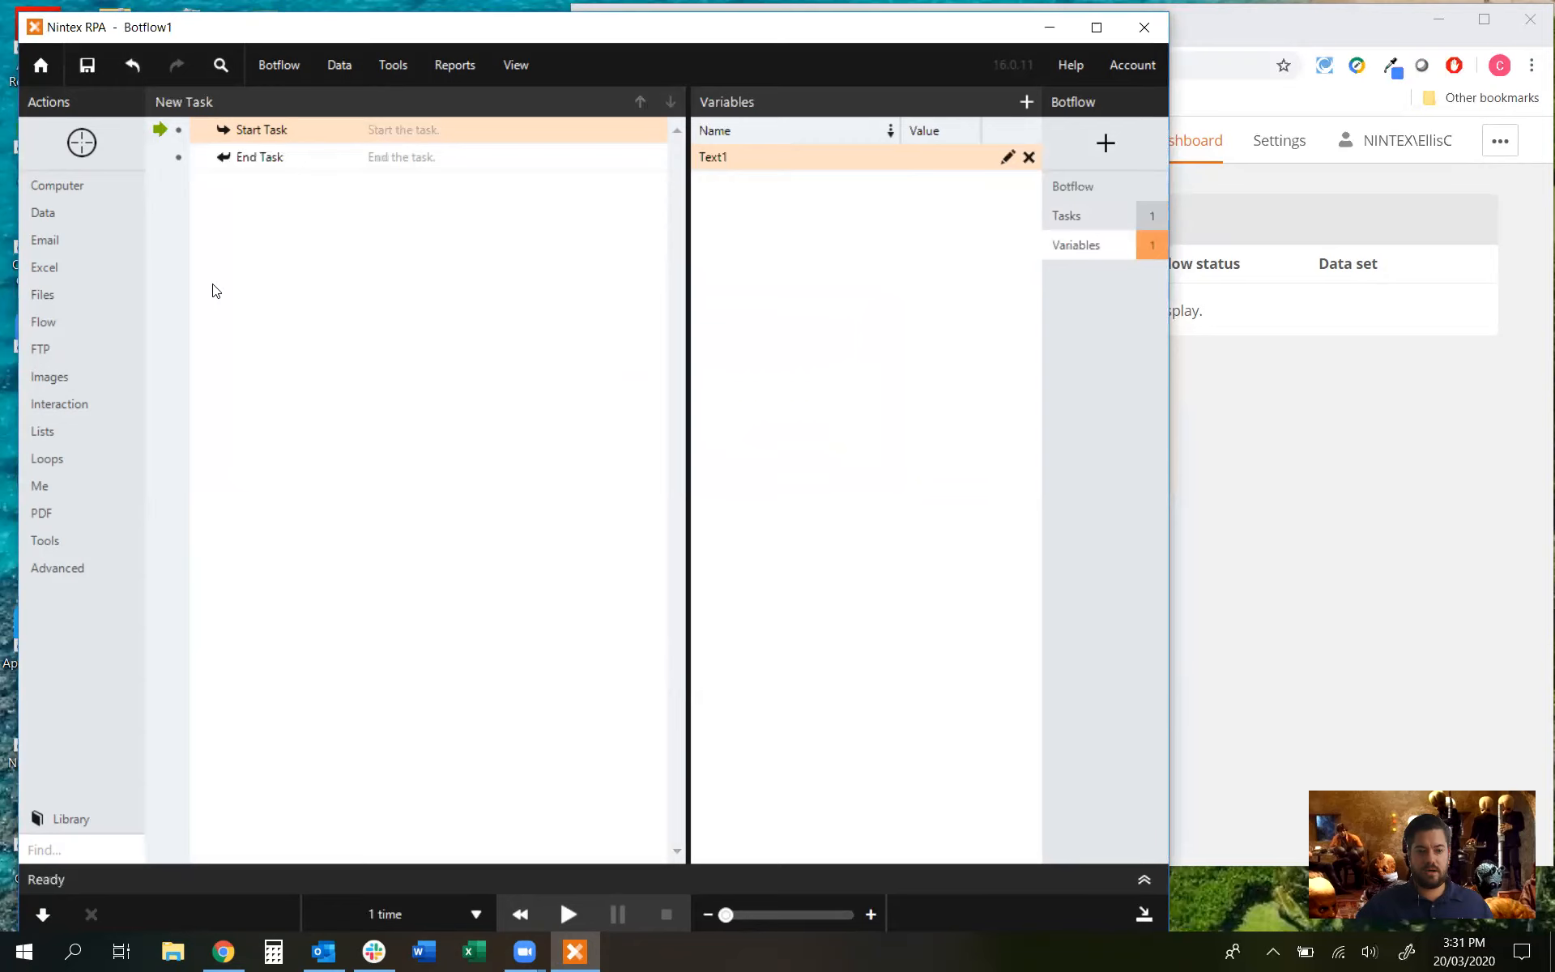
Step: Add an Excel Create Workbook step using connection A
left_click(70, 264)
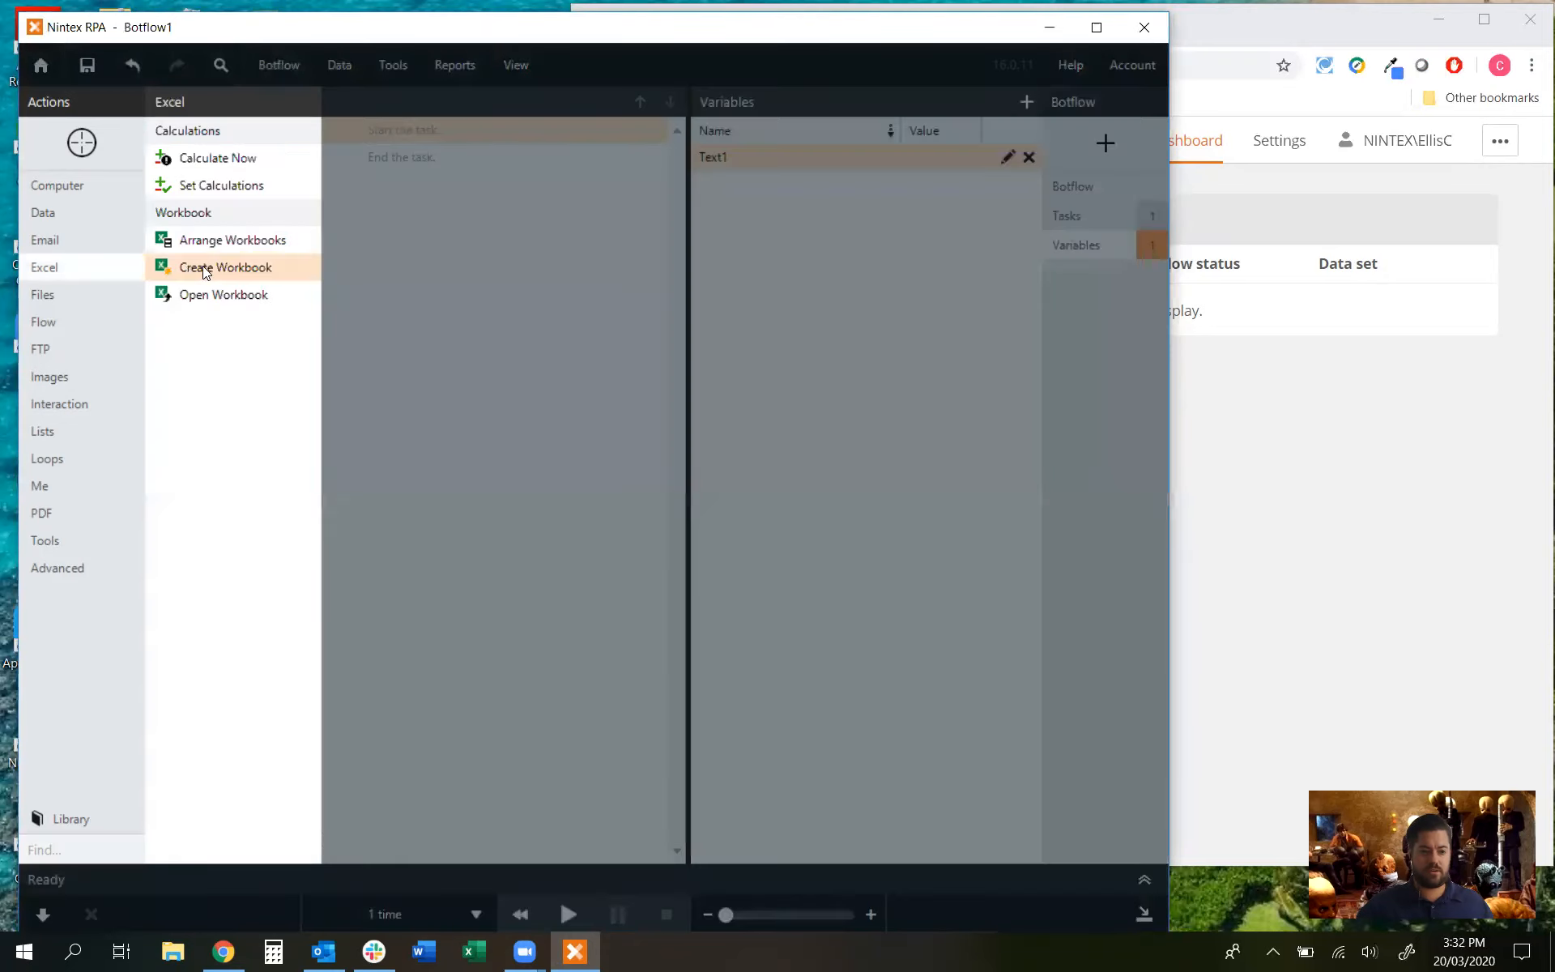
left_click(188, 270)
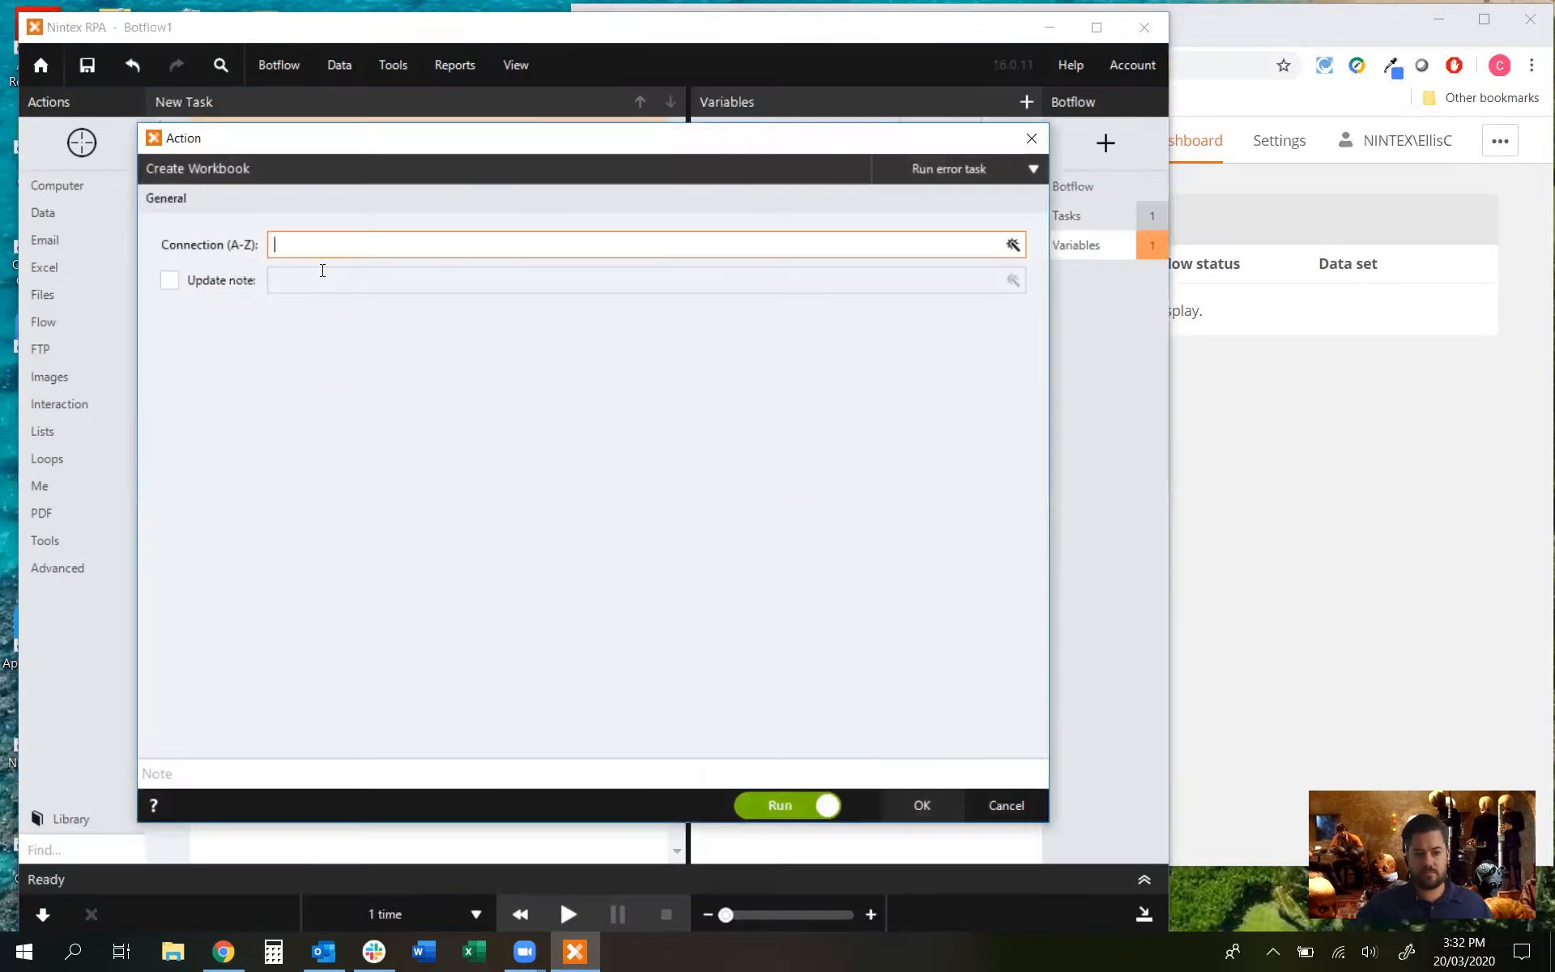
type("A")
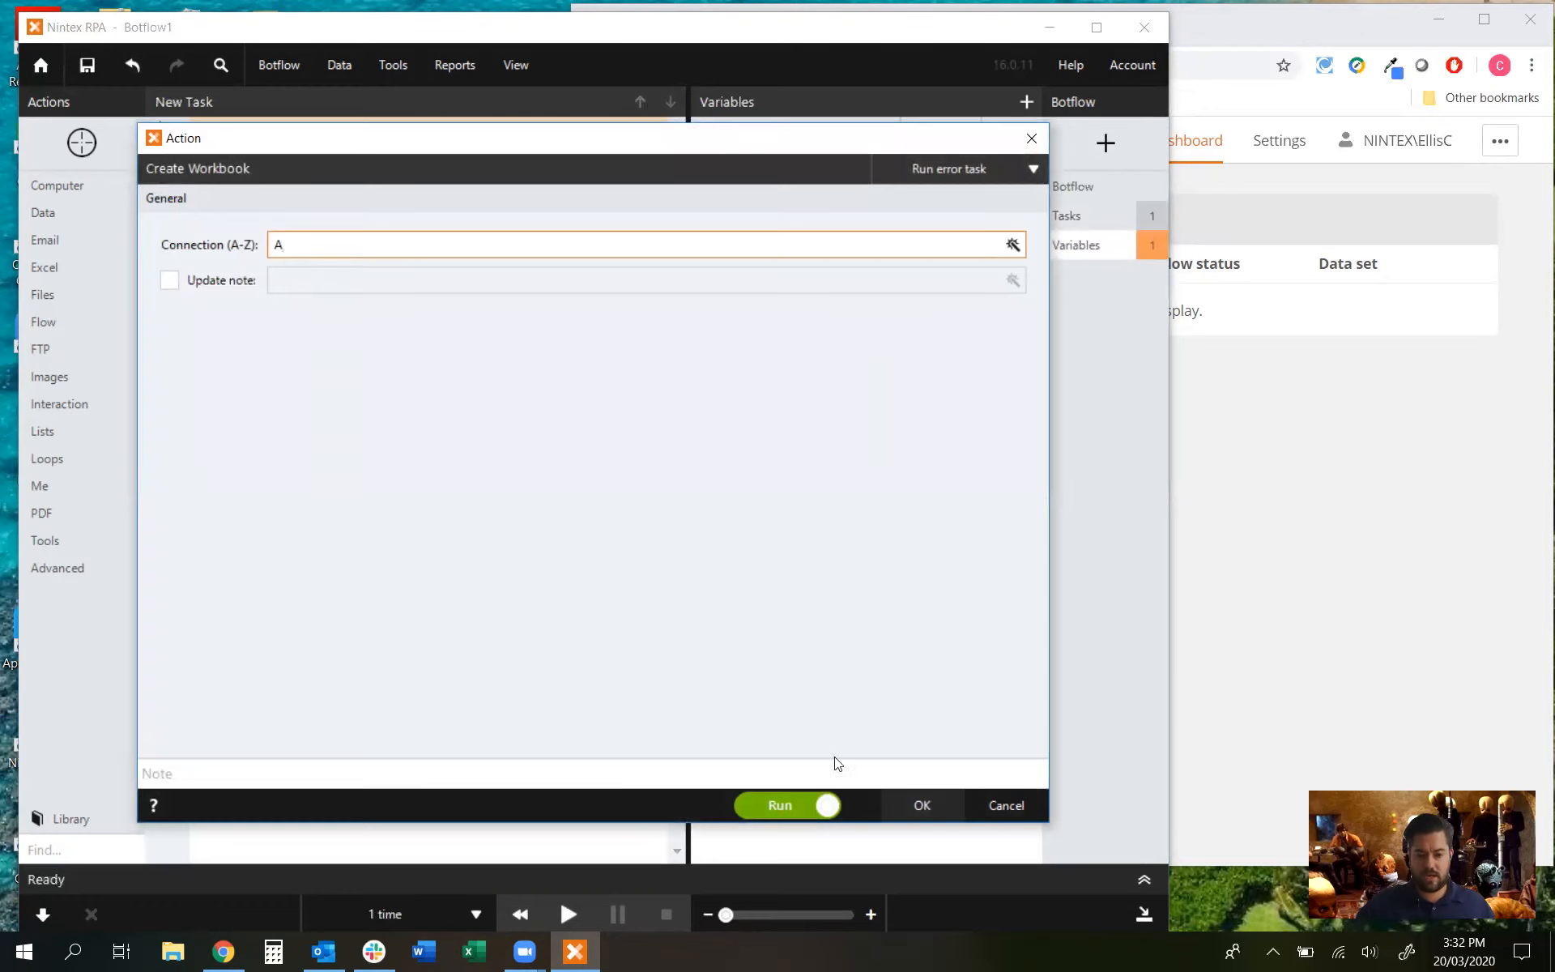
left_click(924, 804)
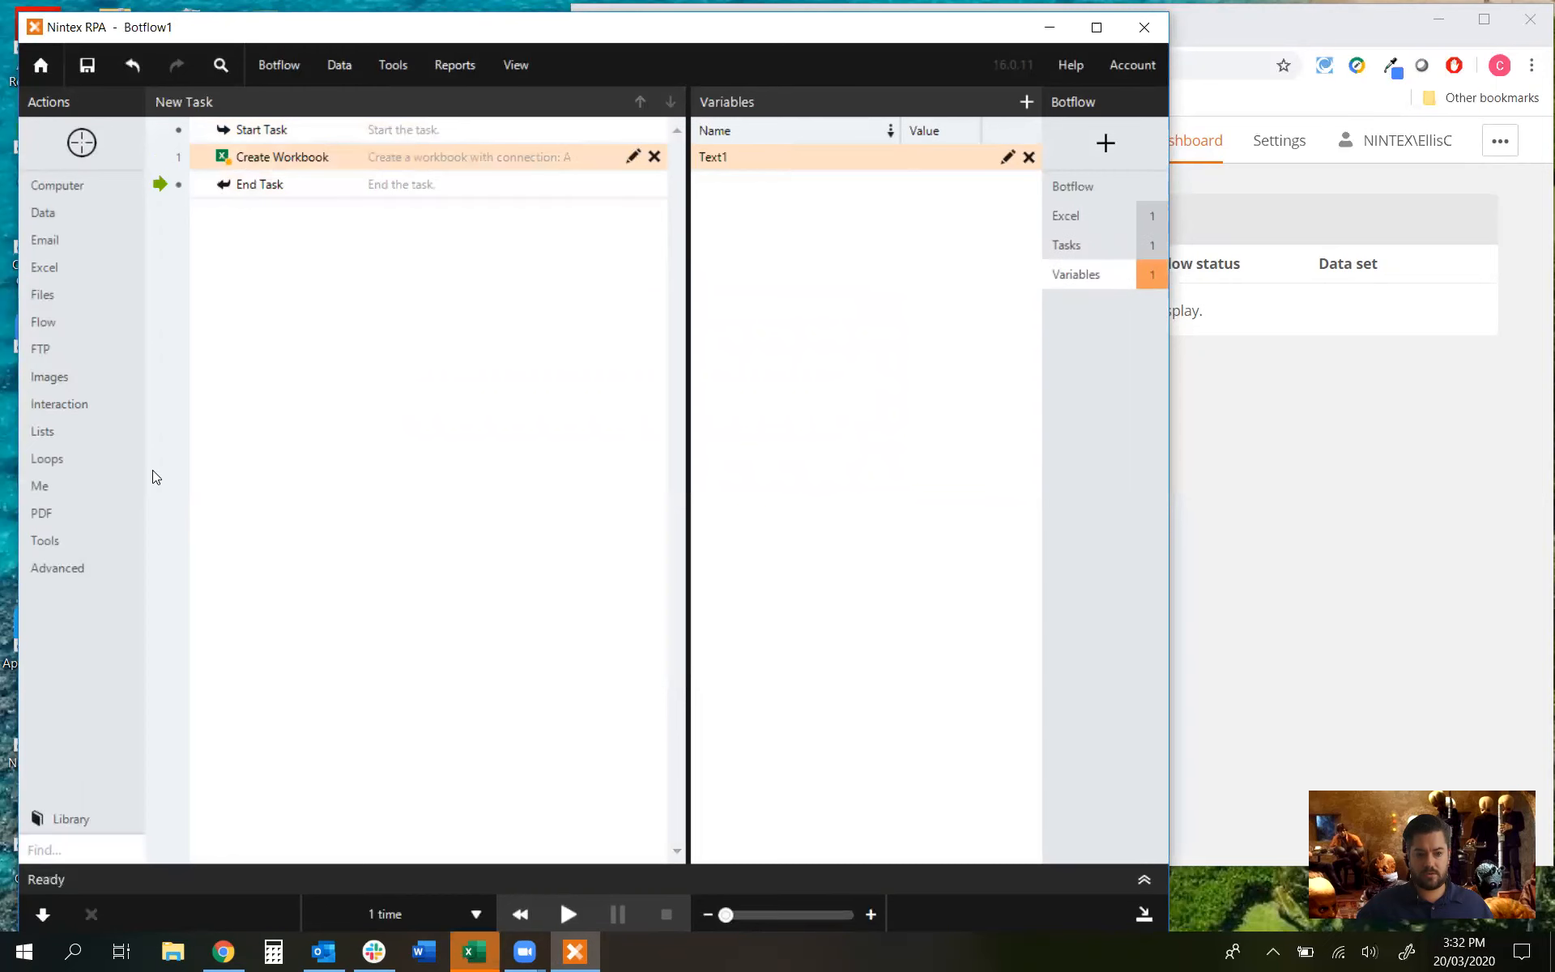
Step: Add a Send Value step writing [%Text1] into cell A1, set to Don't Run
left_click_drag(204, 29, 577, 34)
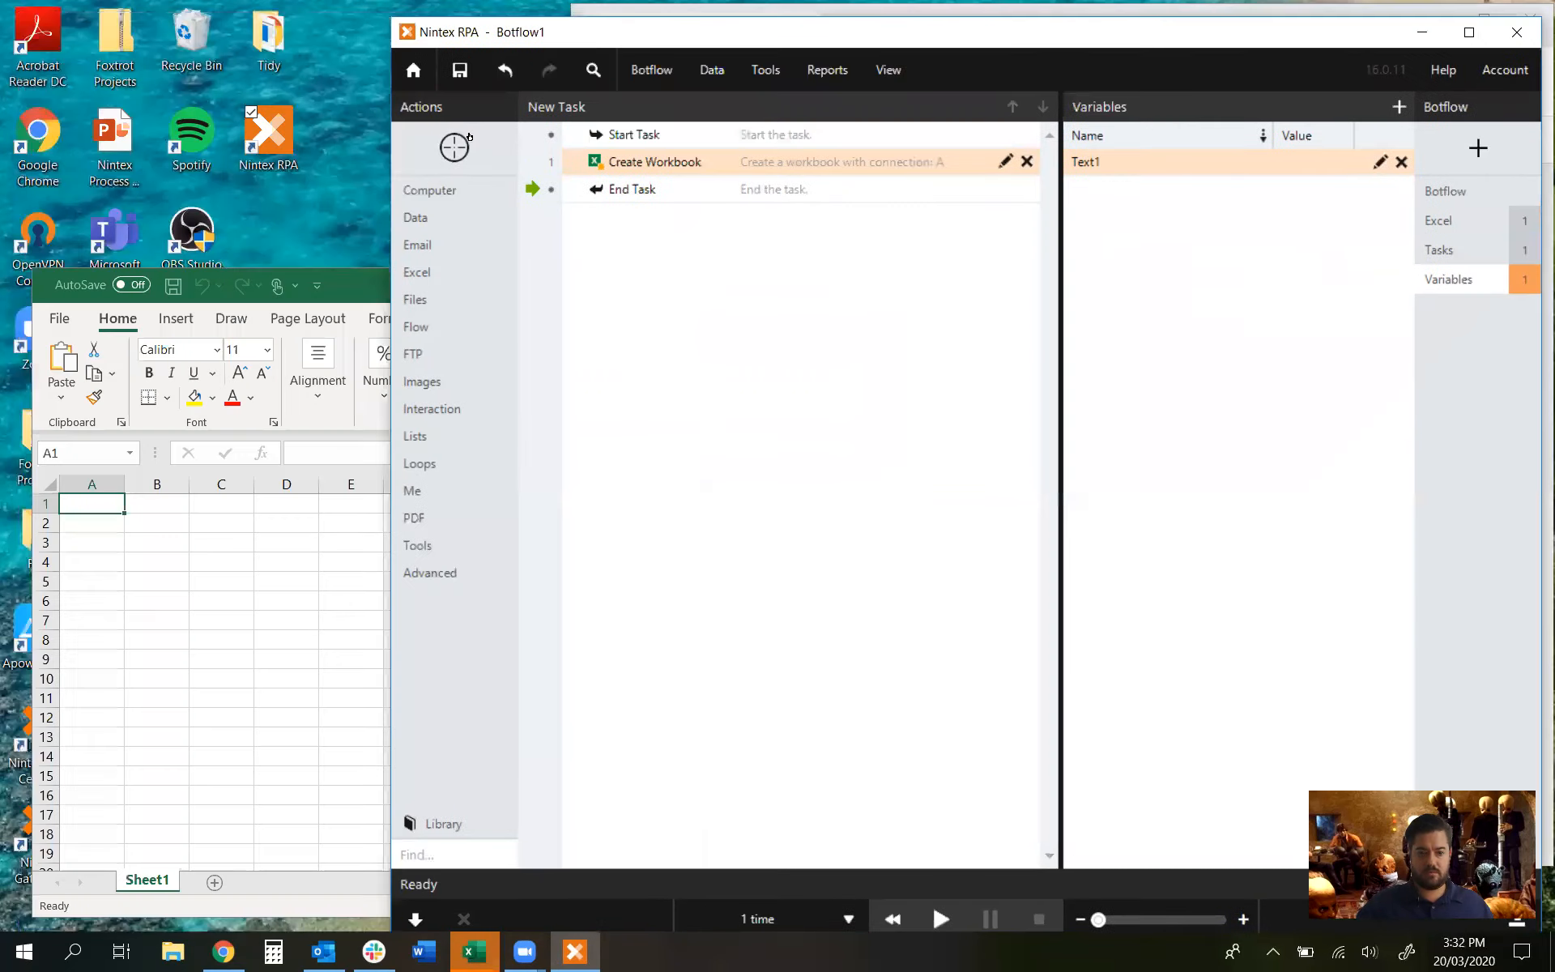
left_click_drag(456, 147, 101, 506)
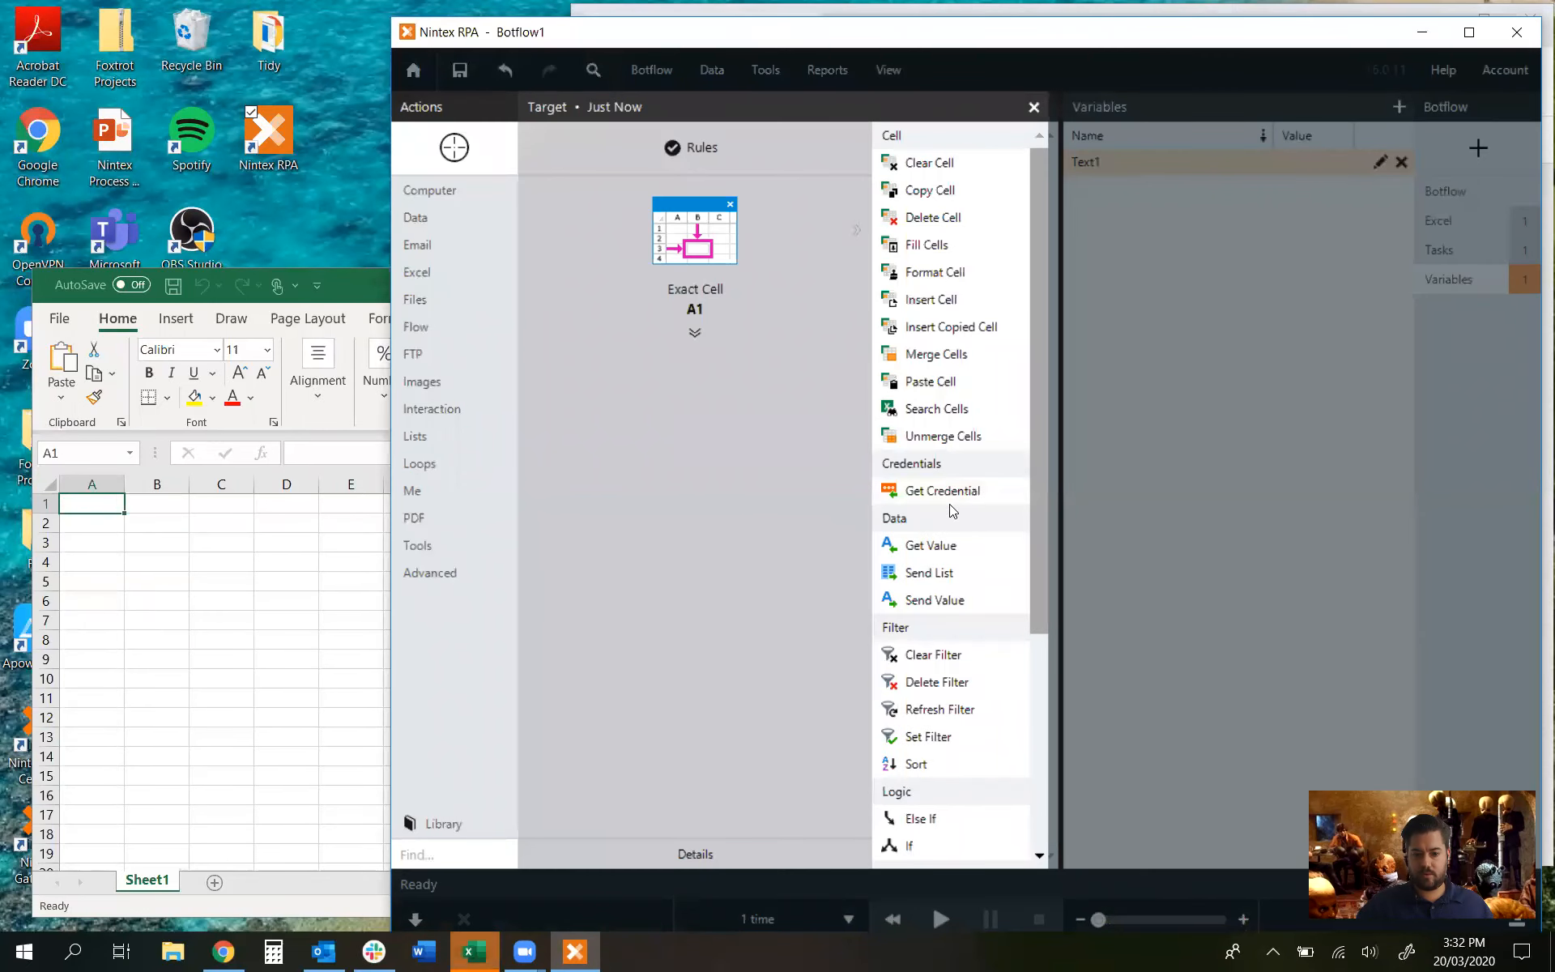
left_click(957, 586)
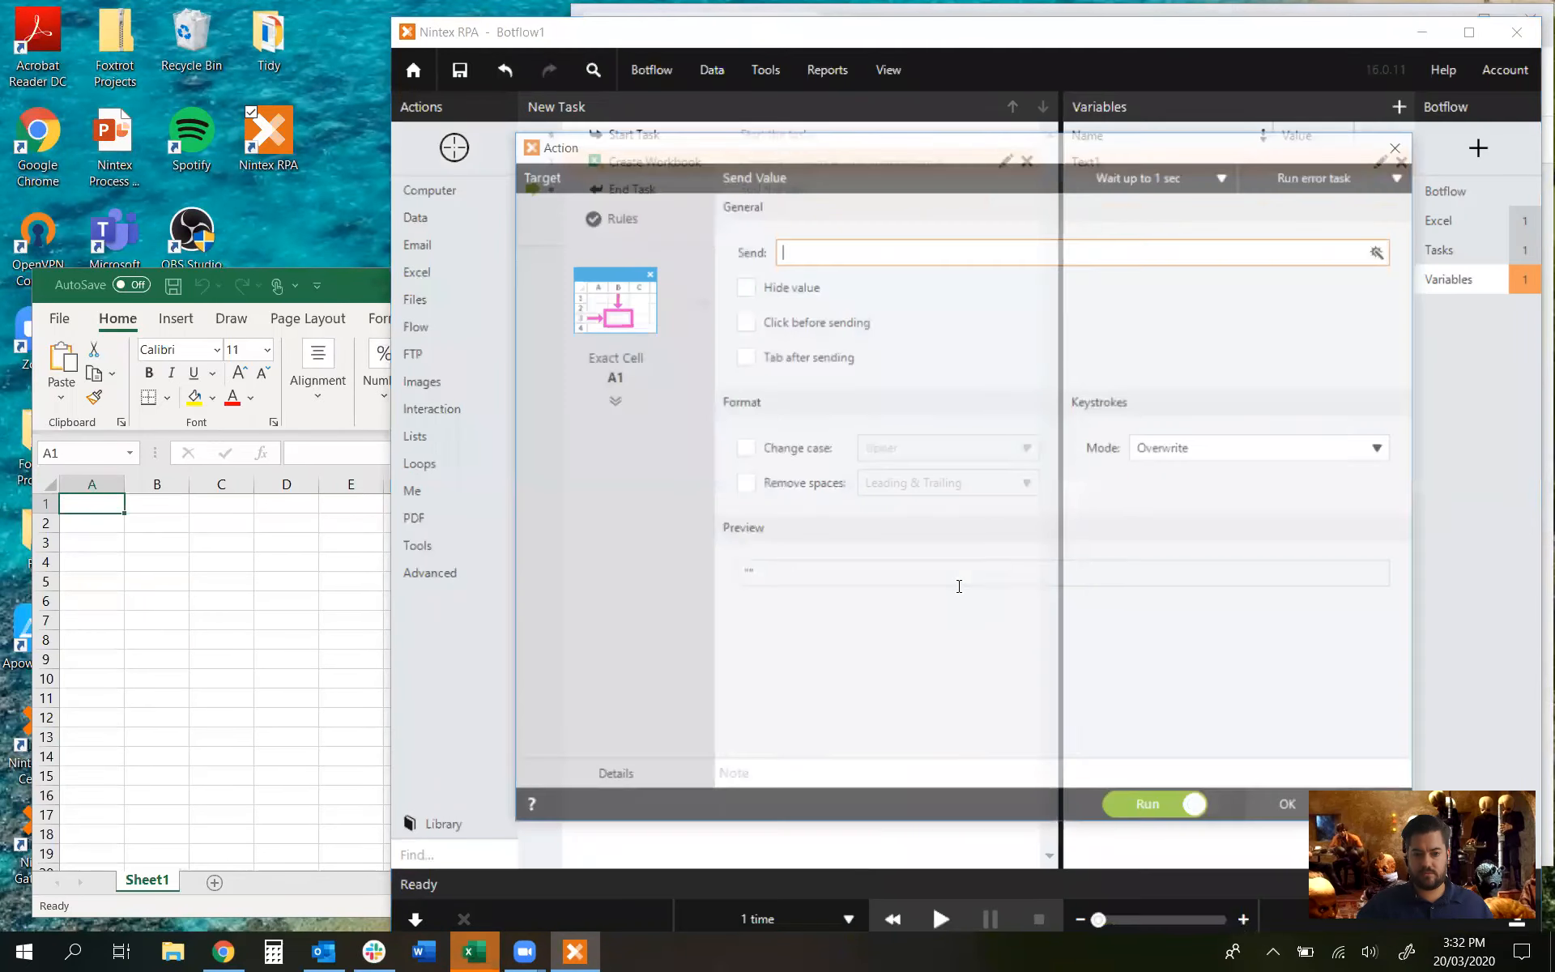
left_click(1384, 251)
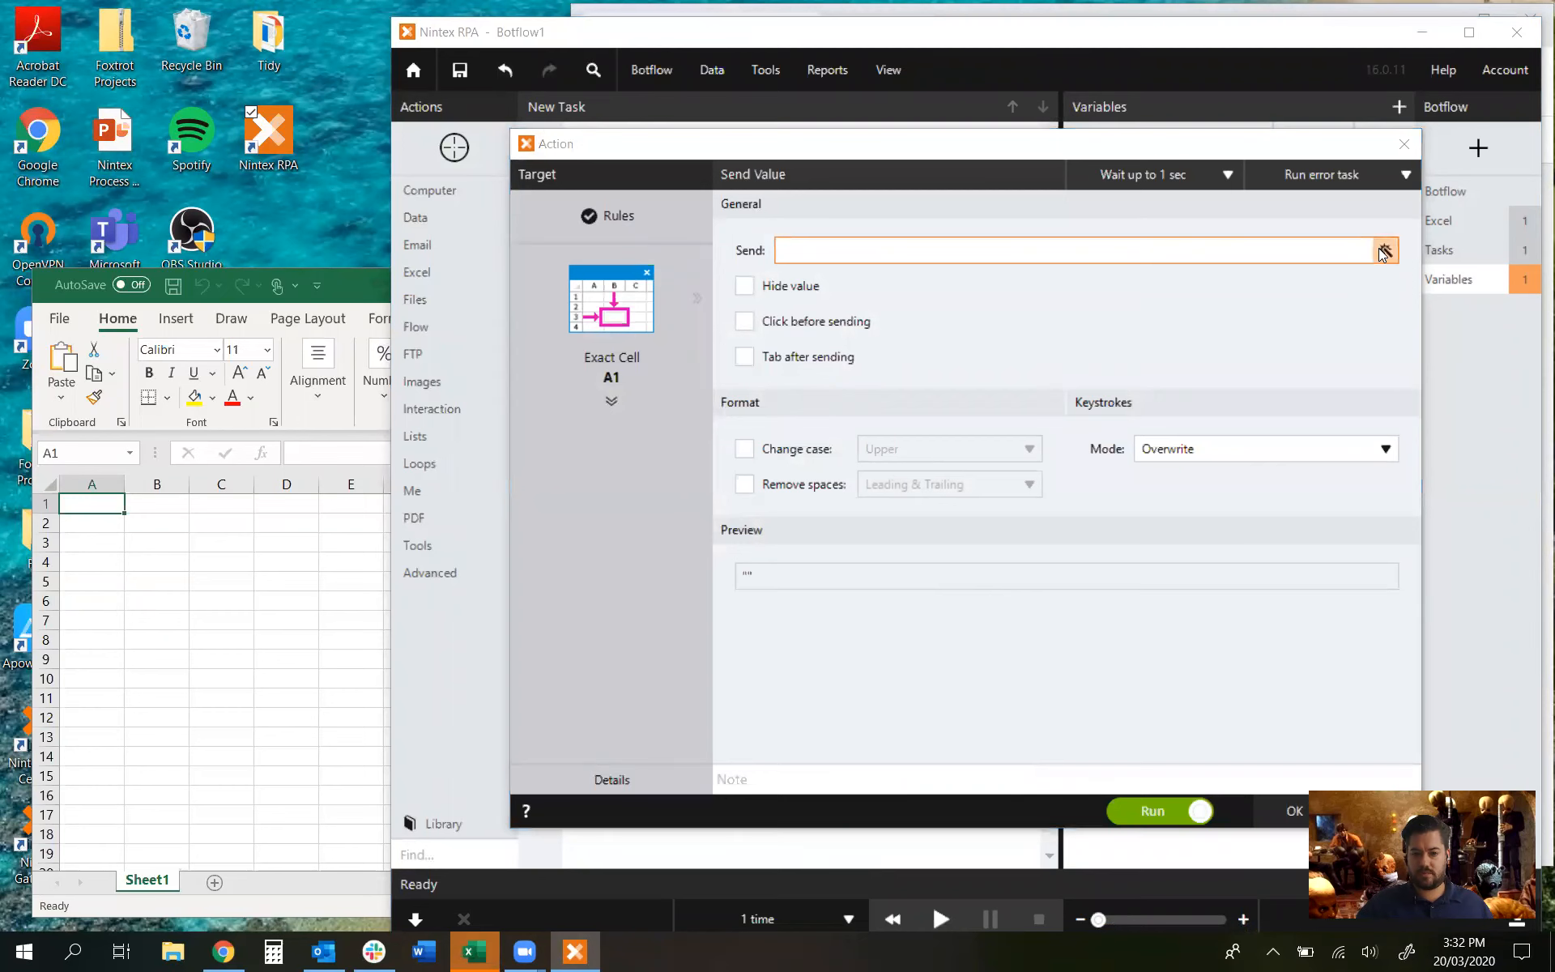
left_click(566, 545)
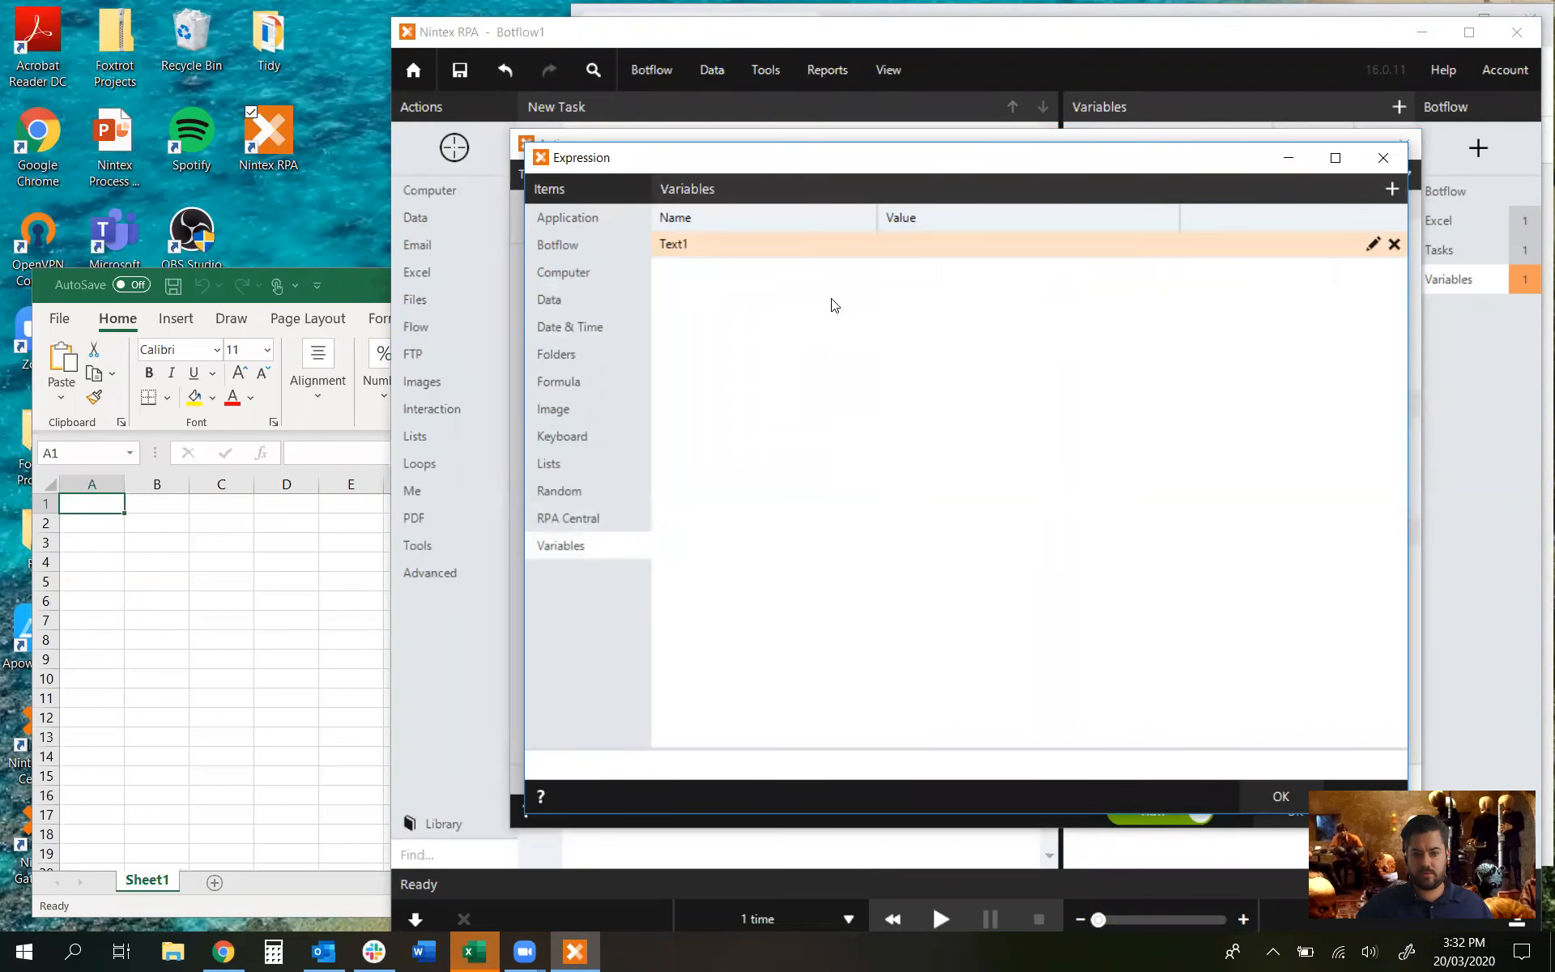
left_click(575, 519)
left_click(573, 545)
double_click(757, 241)
left_click(1278, 796)
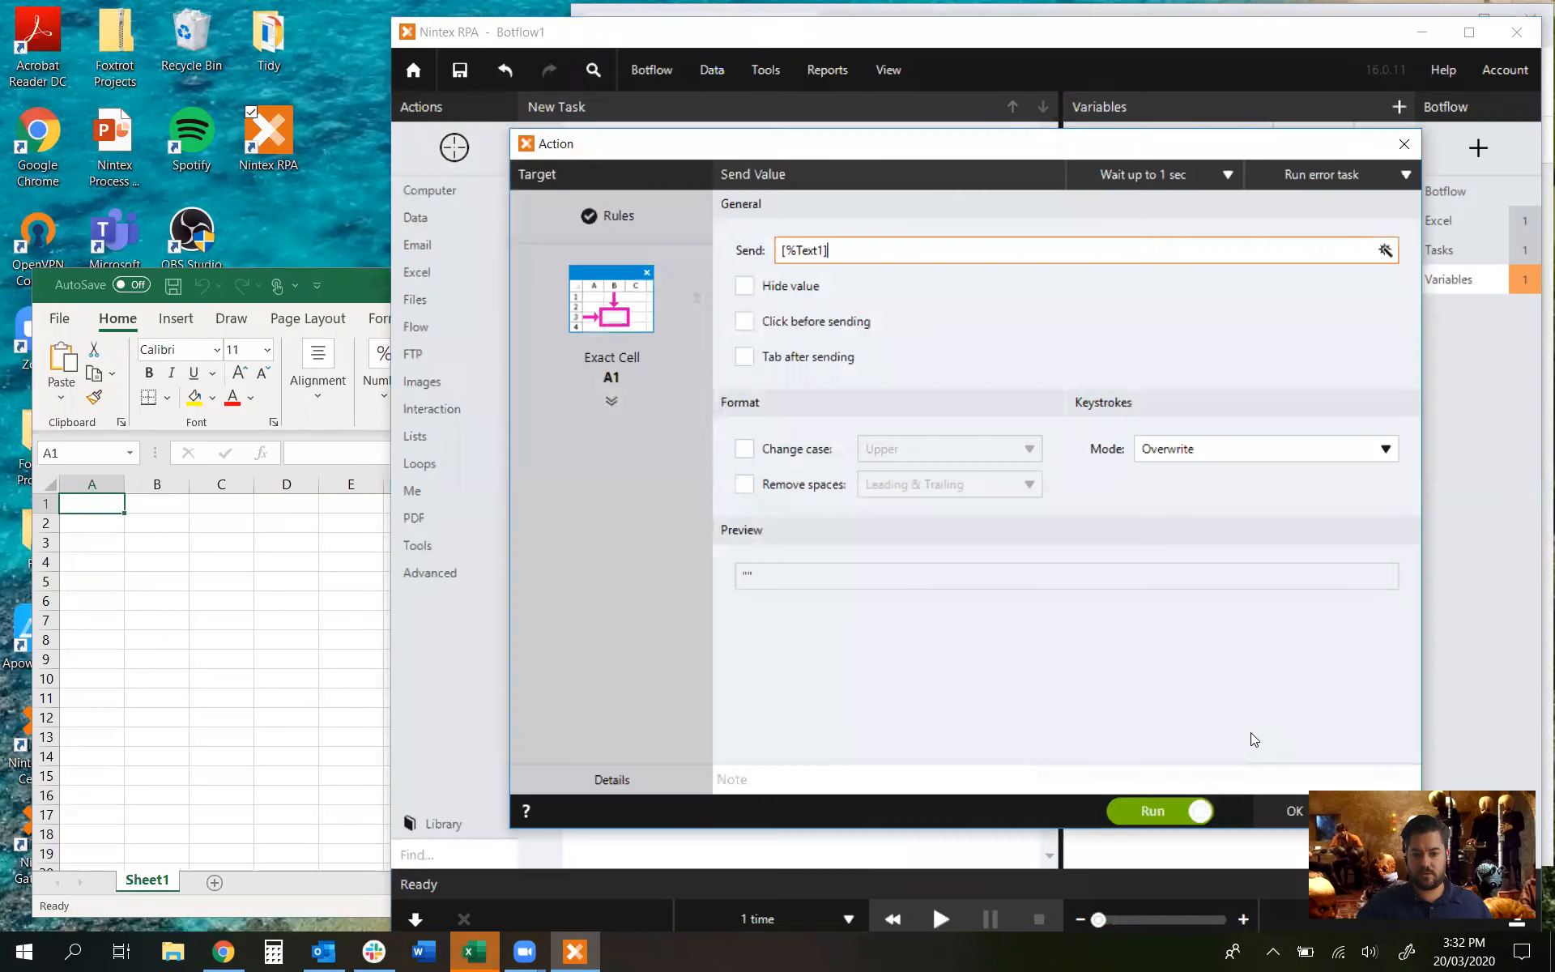
left_click(1162, 812)
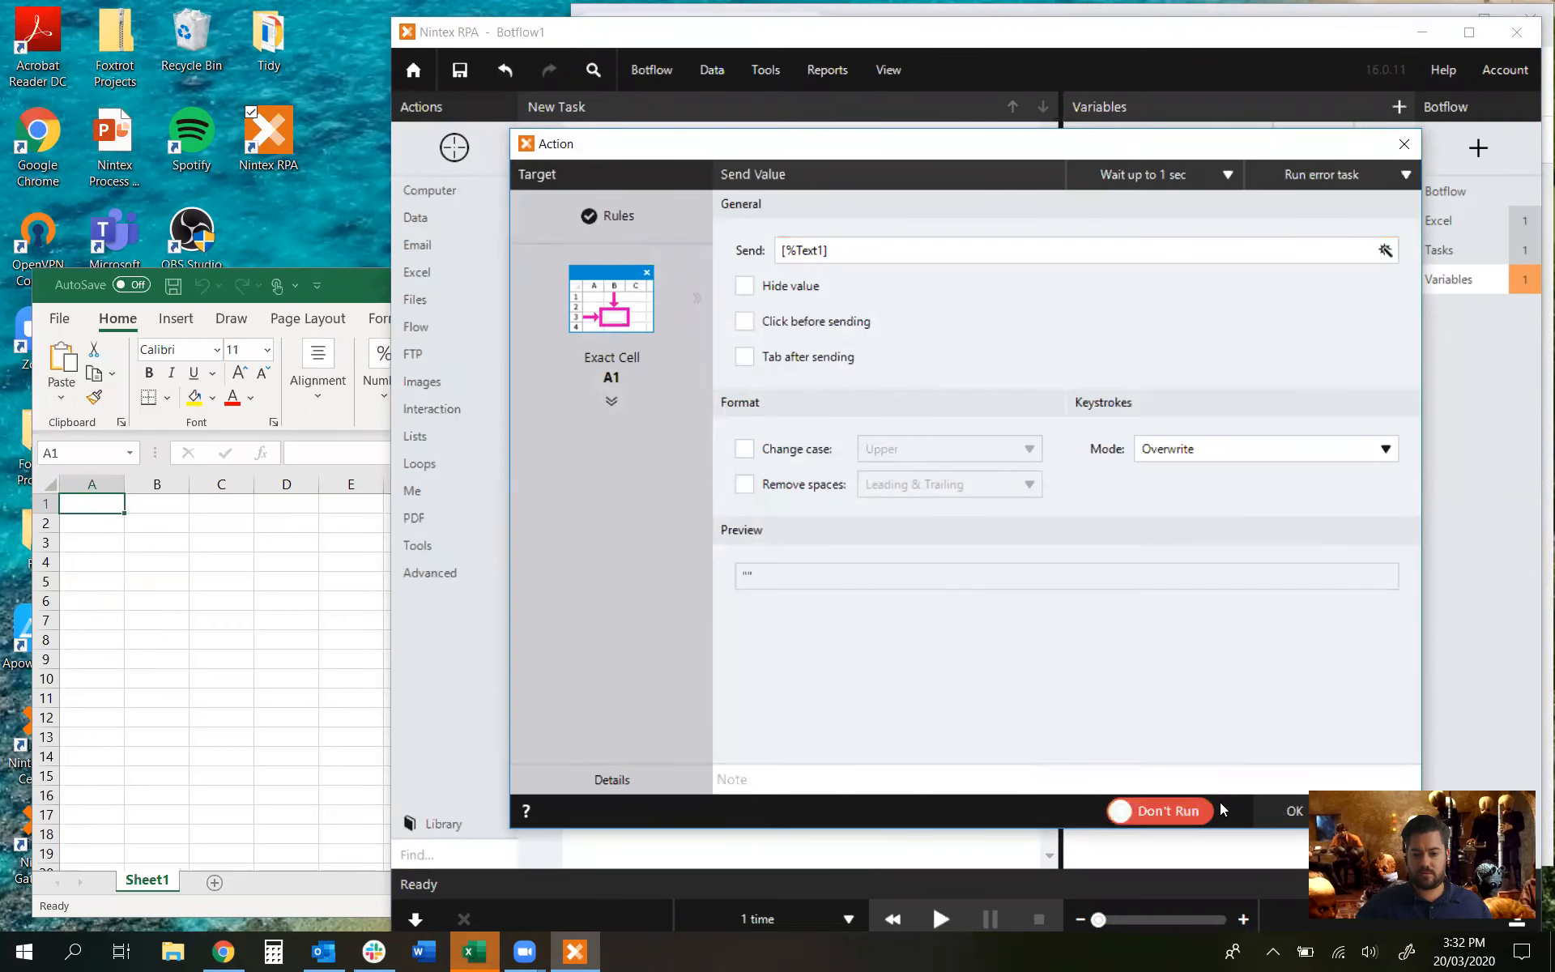
left_click(1293, 811)
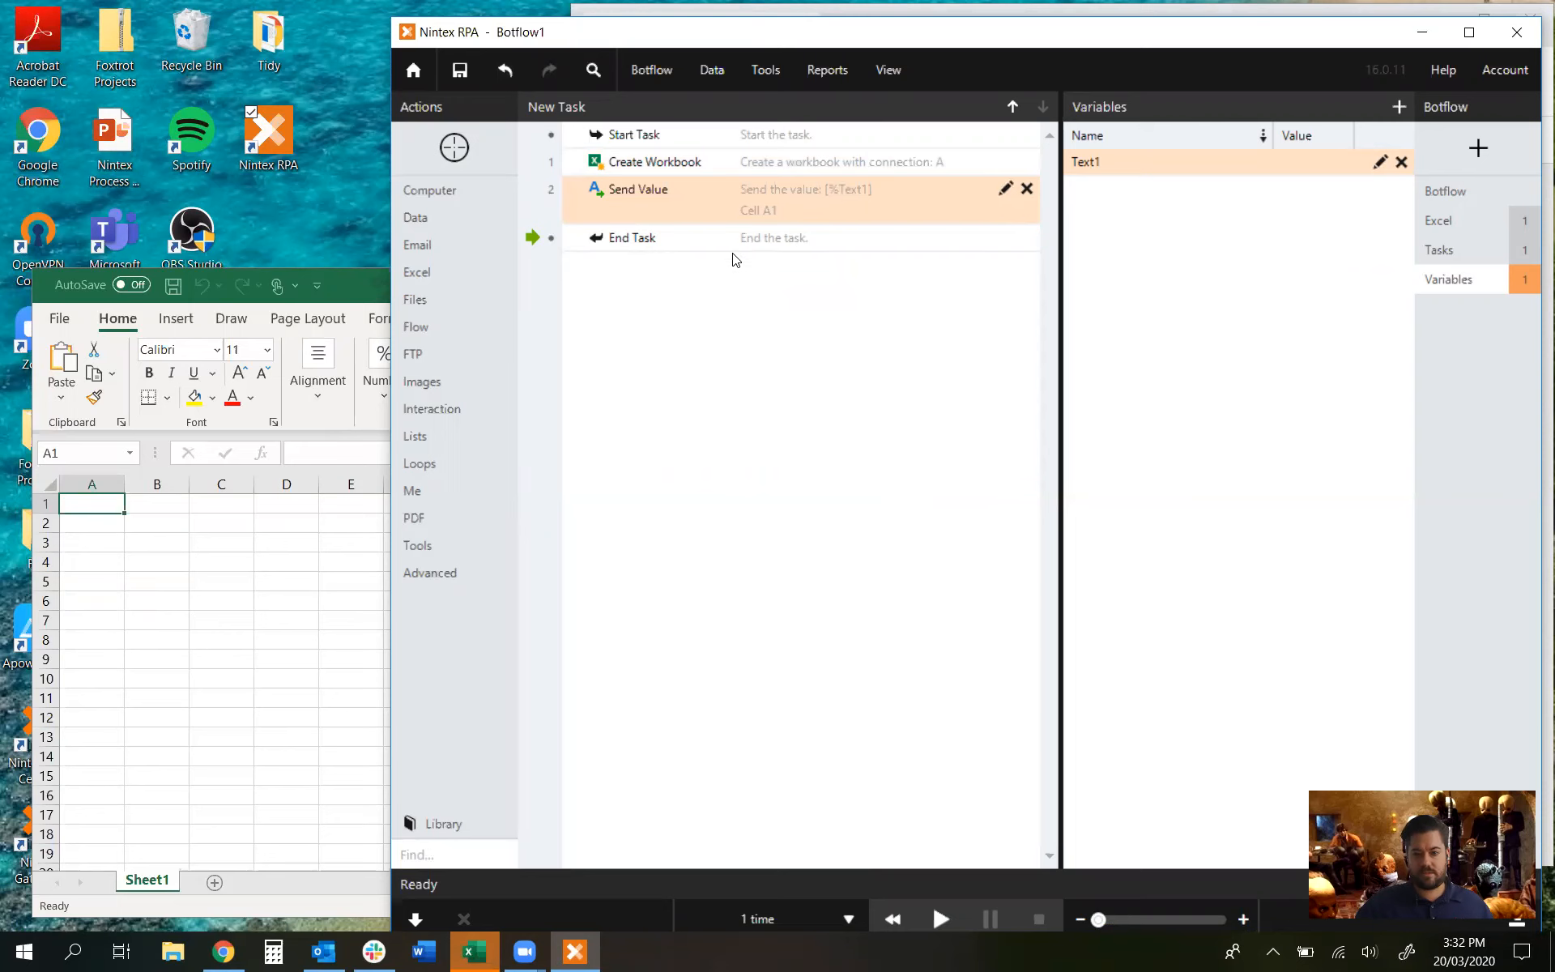
Step: Save the botflow as 'RPA Gateway Demo'
left_click(460, 71)
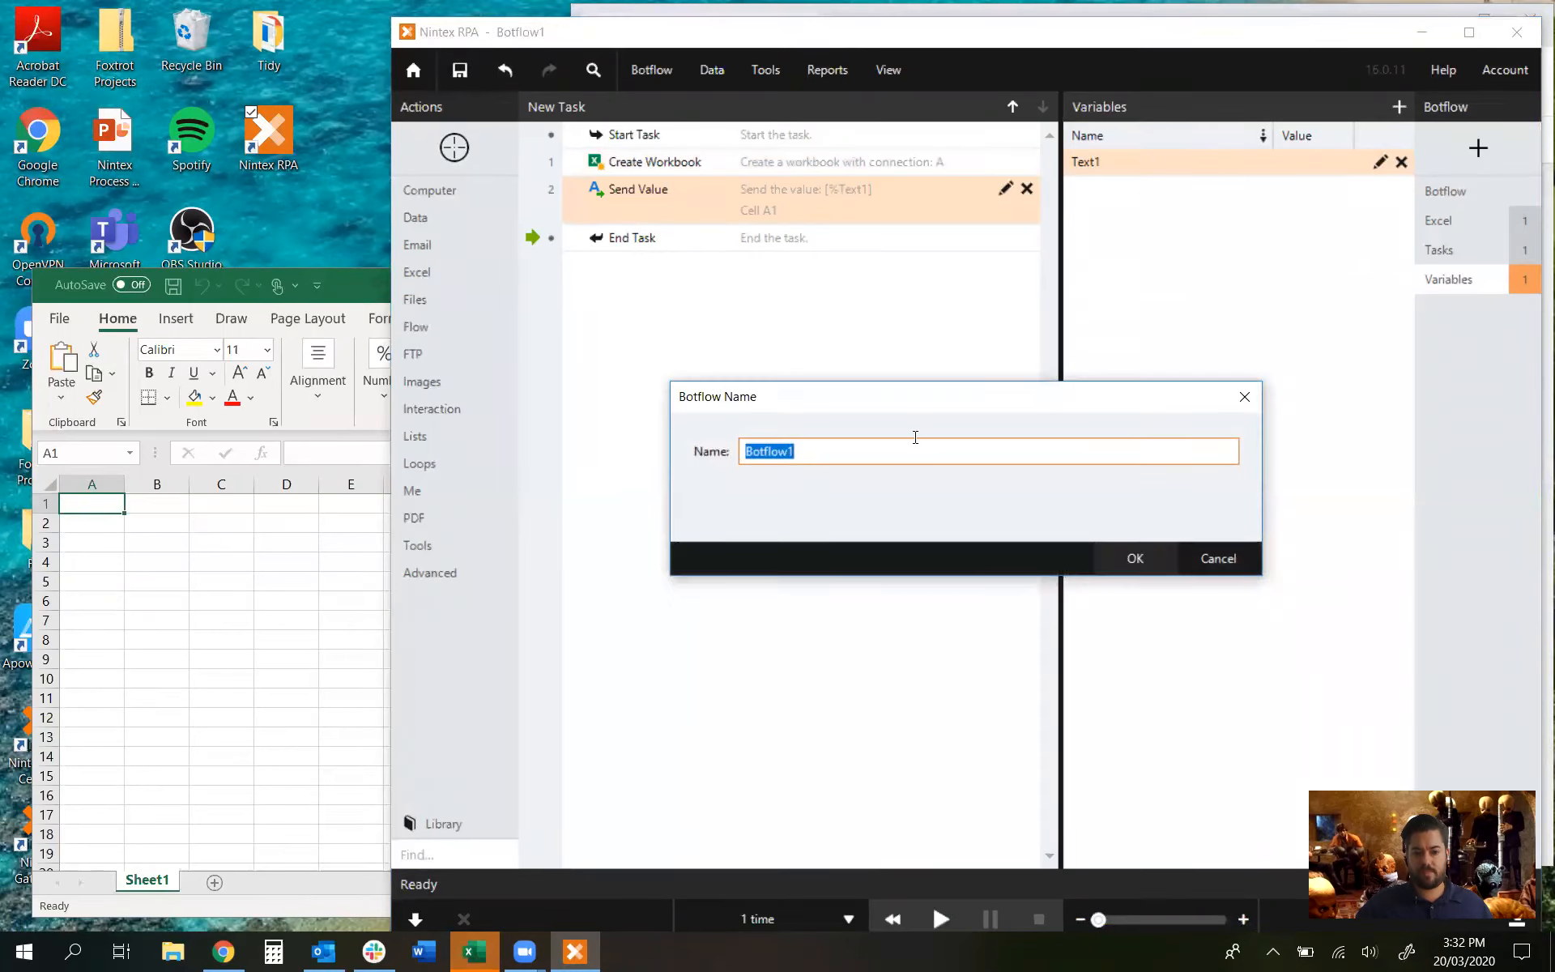
type("RPA ")
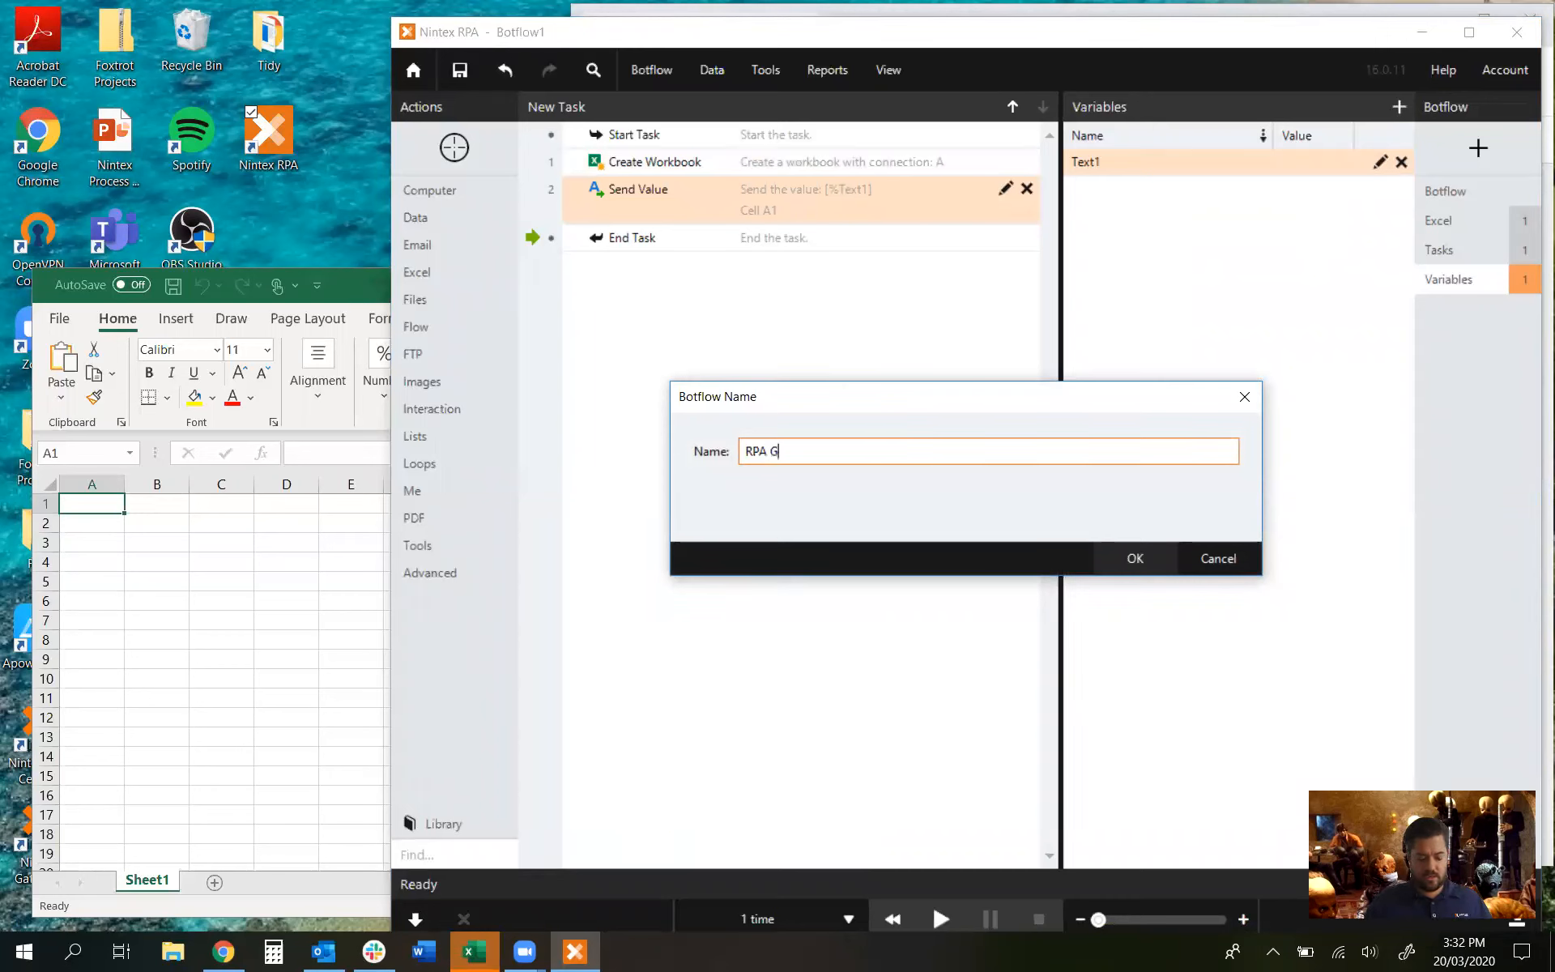
type("Gateway Demo")
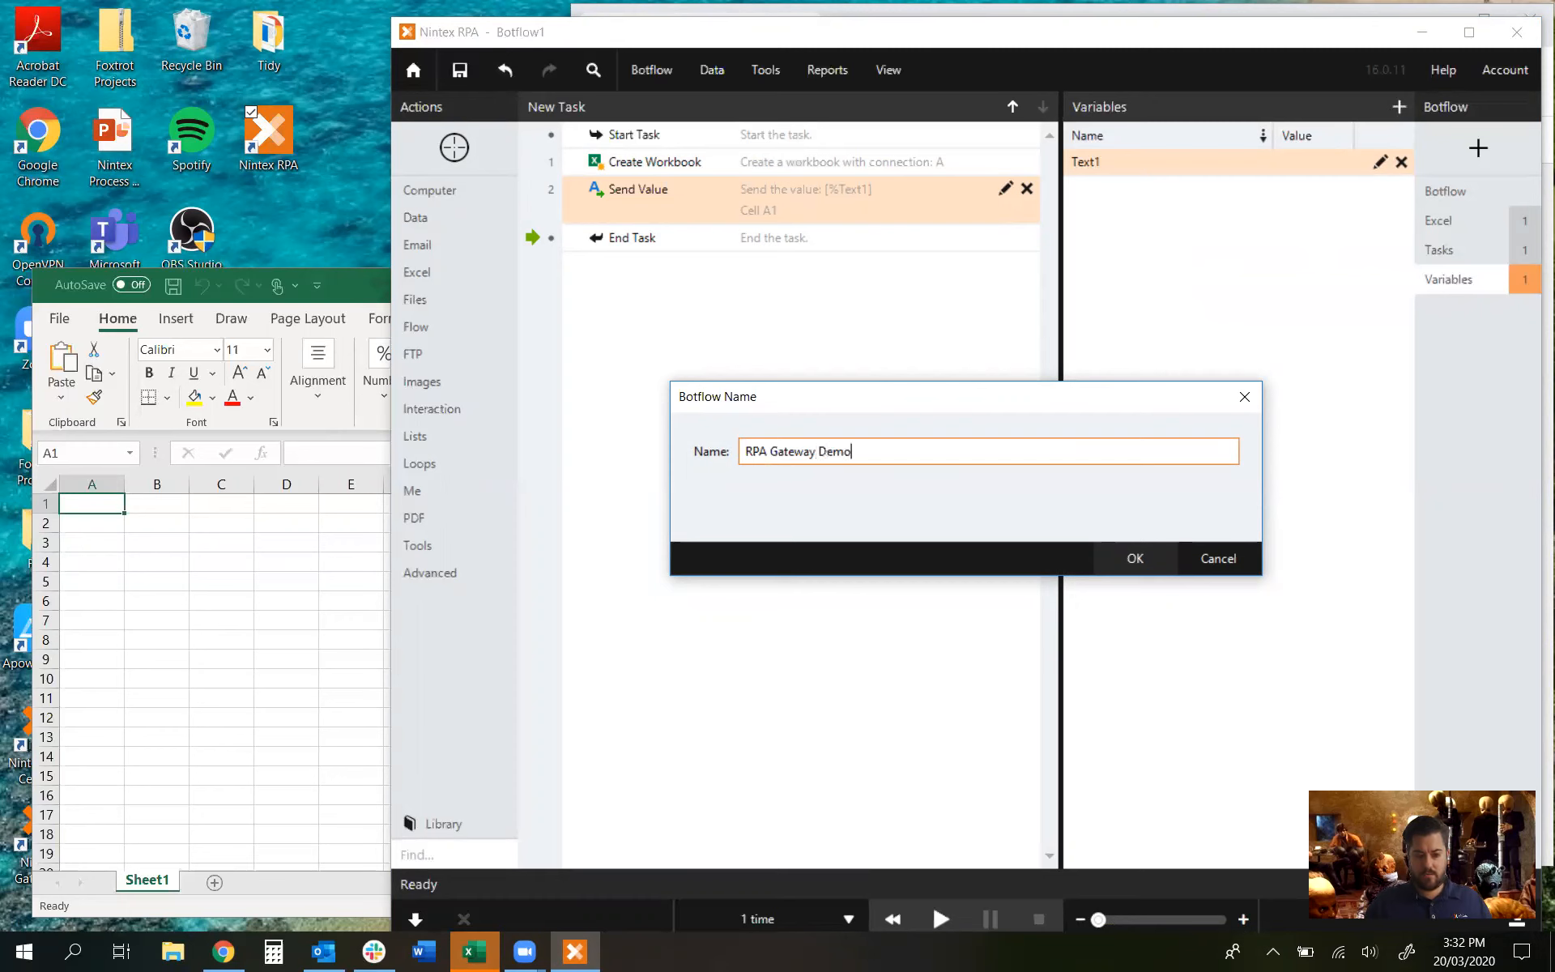
left_click(1130, 560)
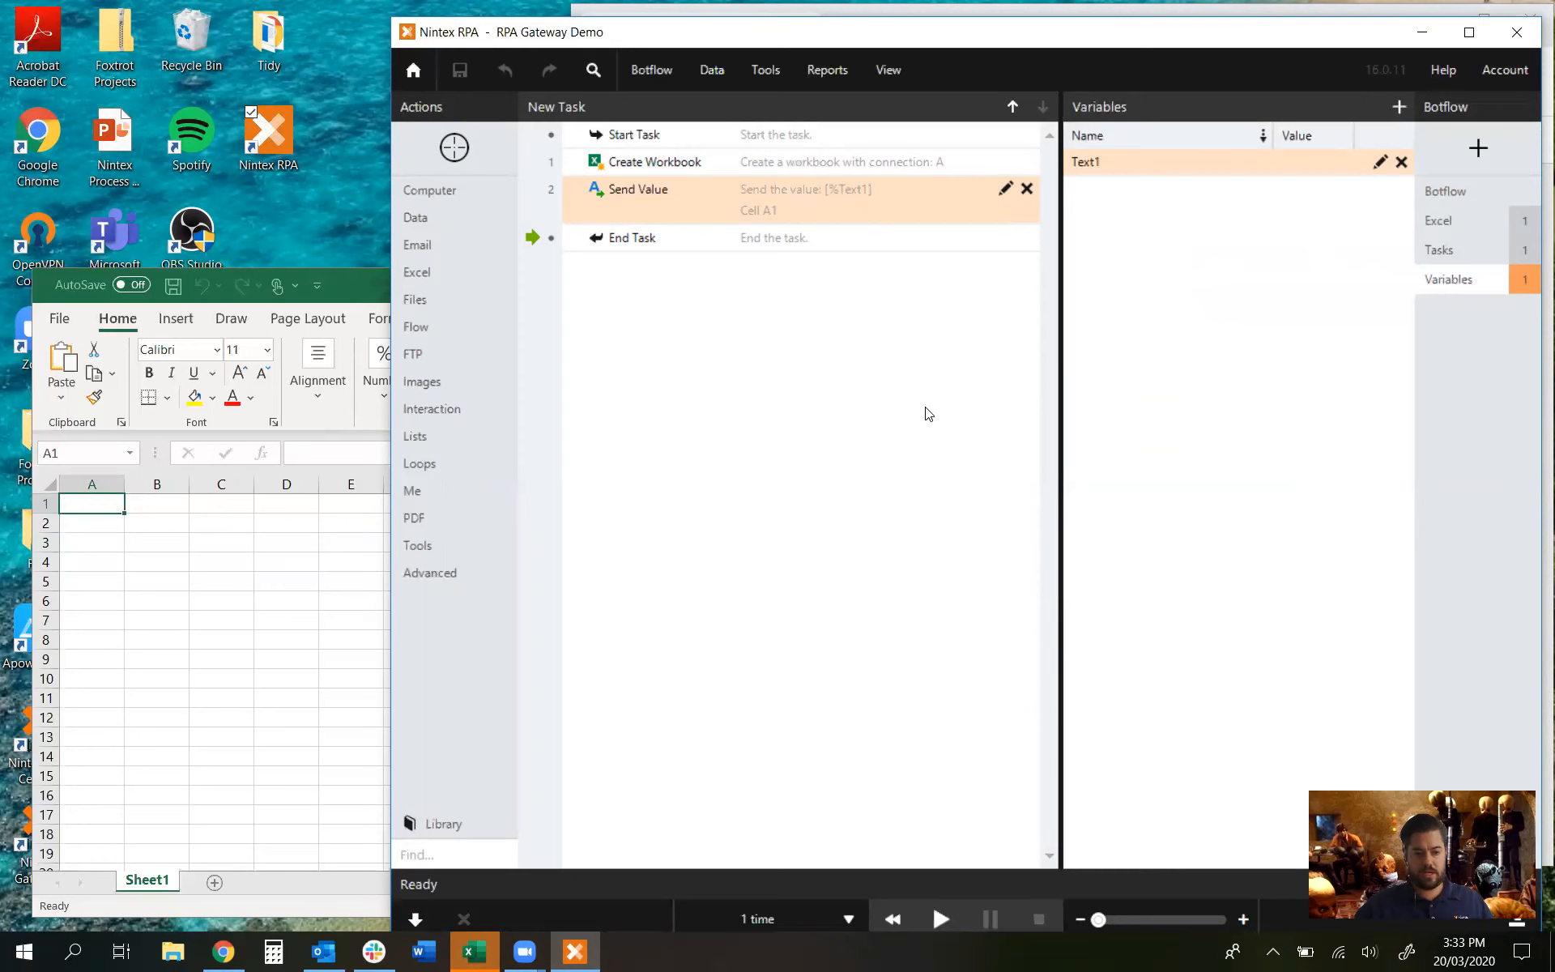
Step: Close the test Excel workbook without saving, quit Nintex RPA, and maximize RPA Central
left_click(361, 292)
left_click(858, 286)
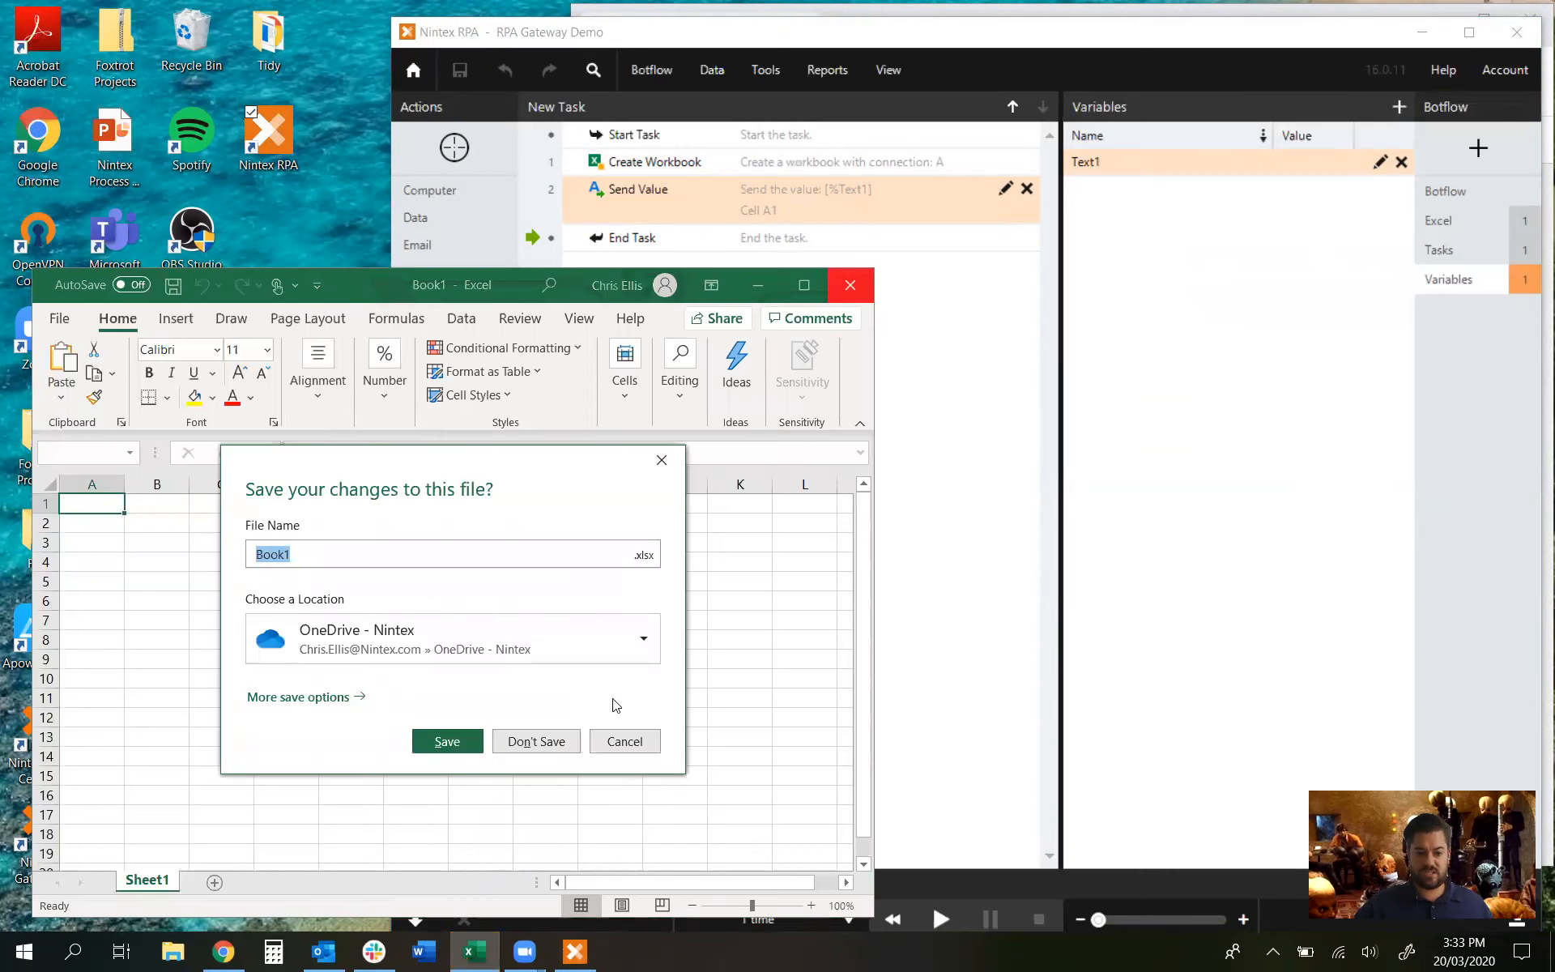
left_click(528, 742)
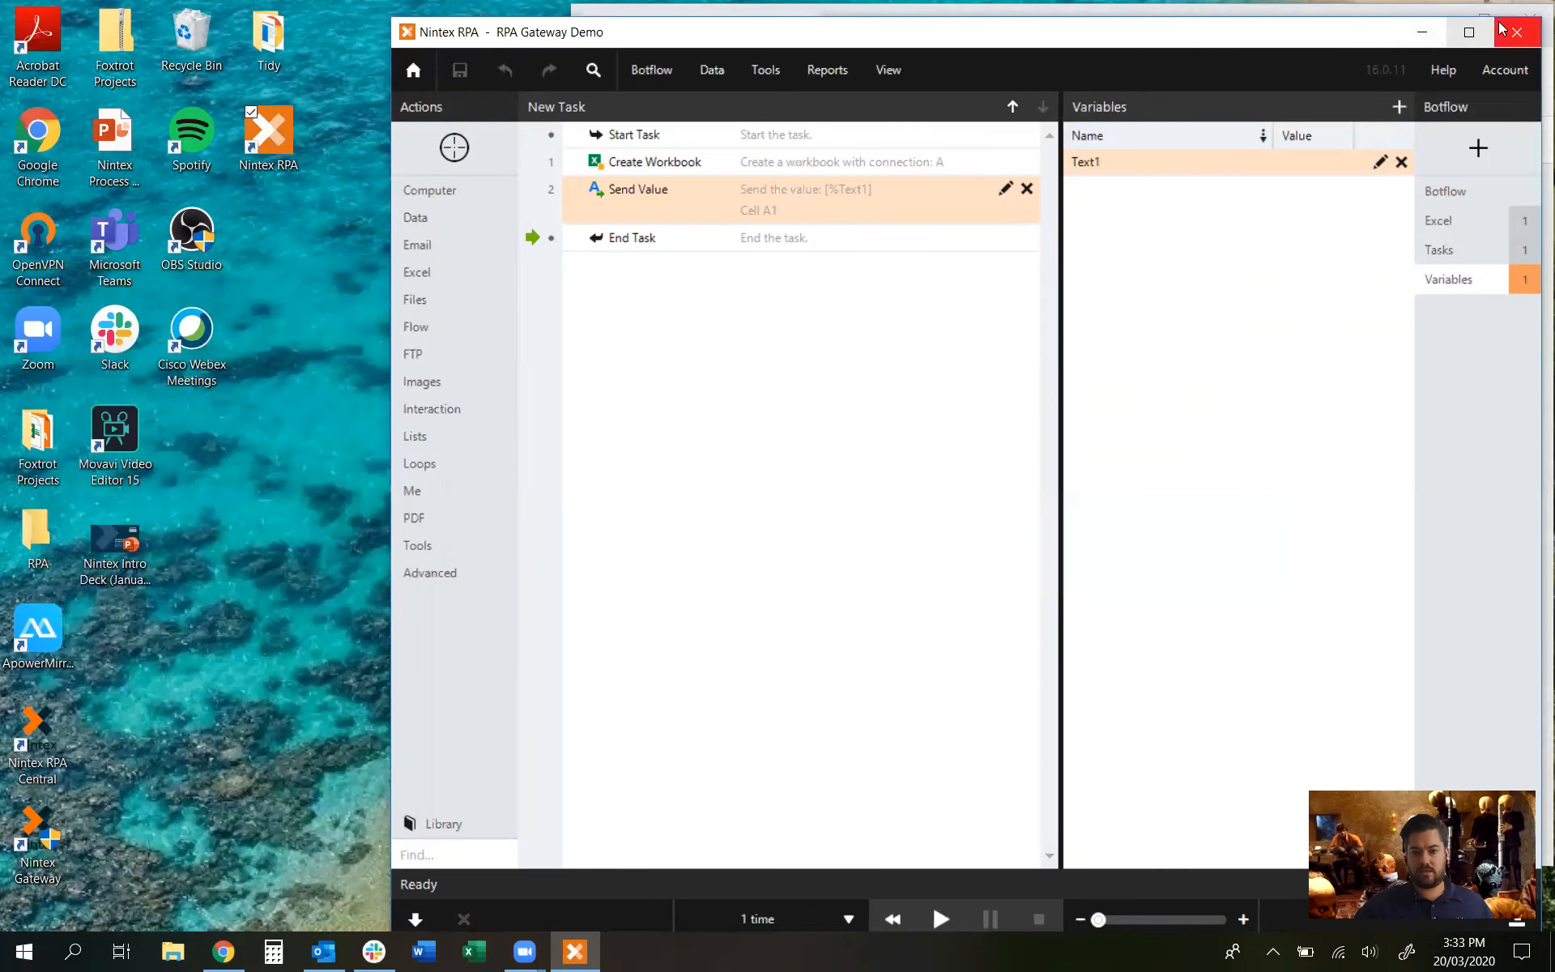
left_click(414, 72)
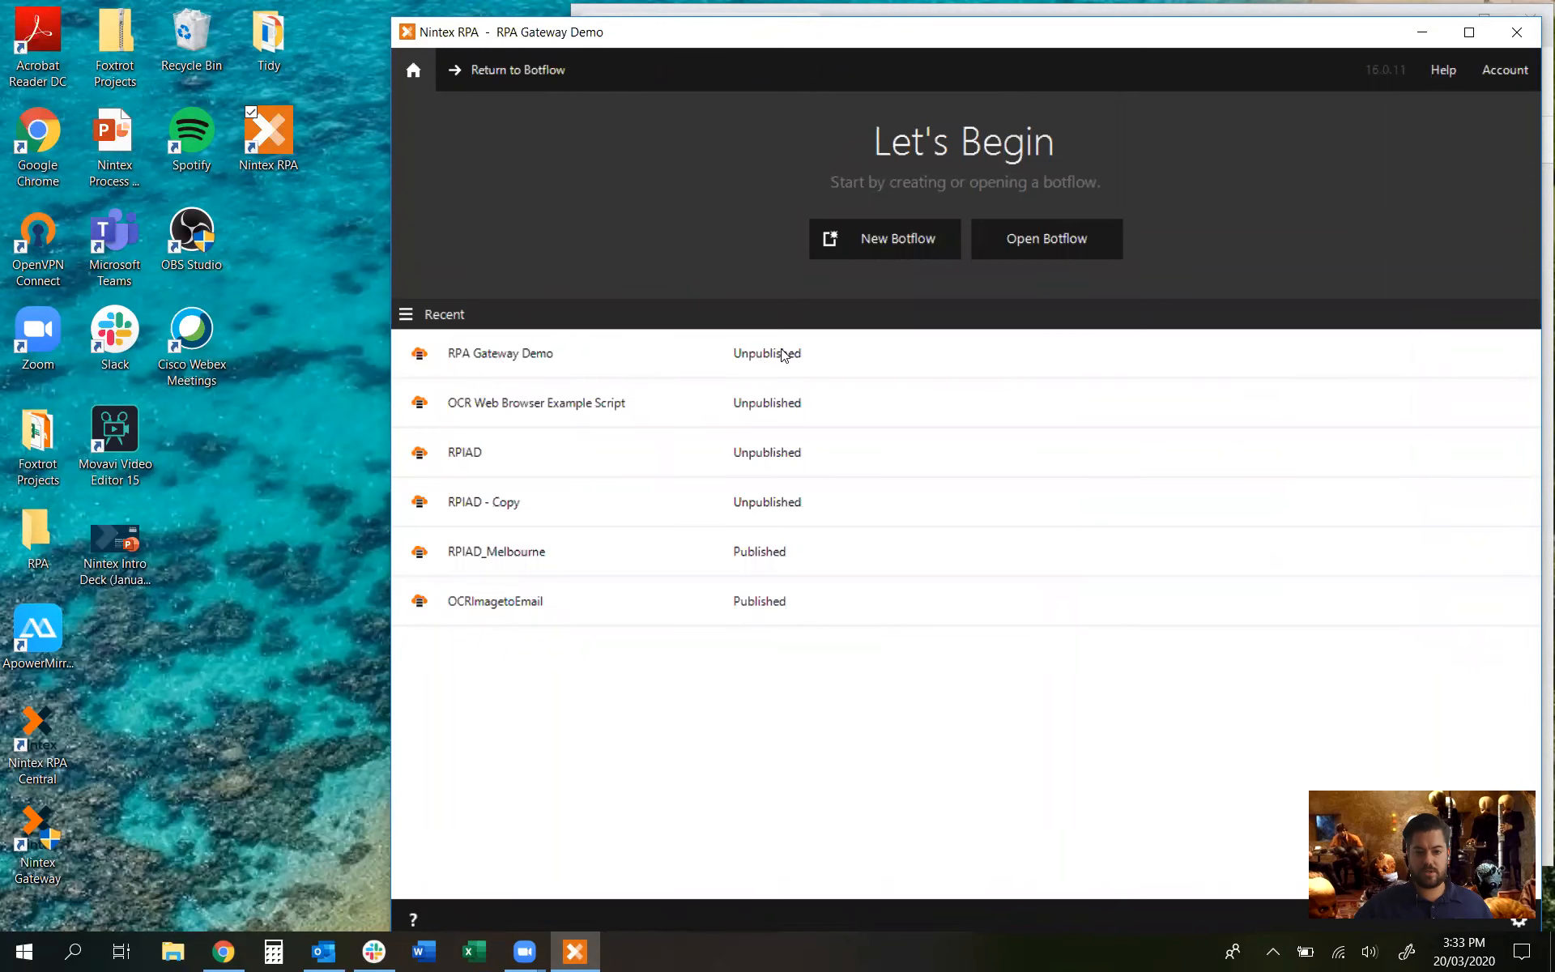
left_click(1516, 32)
double_click(1187, 32)
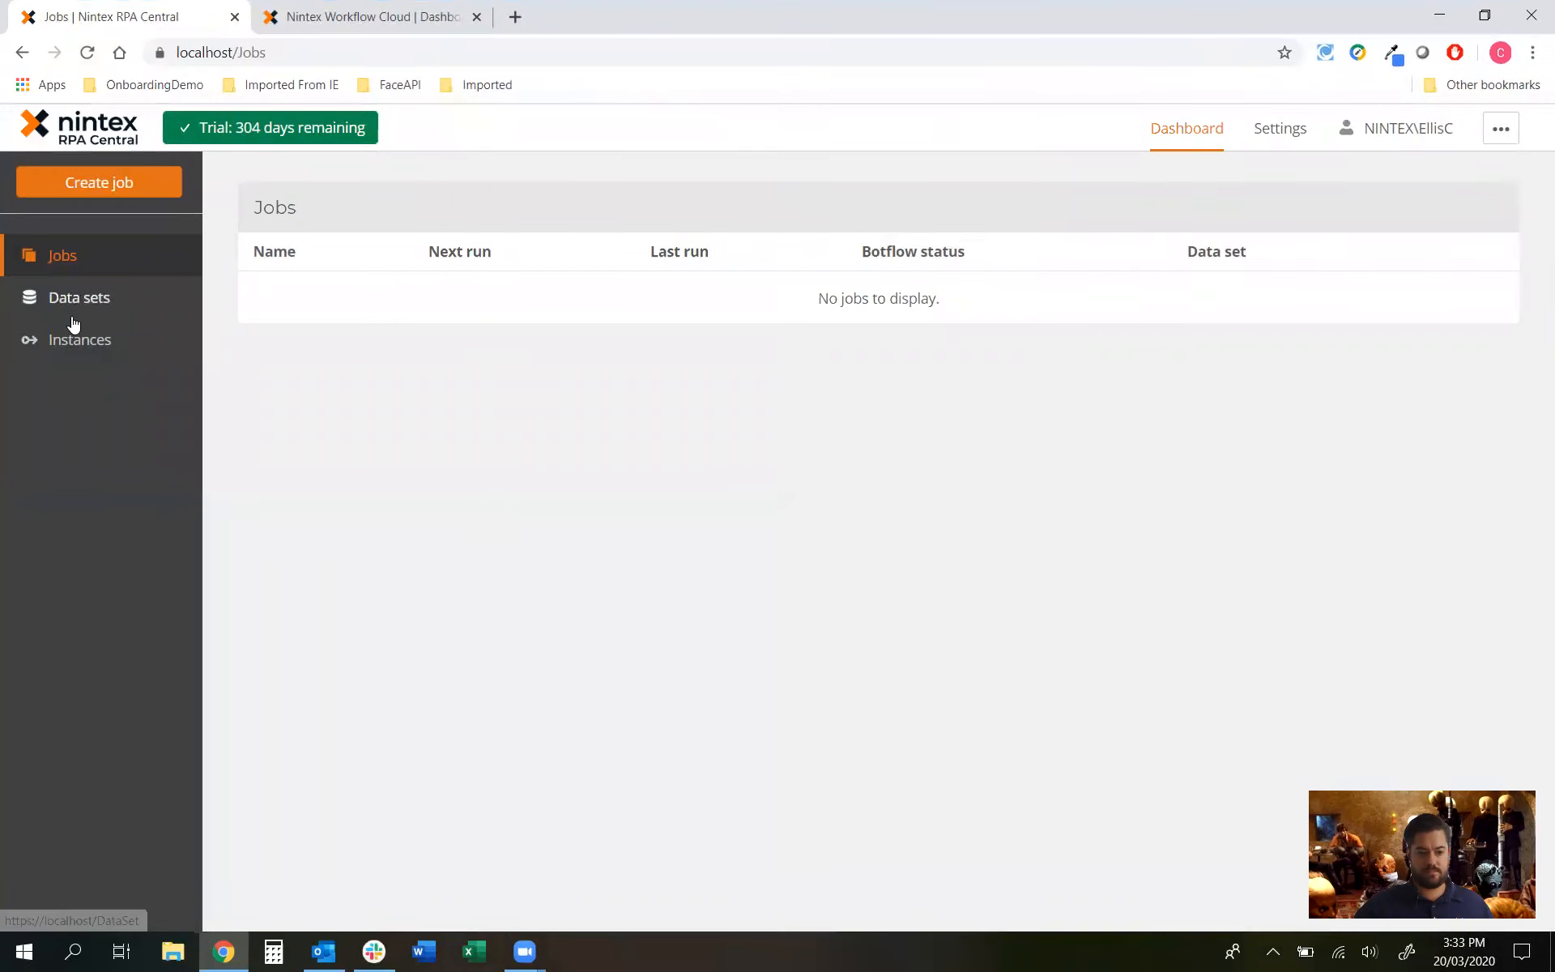
Step: Publish the RPA Gateway Demo draft from Settings > Botflows and return to the Jobs dashboard
left_click(1280, 129)
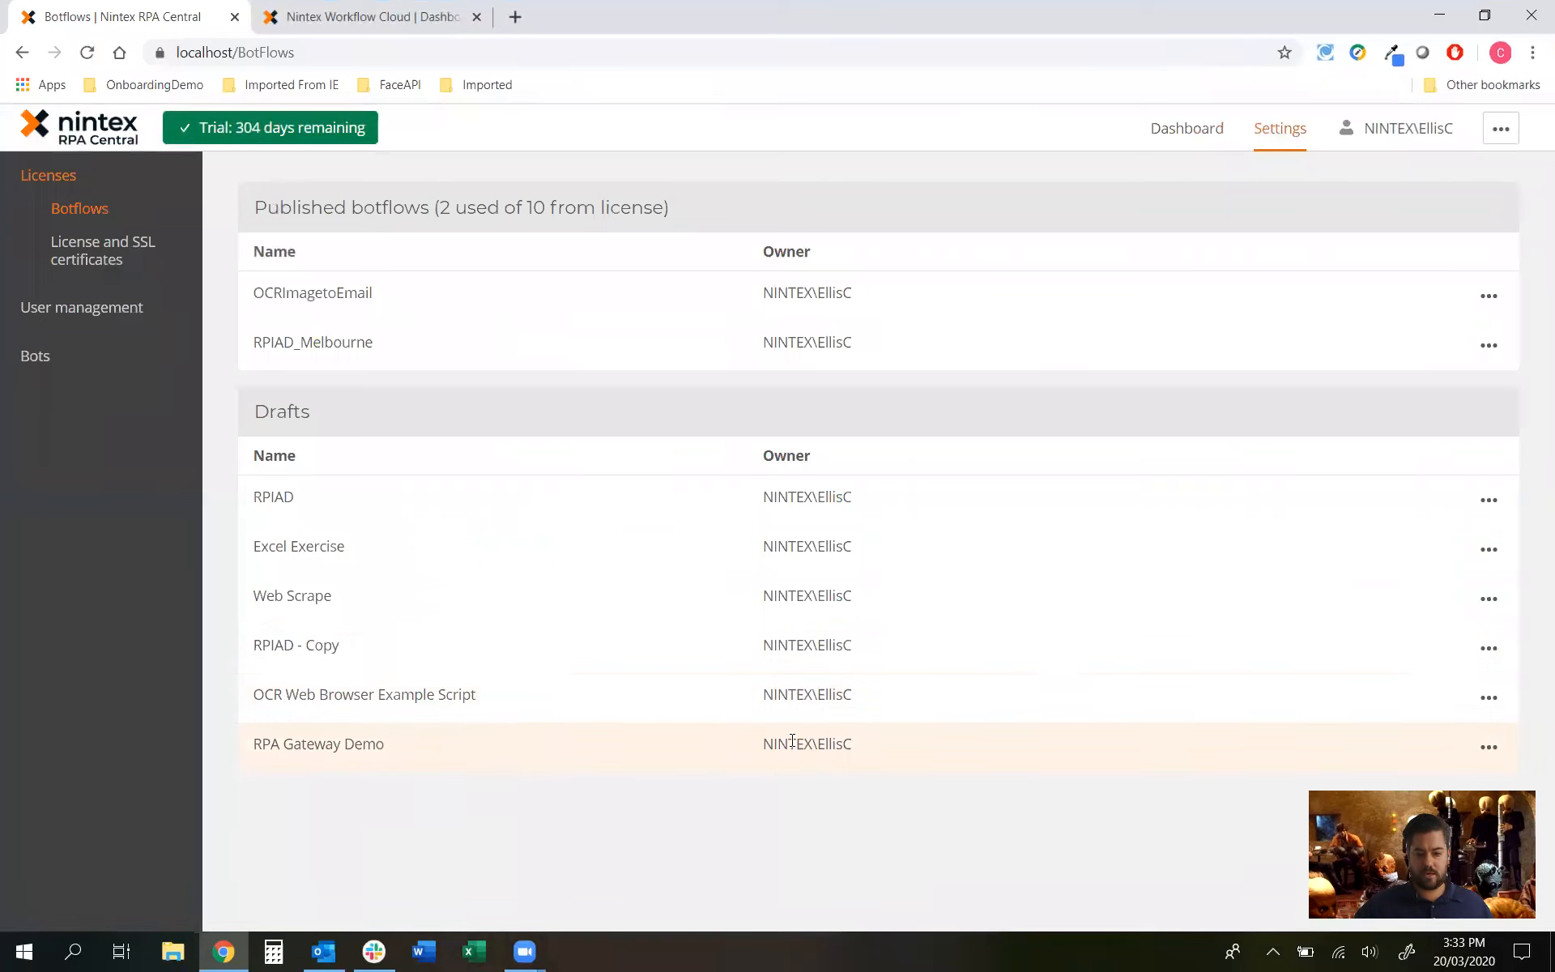
left_click(1489, 747)
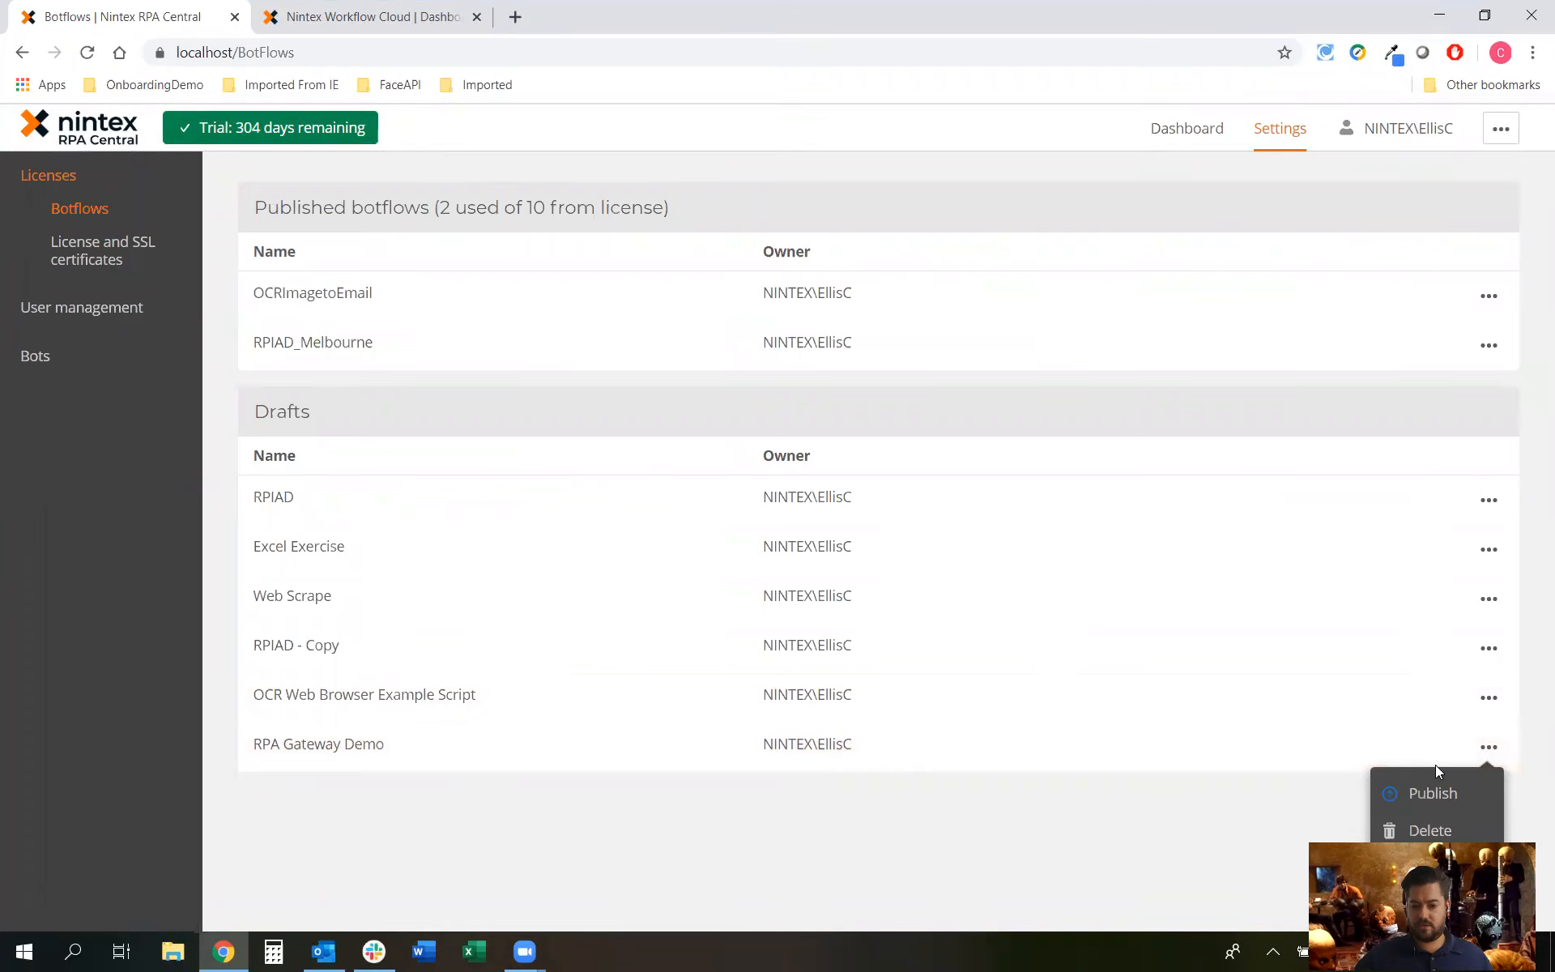
left_click(1429, 791)
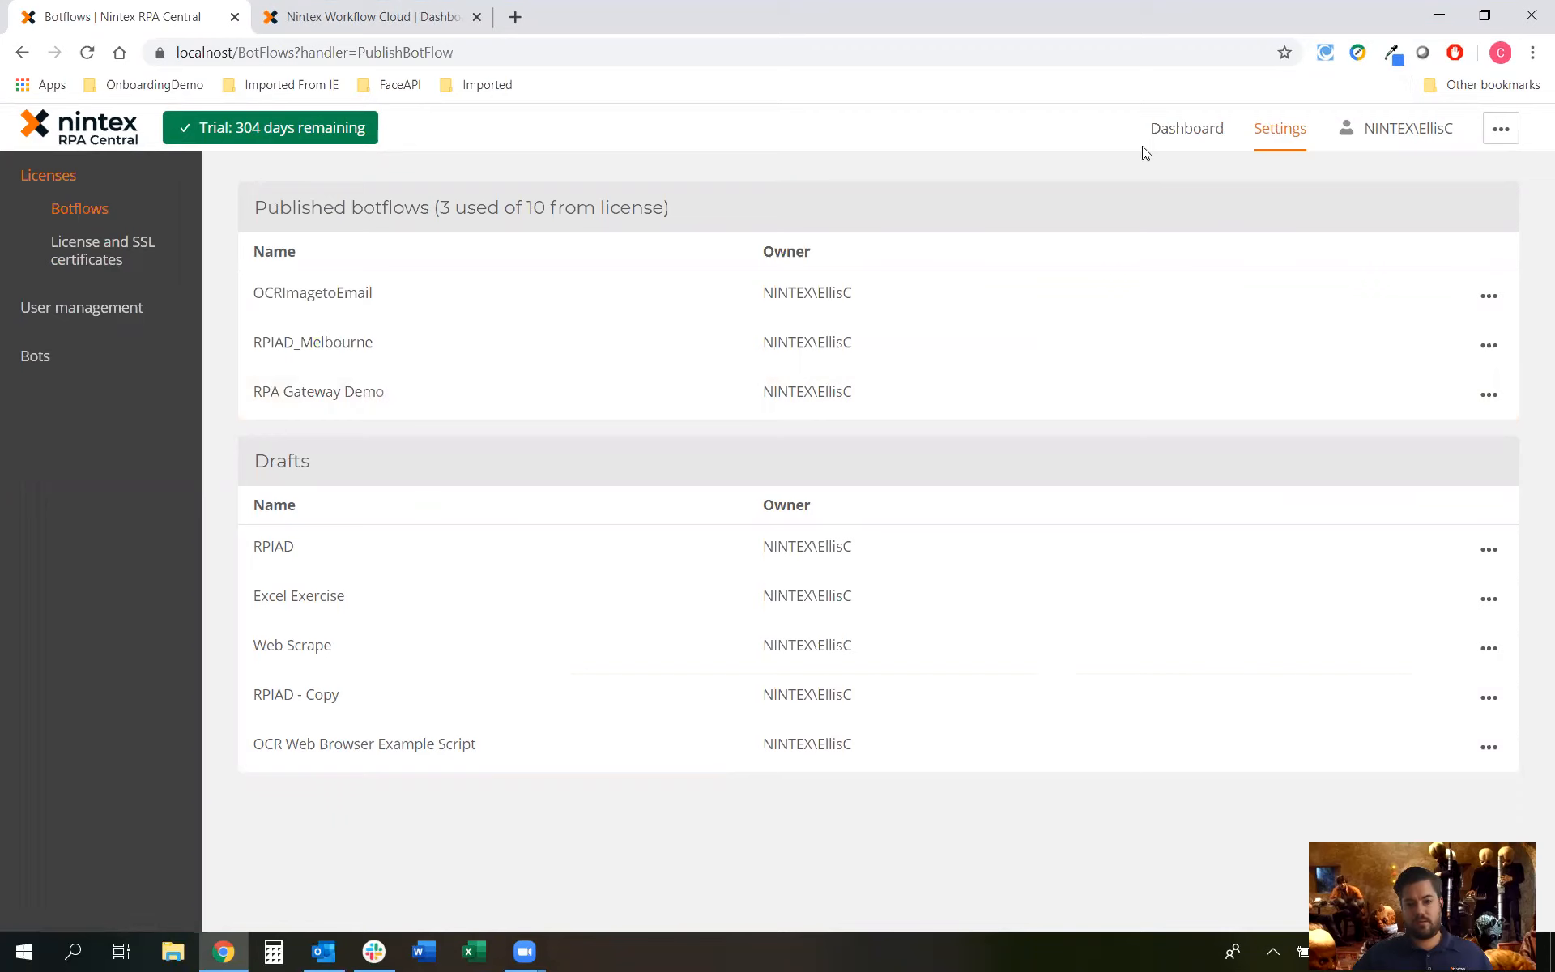
left_click(1192, 132)
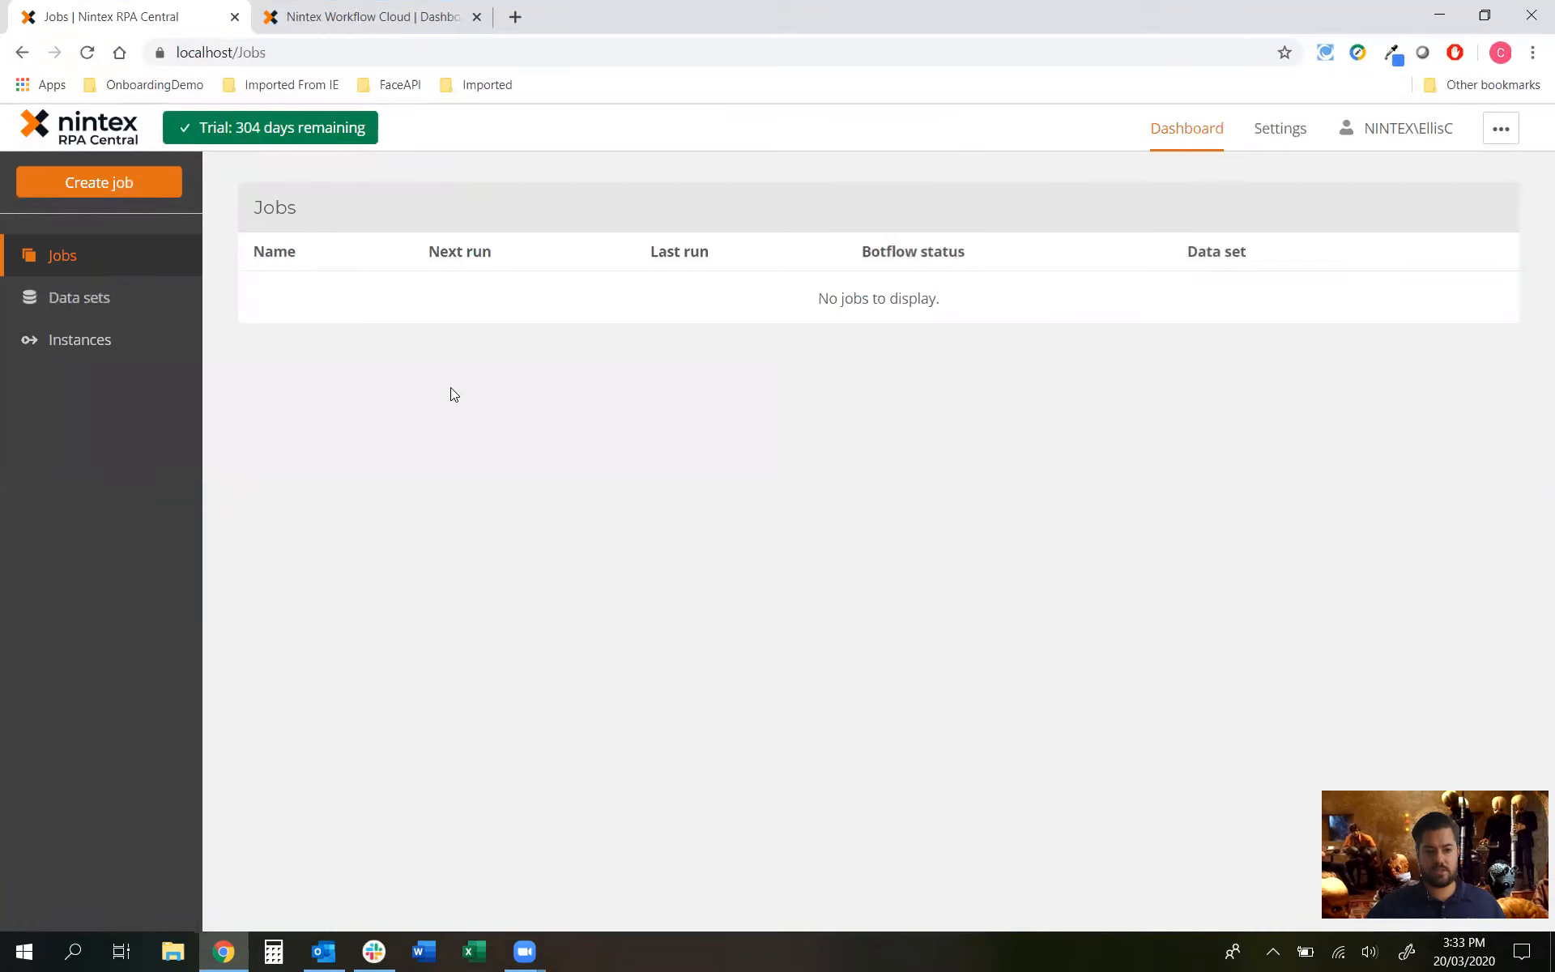
Step: Create 'Gateway Demo Job' running the RPA Gateway Demo botflow on the user's own bot
left_click(56, 181)
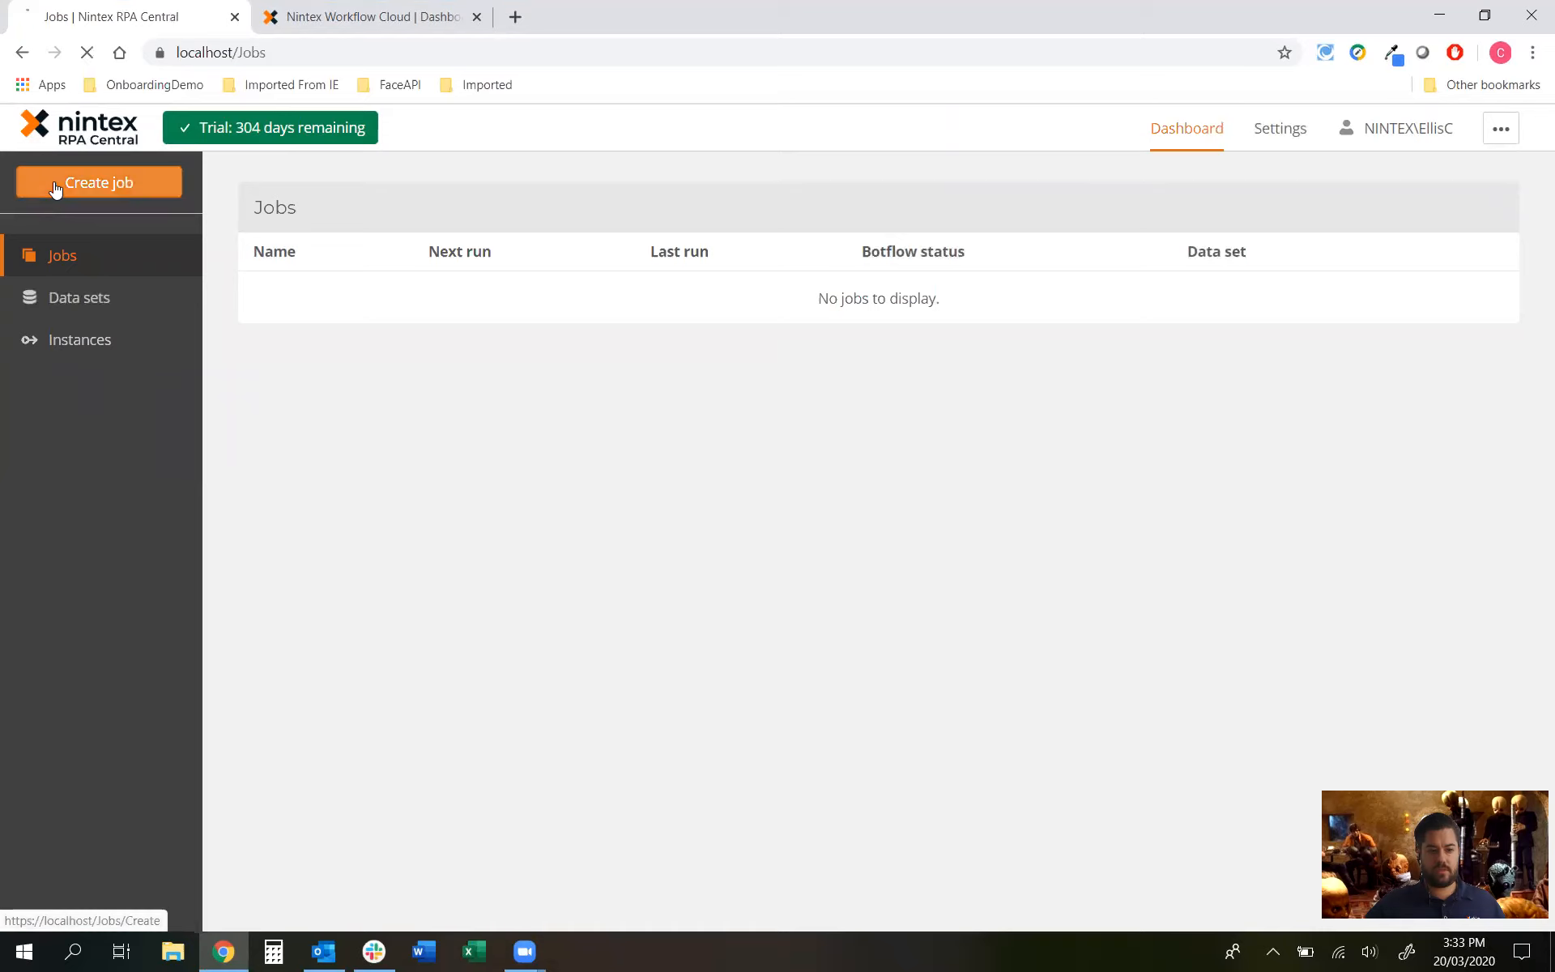
left_click(370, 281)
type("Gateway Demo Job")
left_click(359, 357)
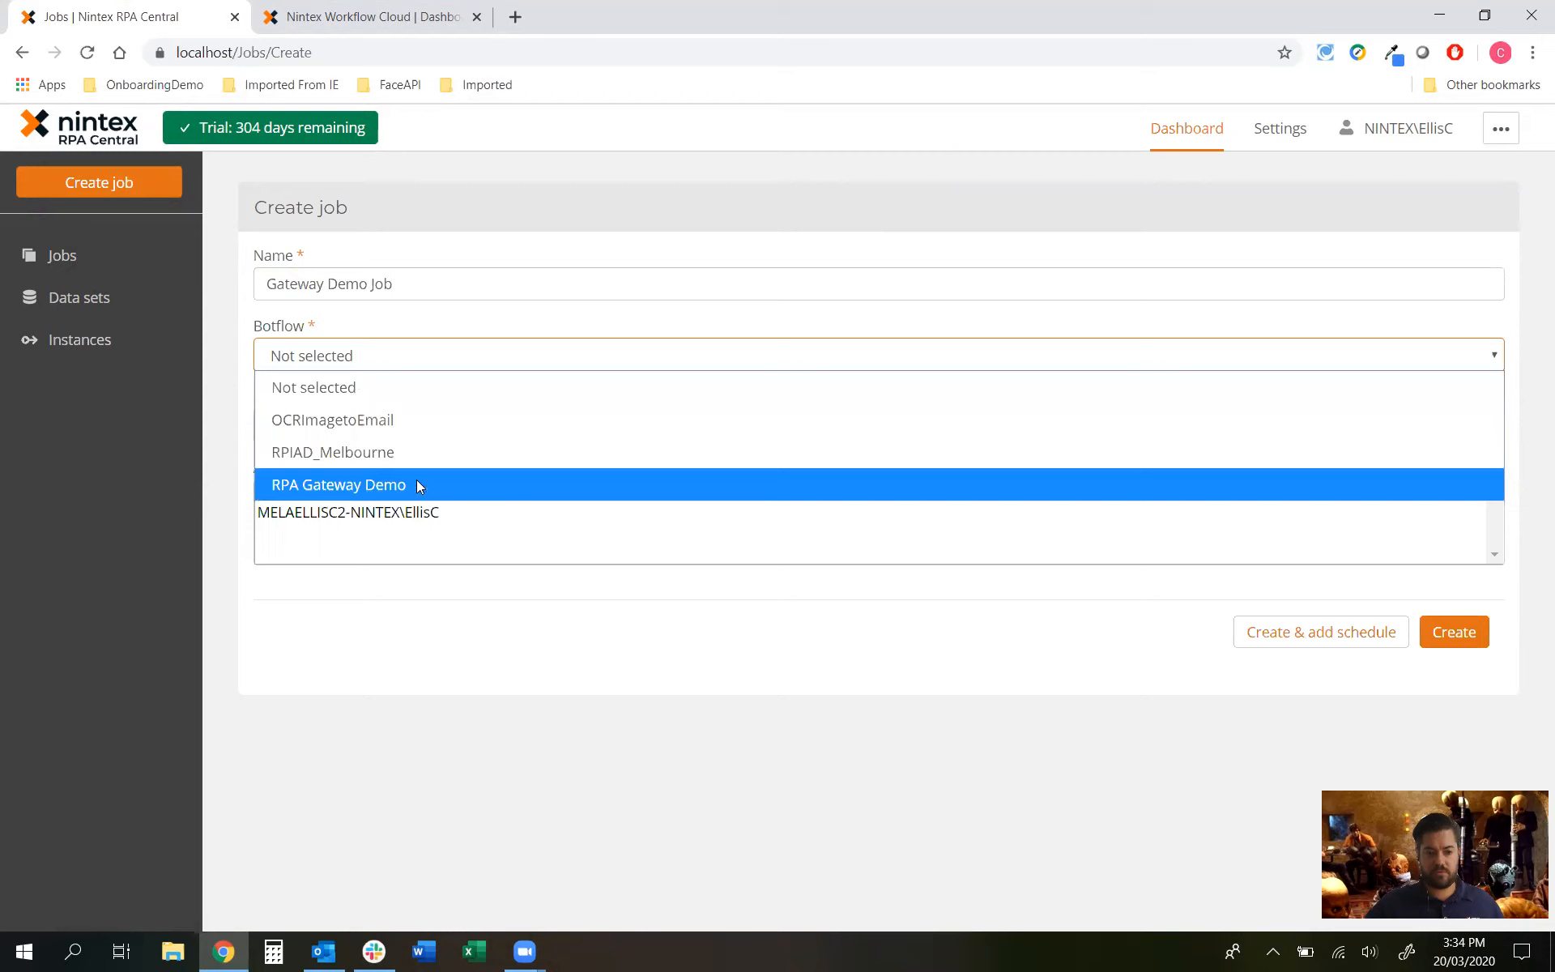
left_click(379, 485)
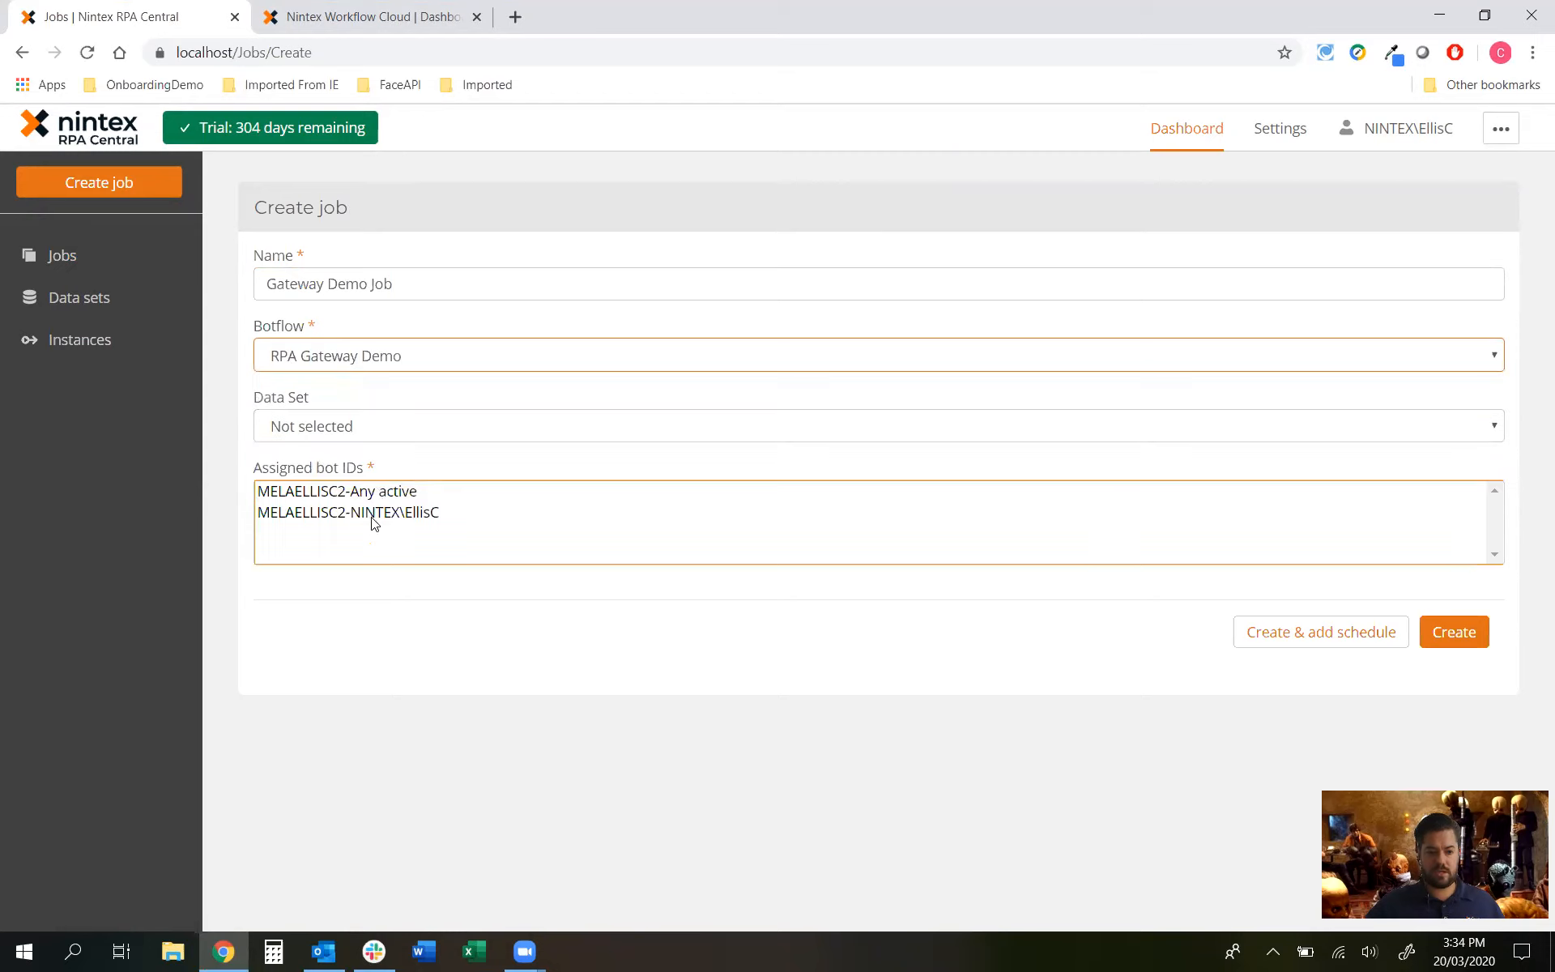
left_click(382, 510)
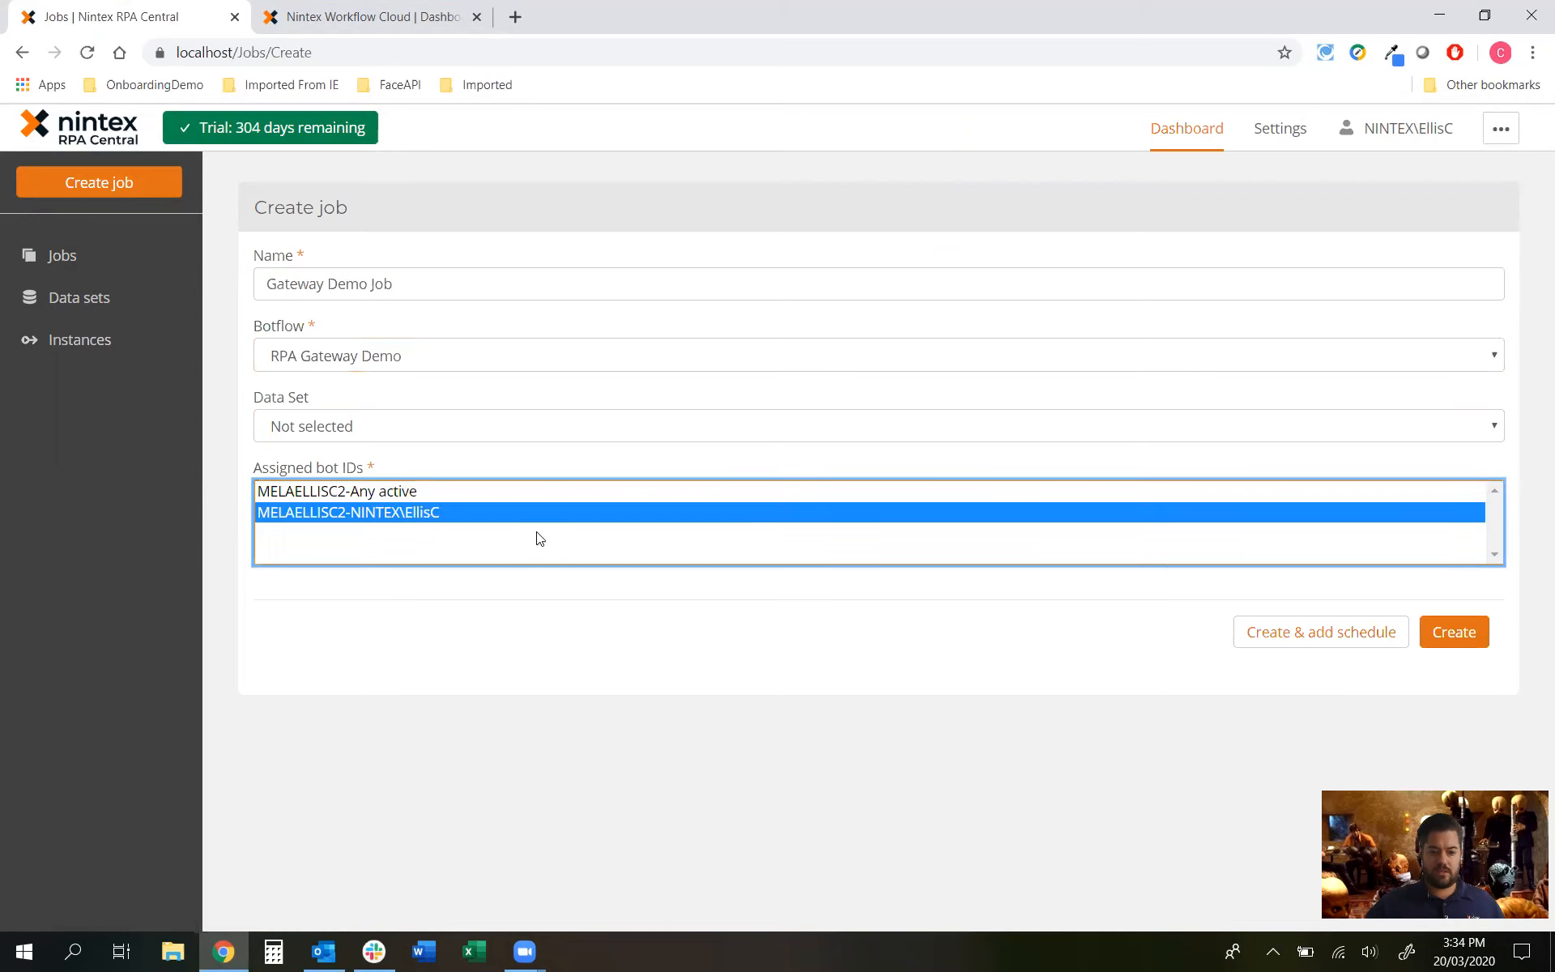
left_click(1454, 631)
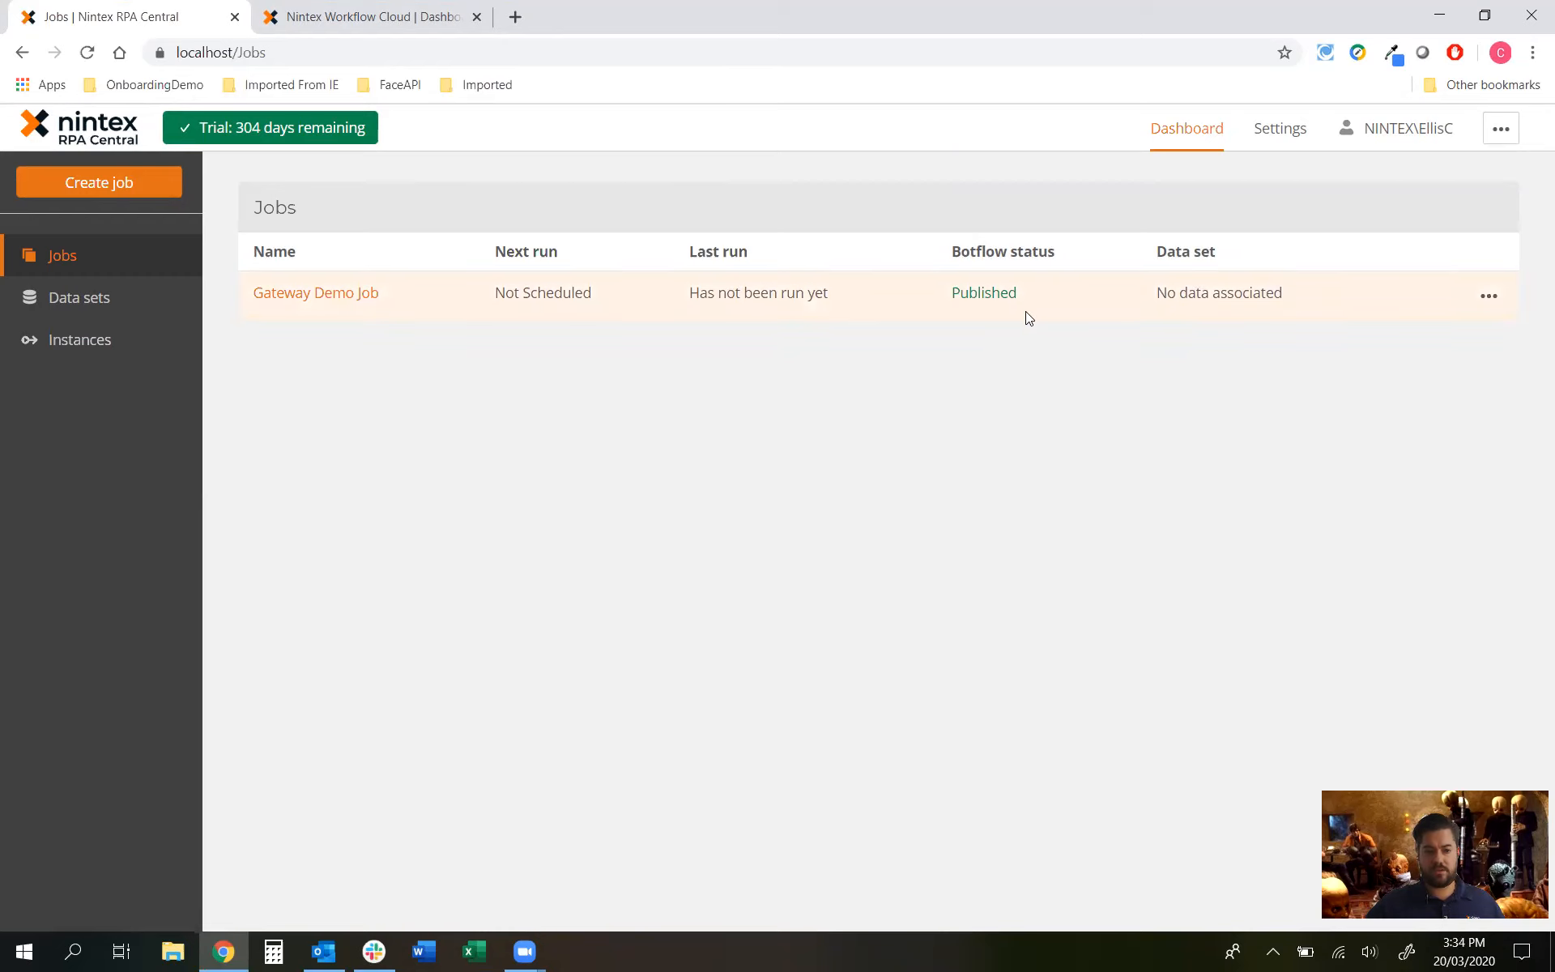
left_click(382, 15)
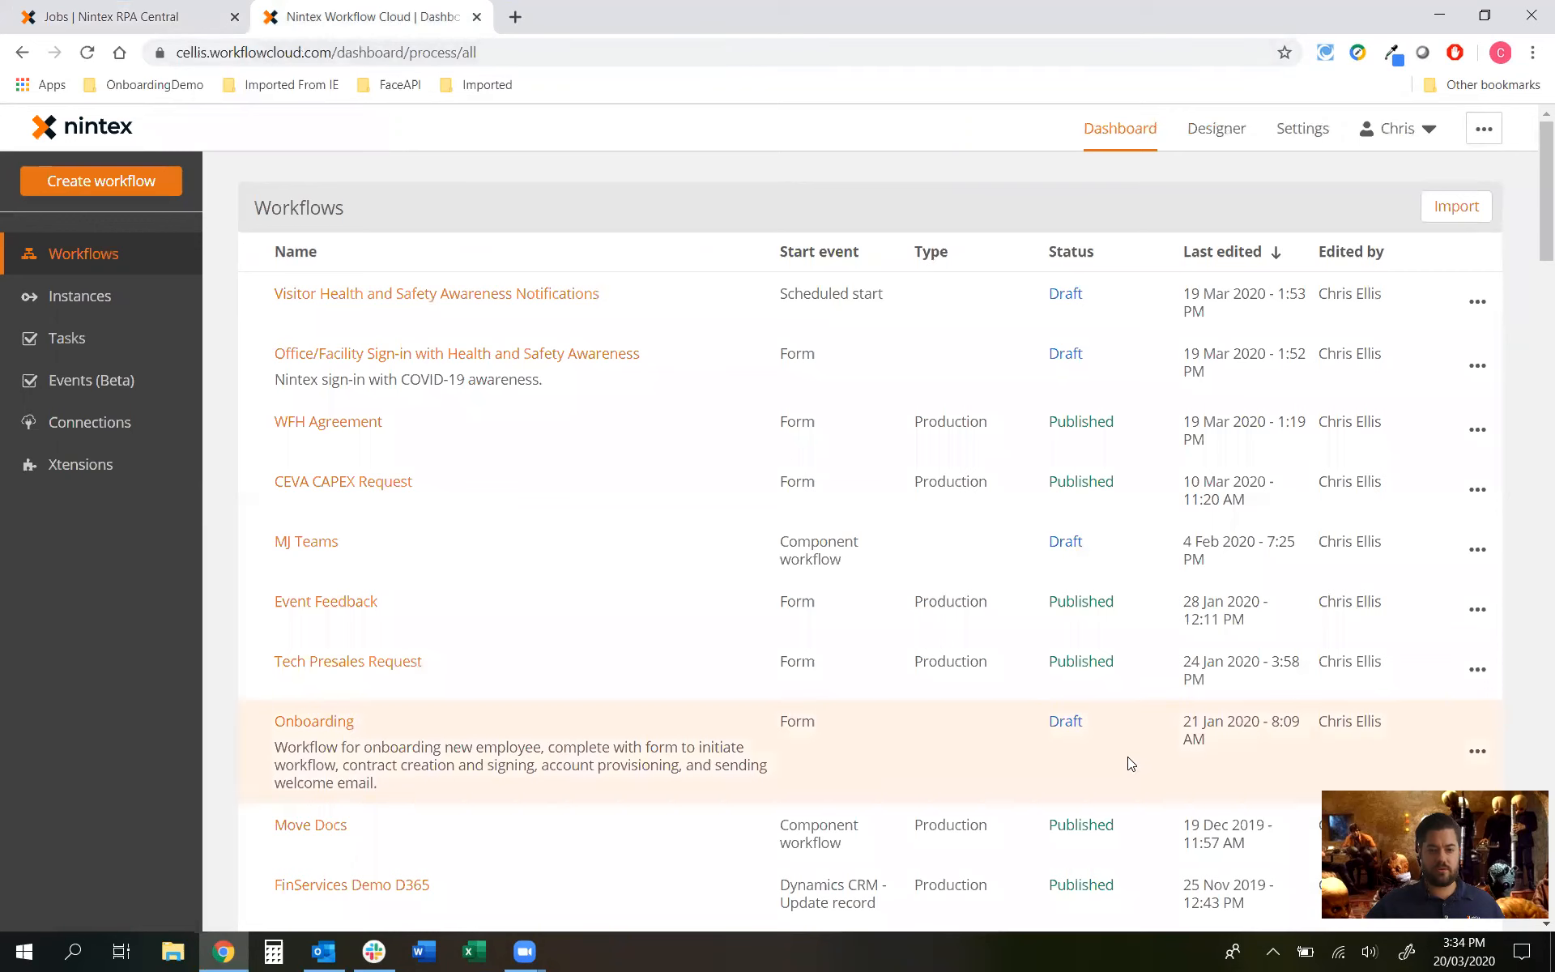
Step: Add a new connection in Workflow Cloud using the Nintex RPA connector
left_click(69, 438)
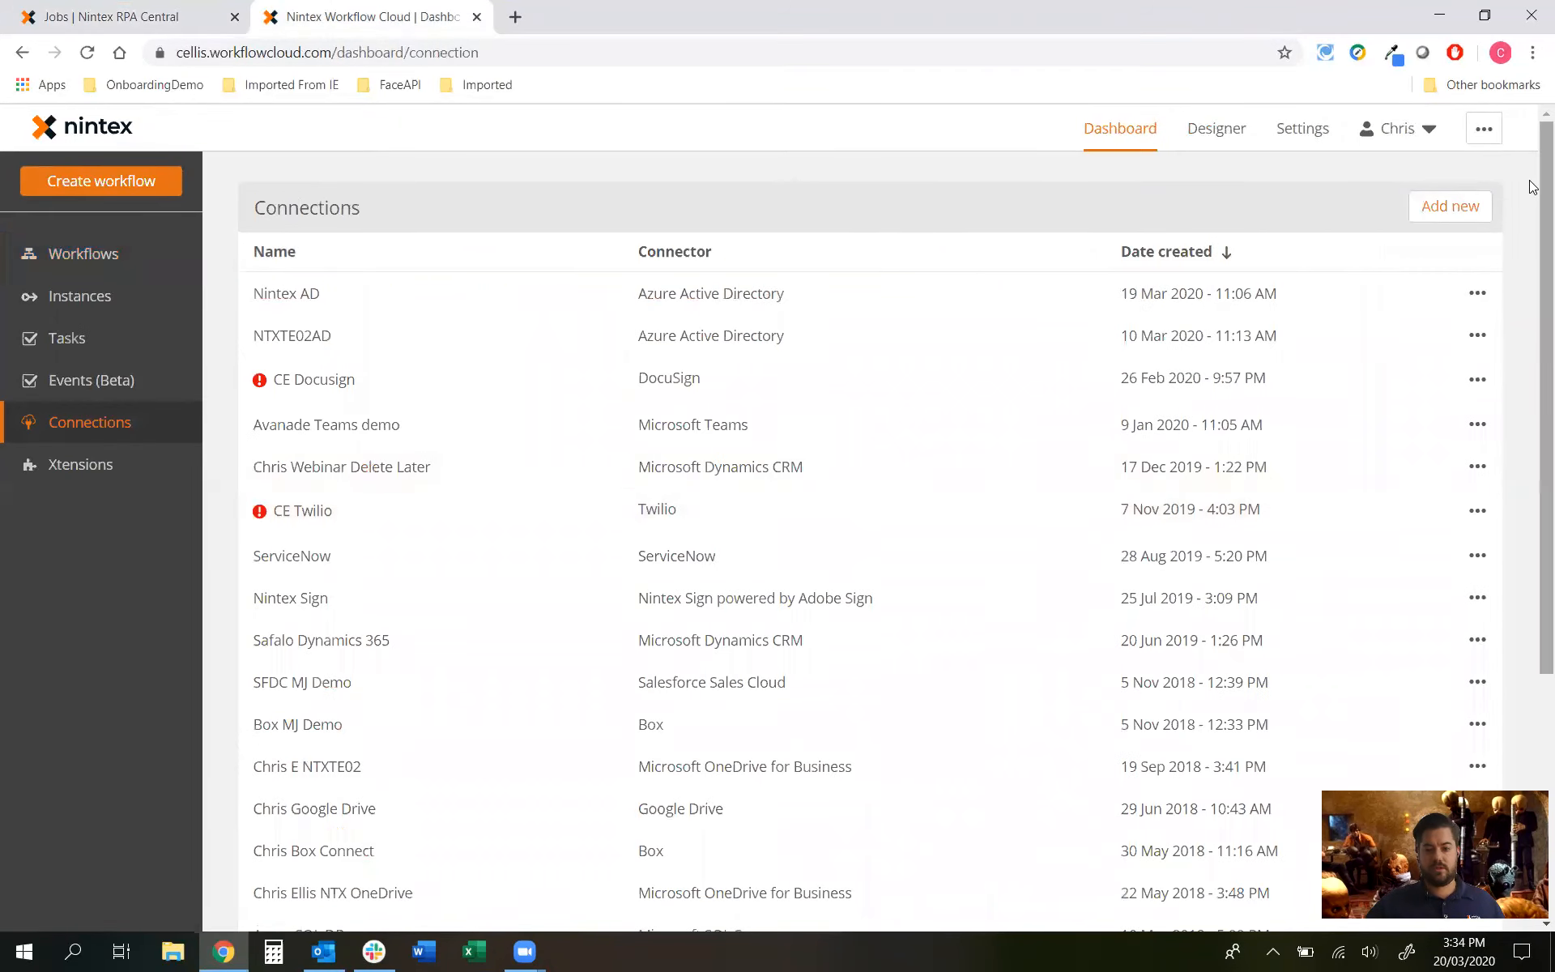
left_click(1449, 207)
left_click(544, 324)
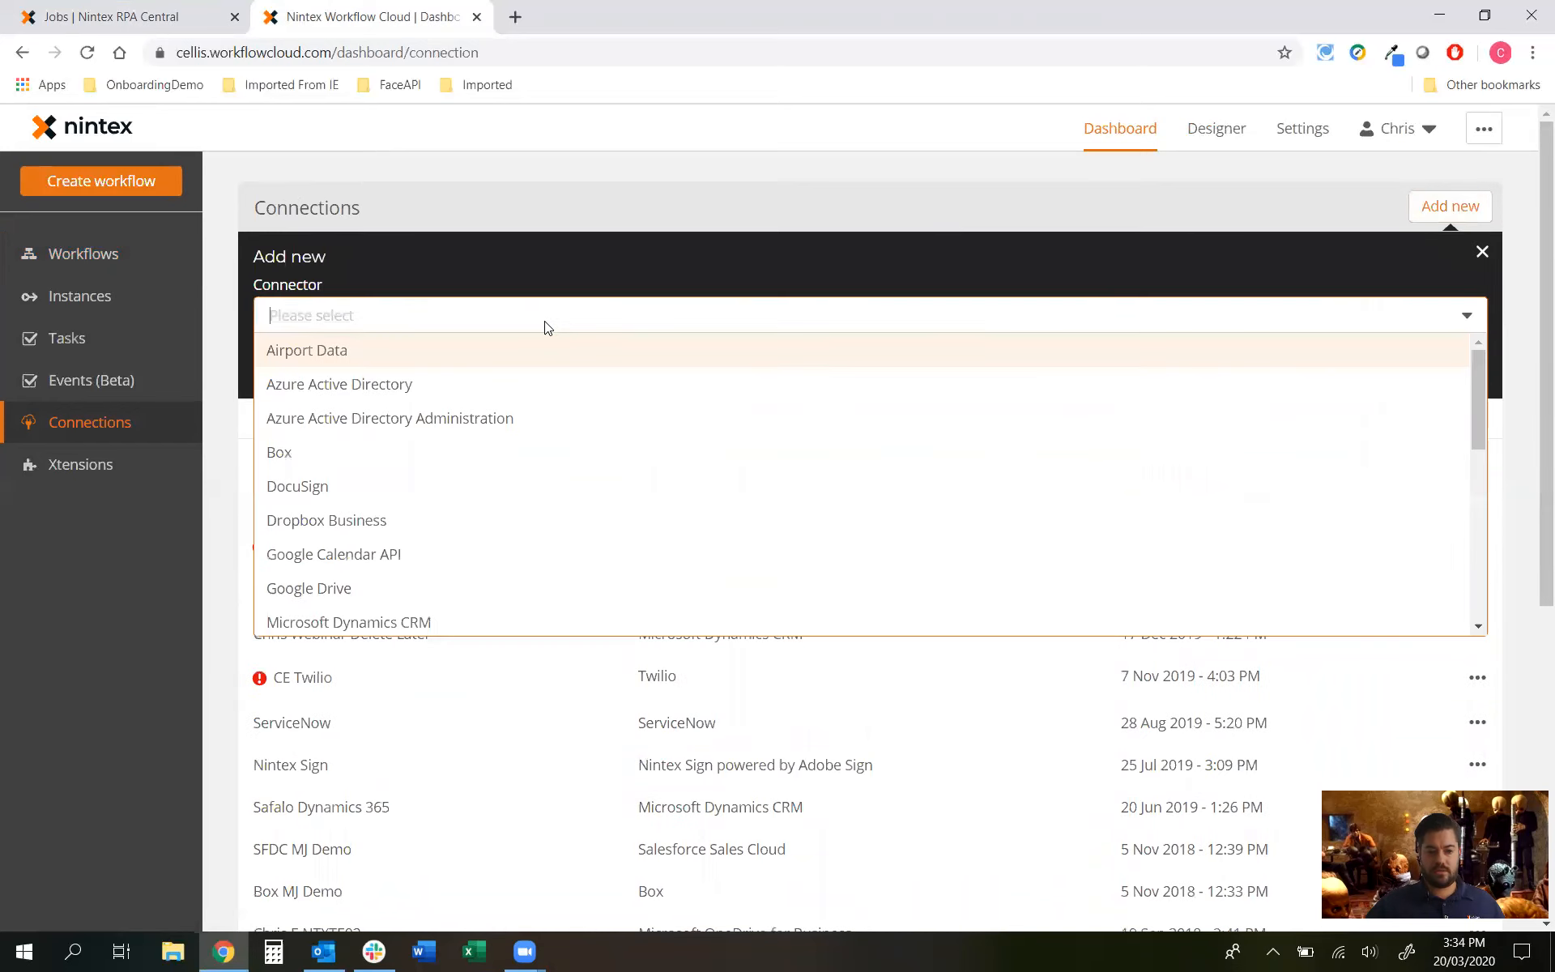
scroll(454, 413, "down", 4)
left_click(343, 487)
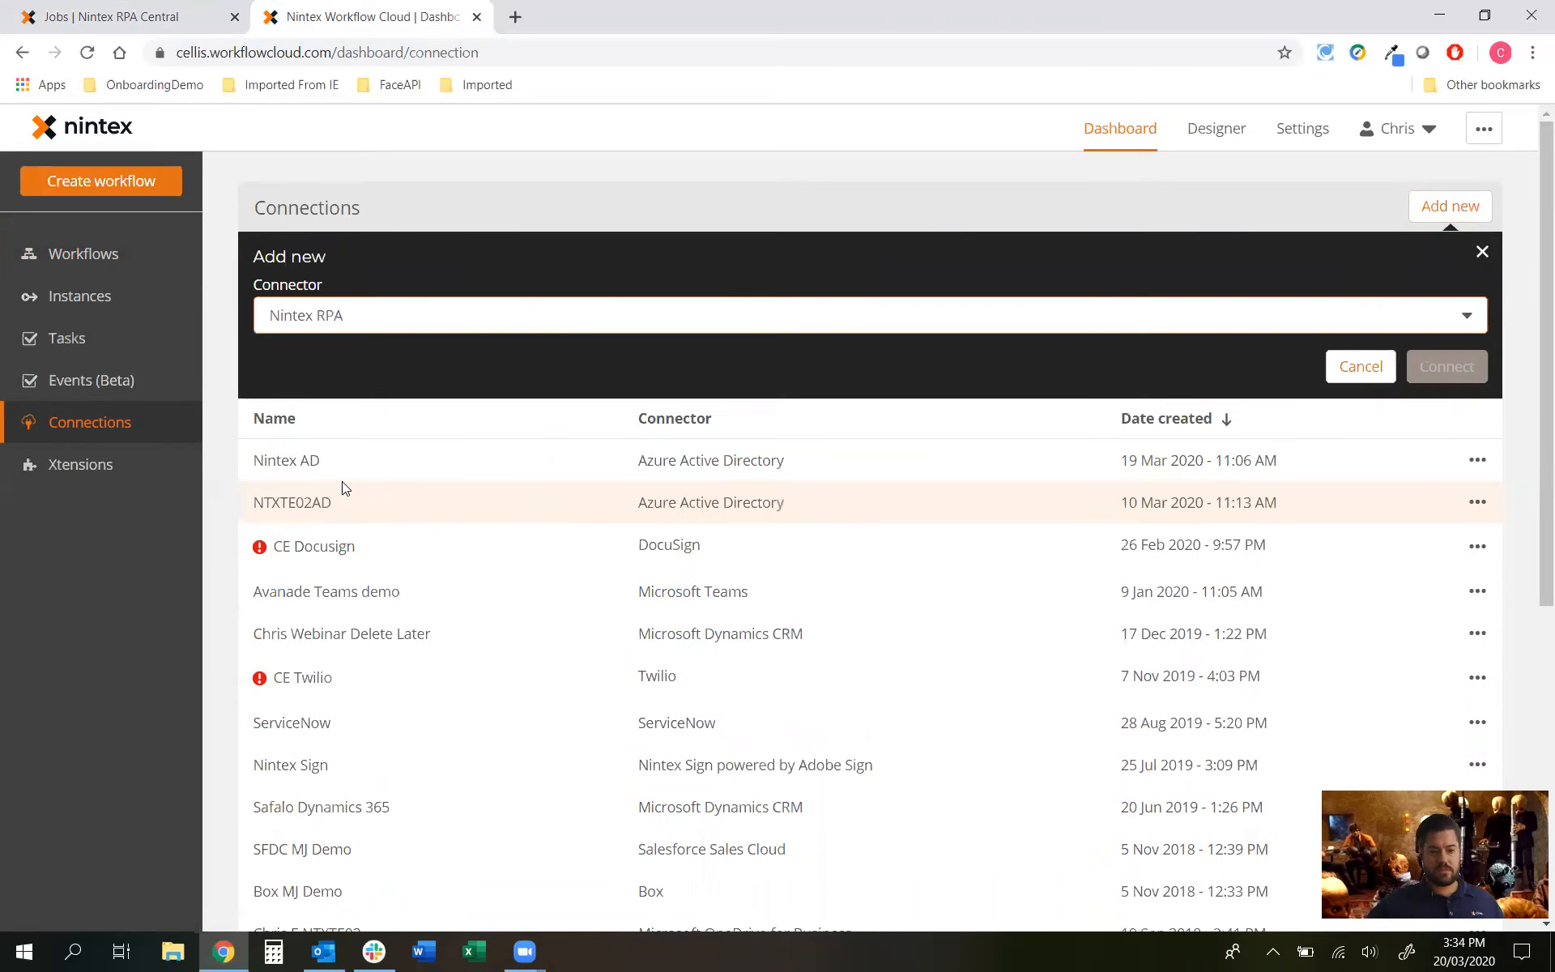
left_click(1437, 367)
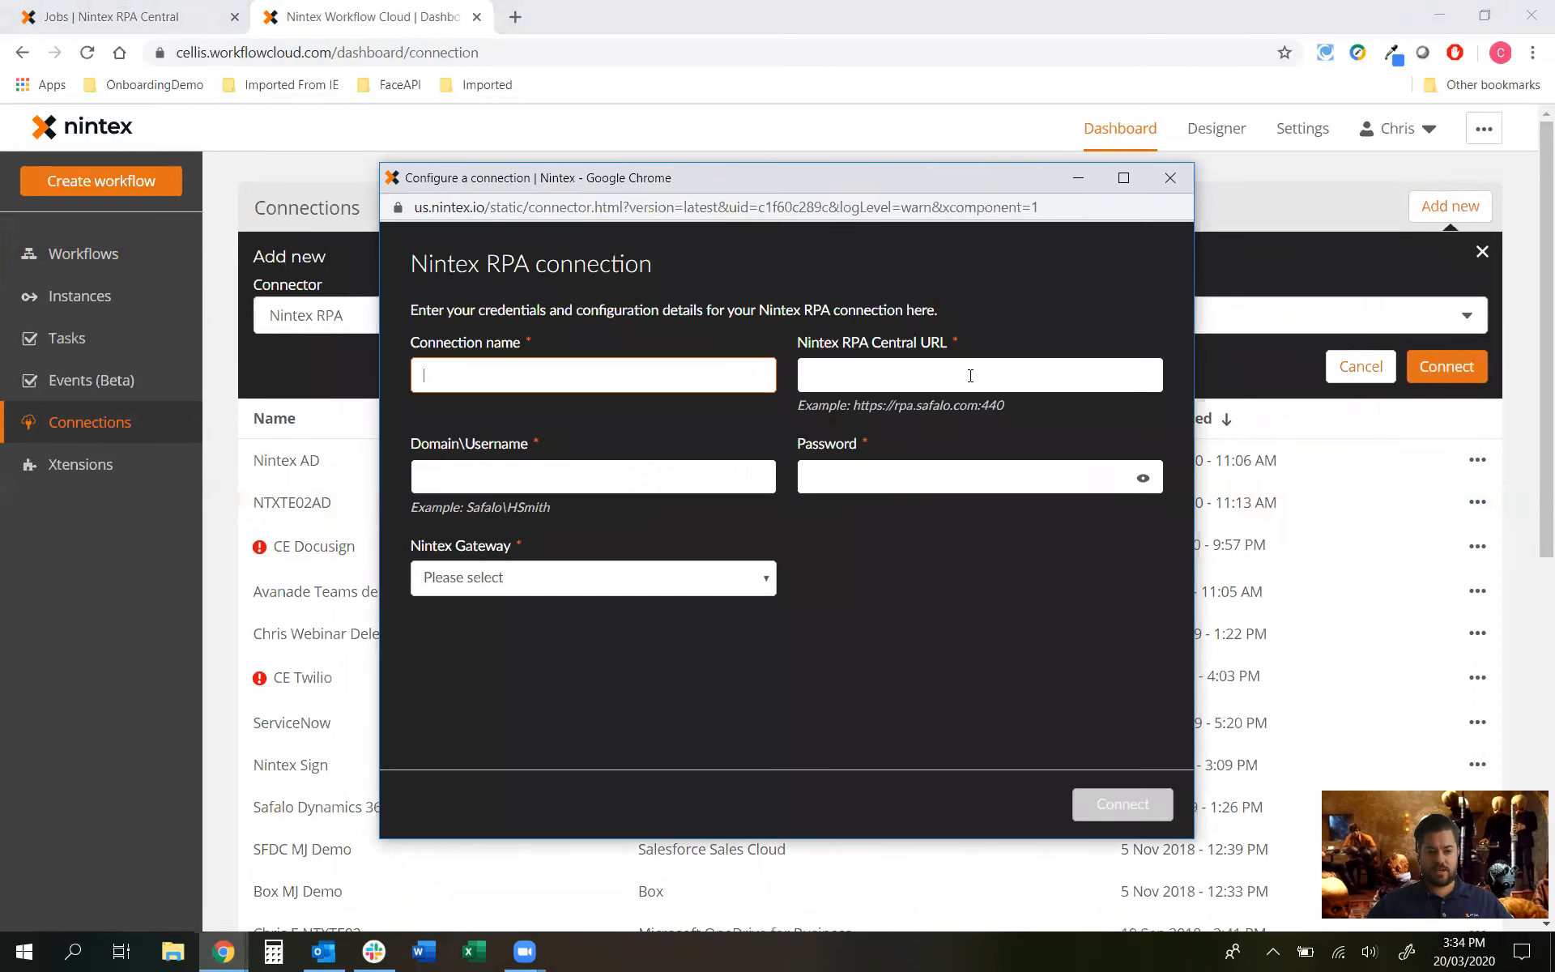
type("AP")
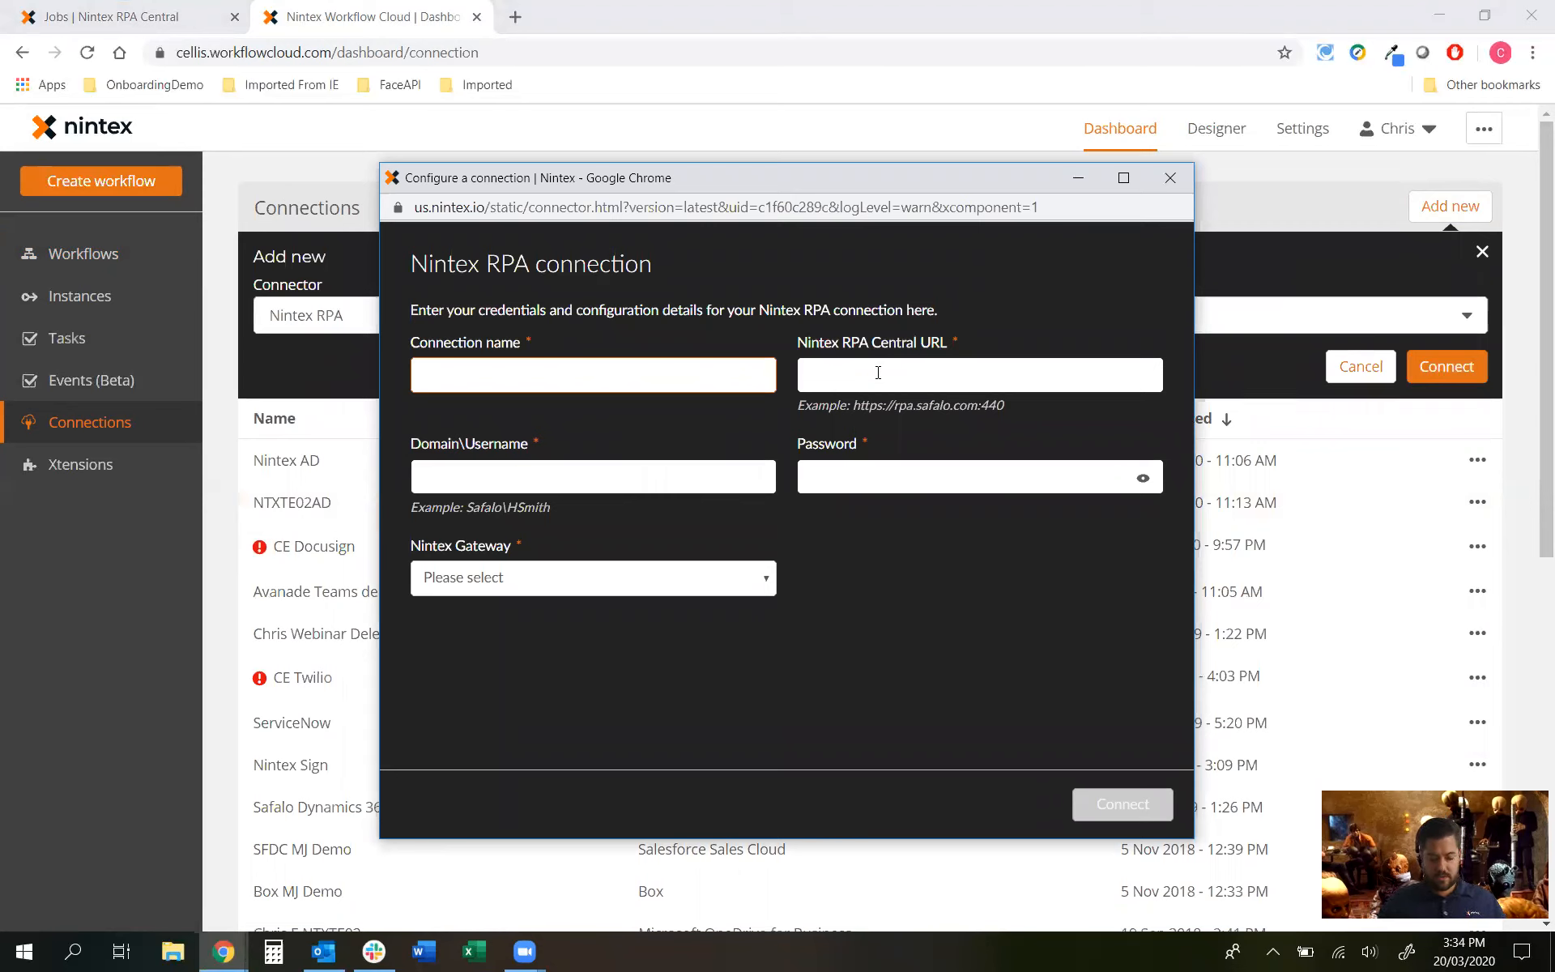
type("Gateway Demo Connectio")
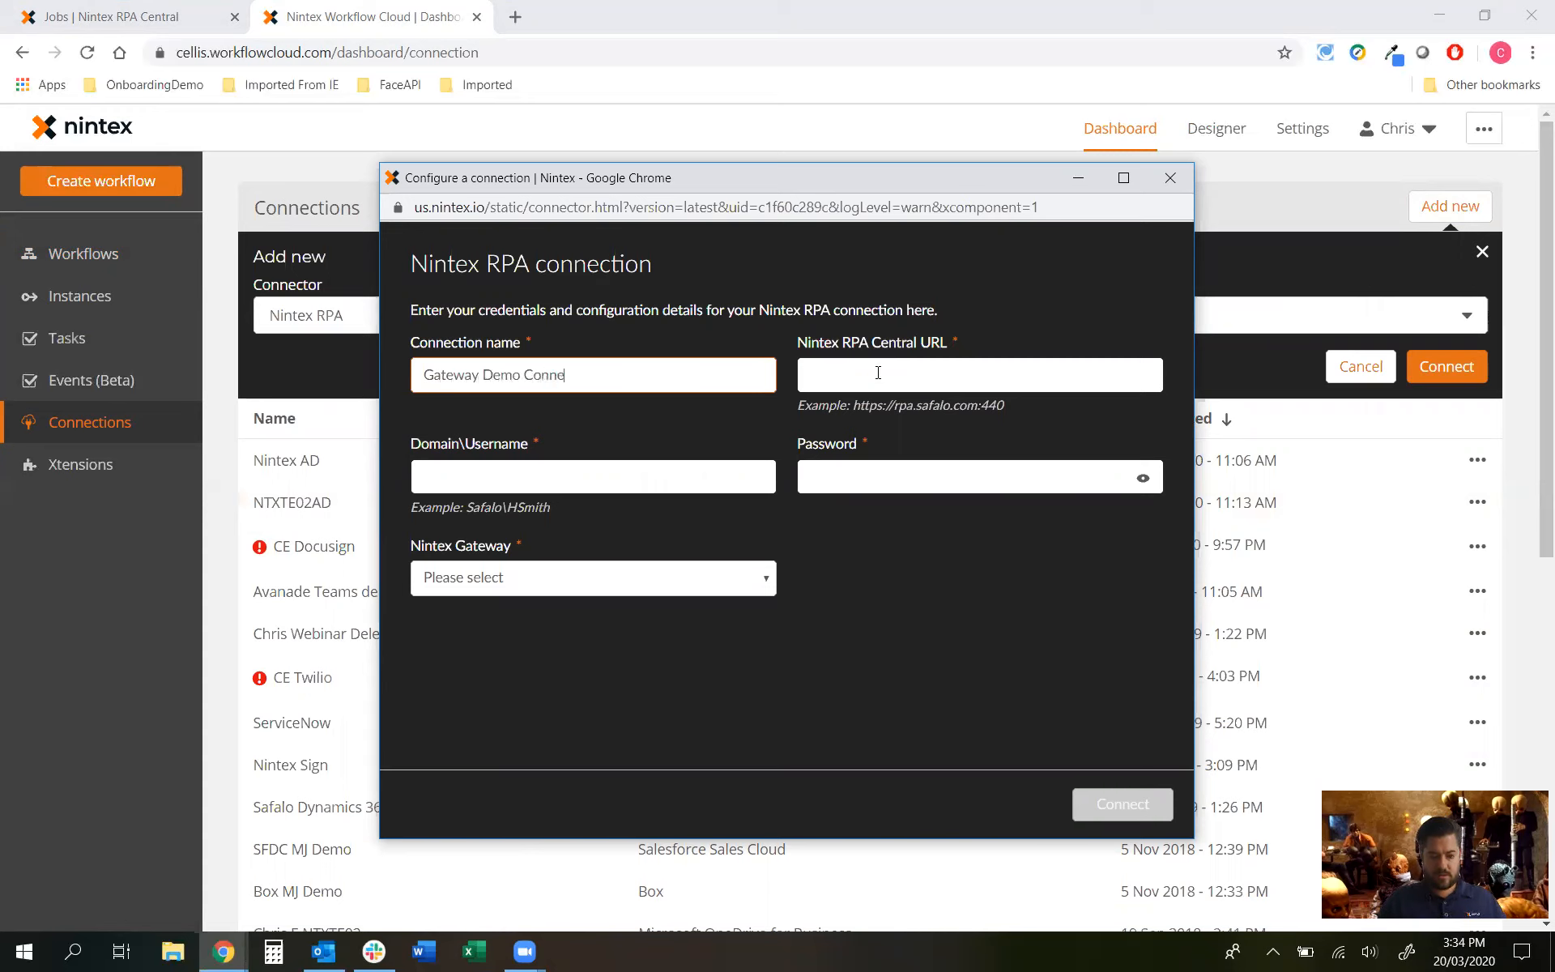
left_click(878, 373)
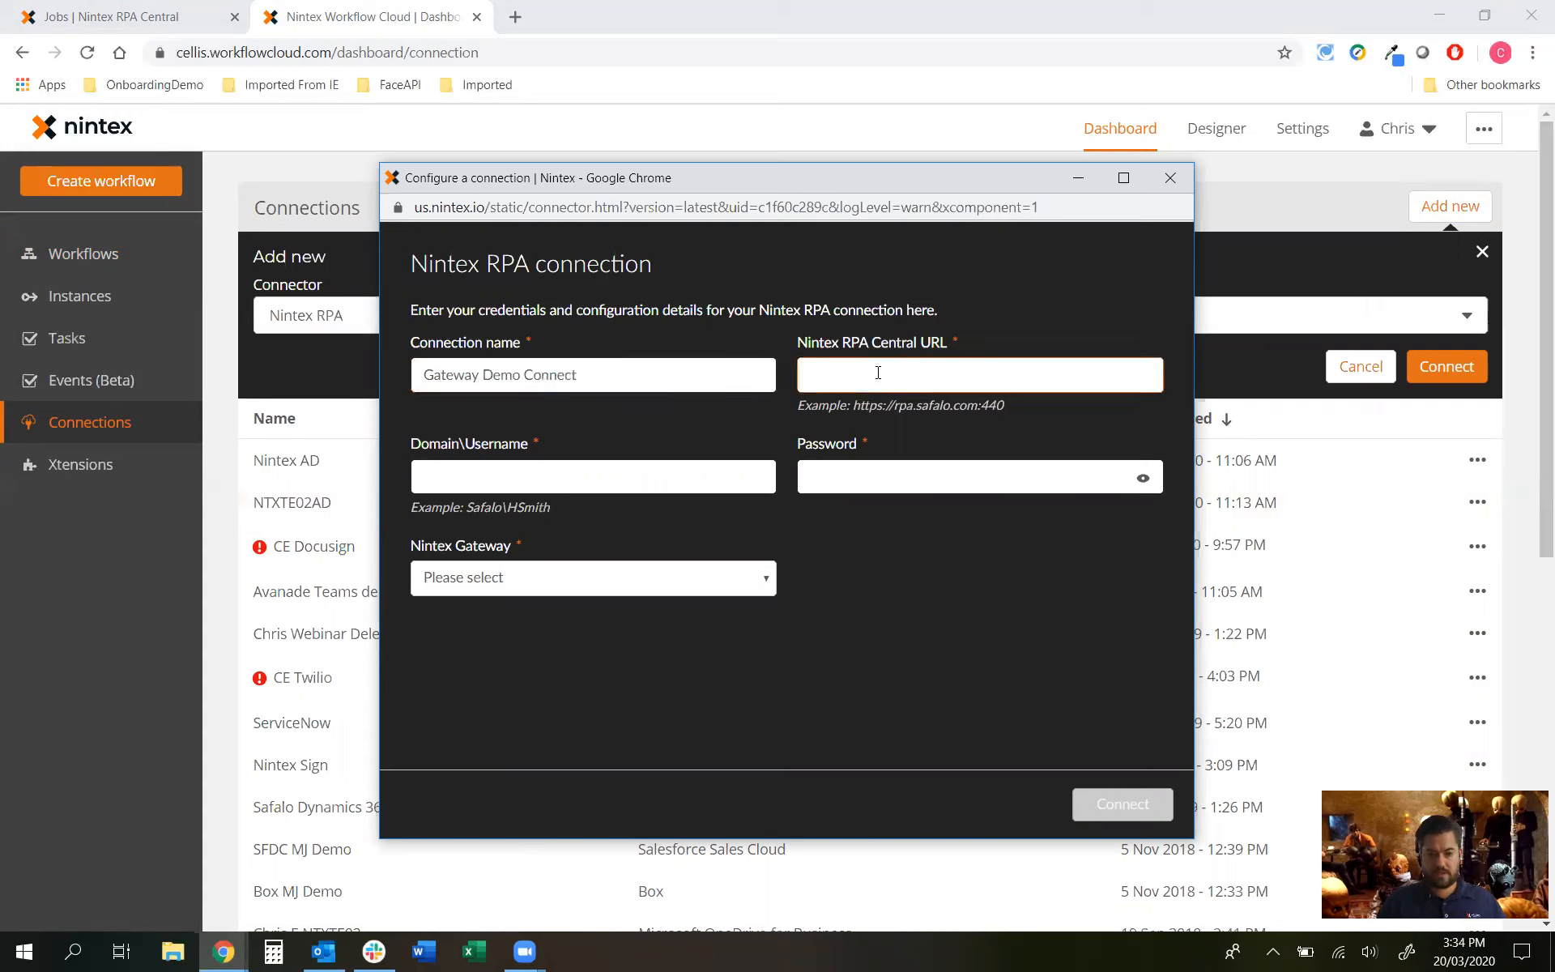
left_click(134, 9)
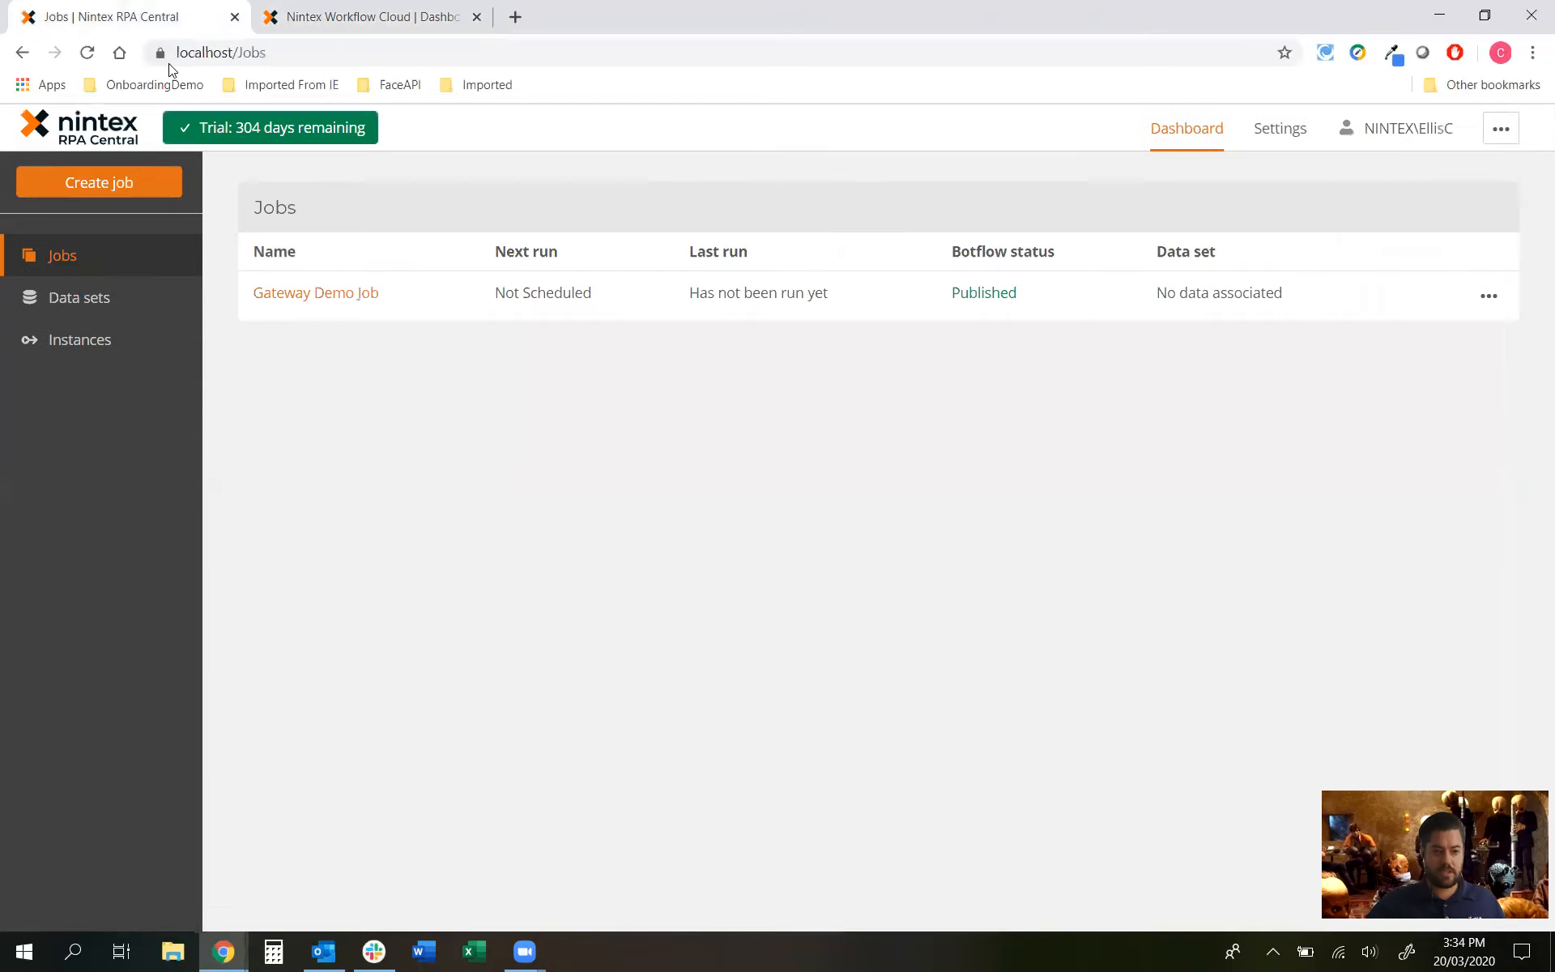
left_click(253, 51)
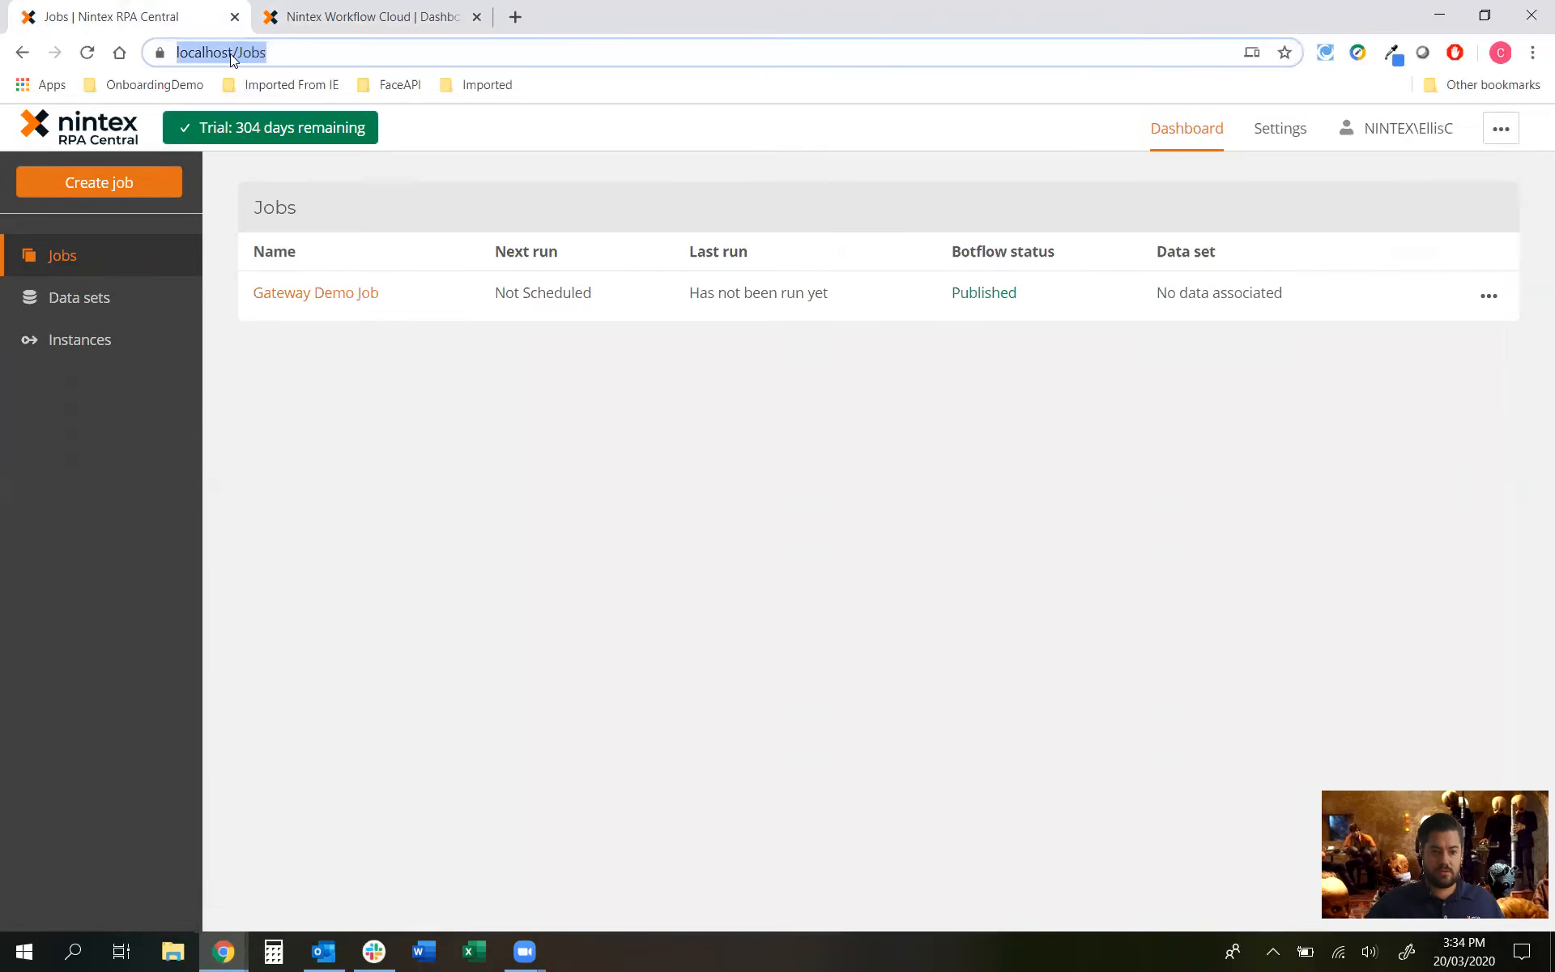
left_click(251, 54)
left_click_drag(280, 52, 122, 56)
key("ctrl+c")
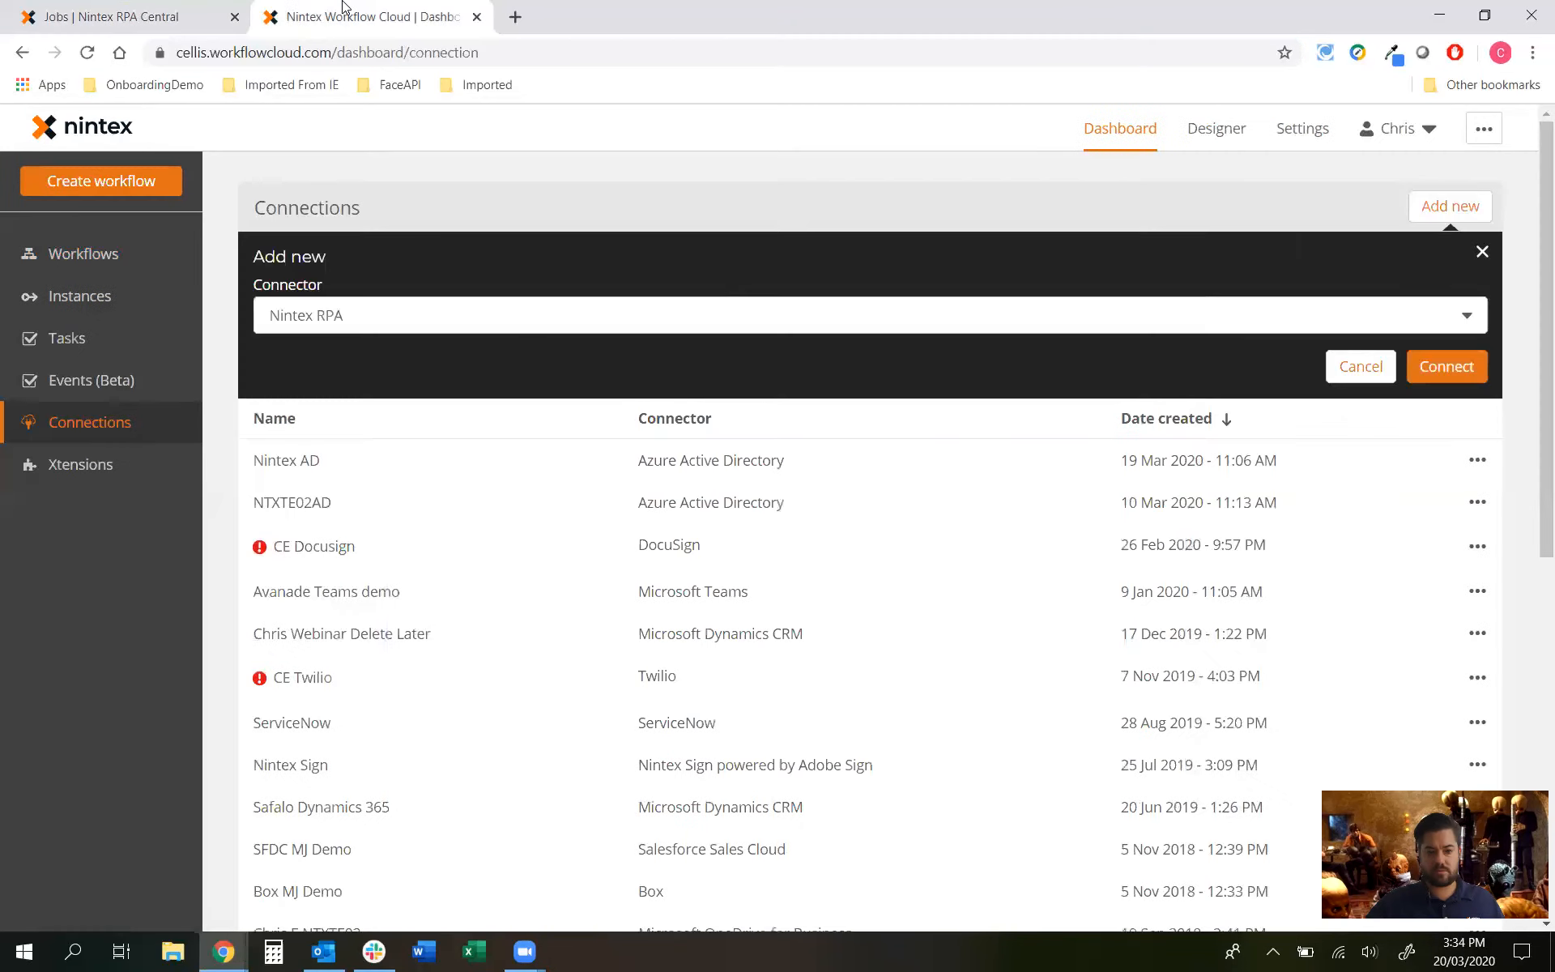
left_click(344, 10)
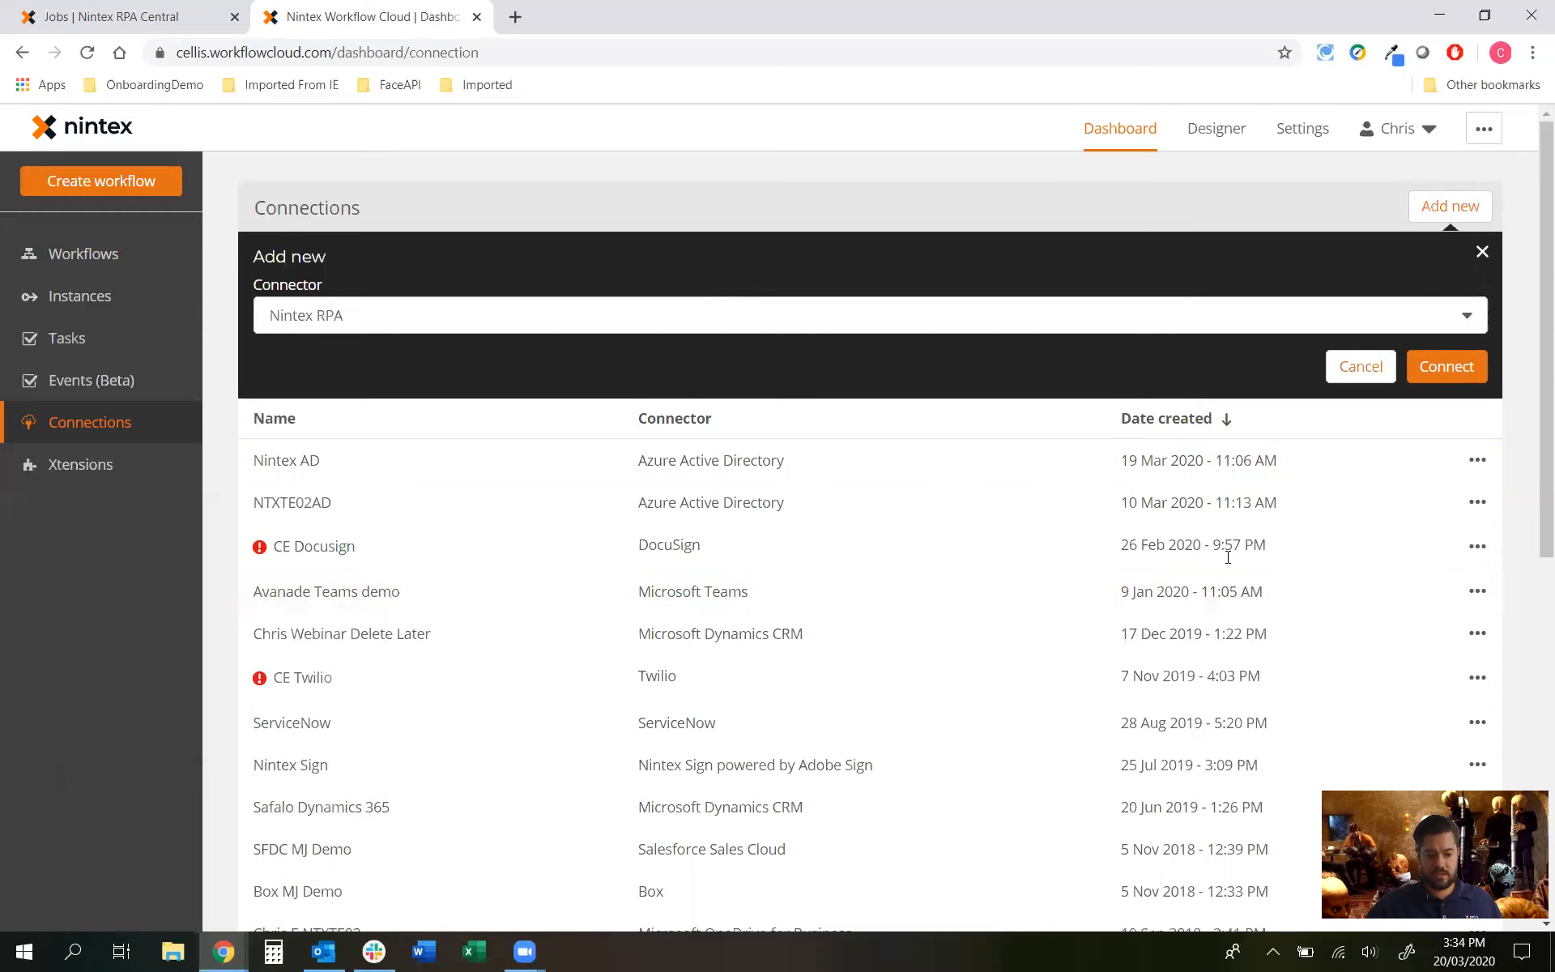
mouse_move(227, 952)
left_click(291, 885)
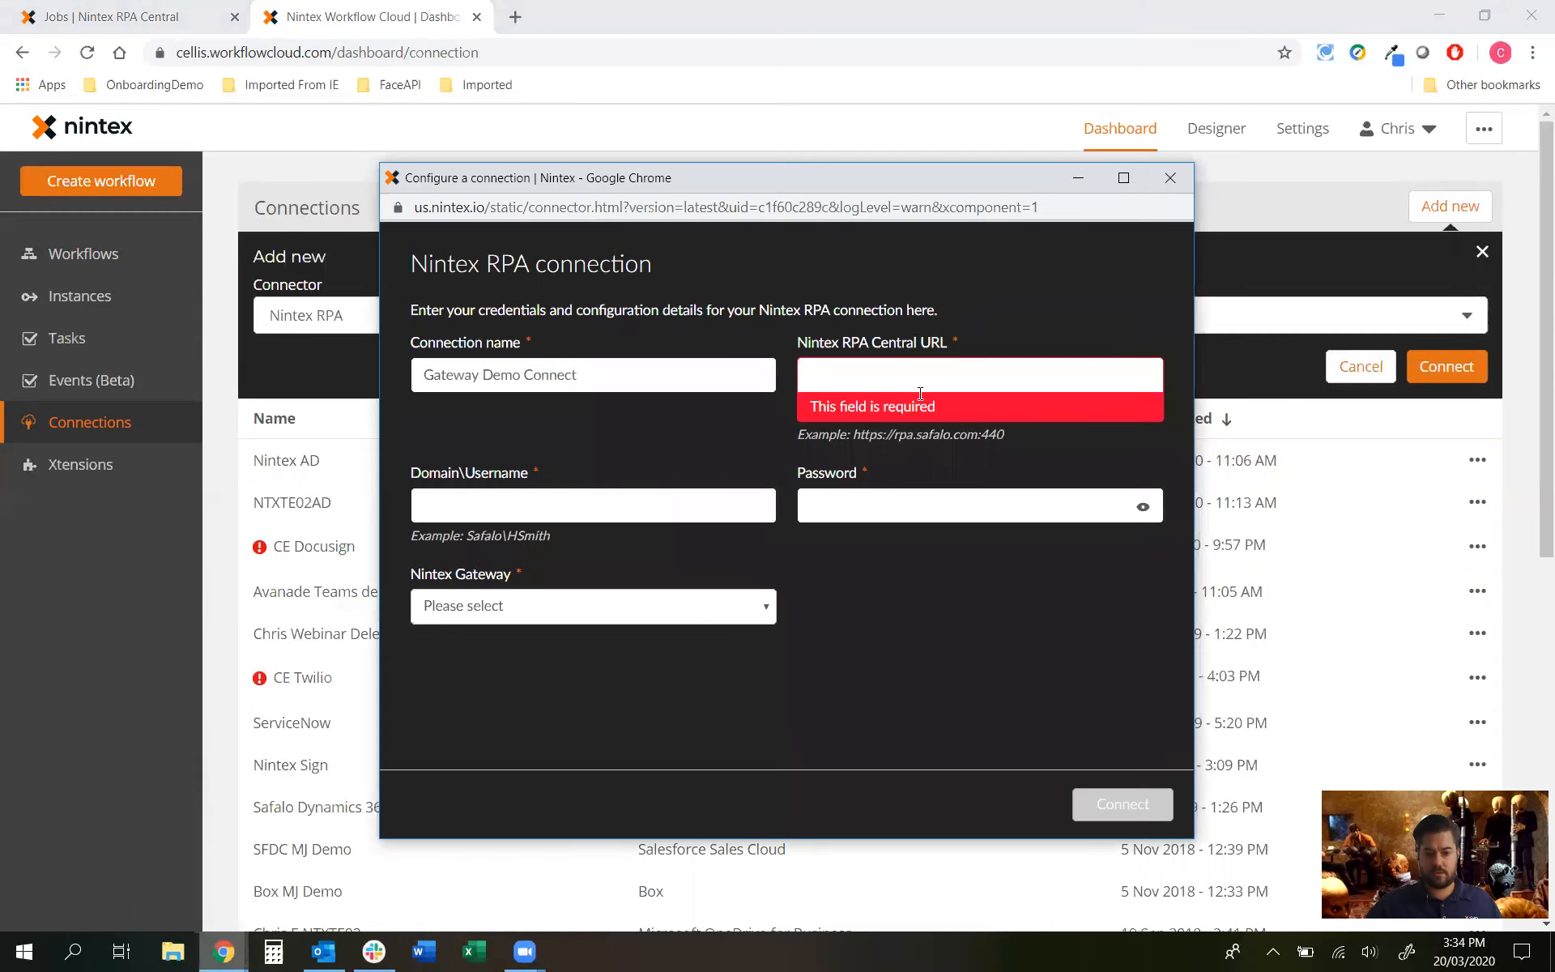
Step: Enter the RPA Central address and the signed-in domain username copied from RPA Central
key("ctrl+v")
left_click(615, 472)
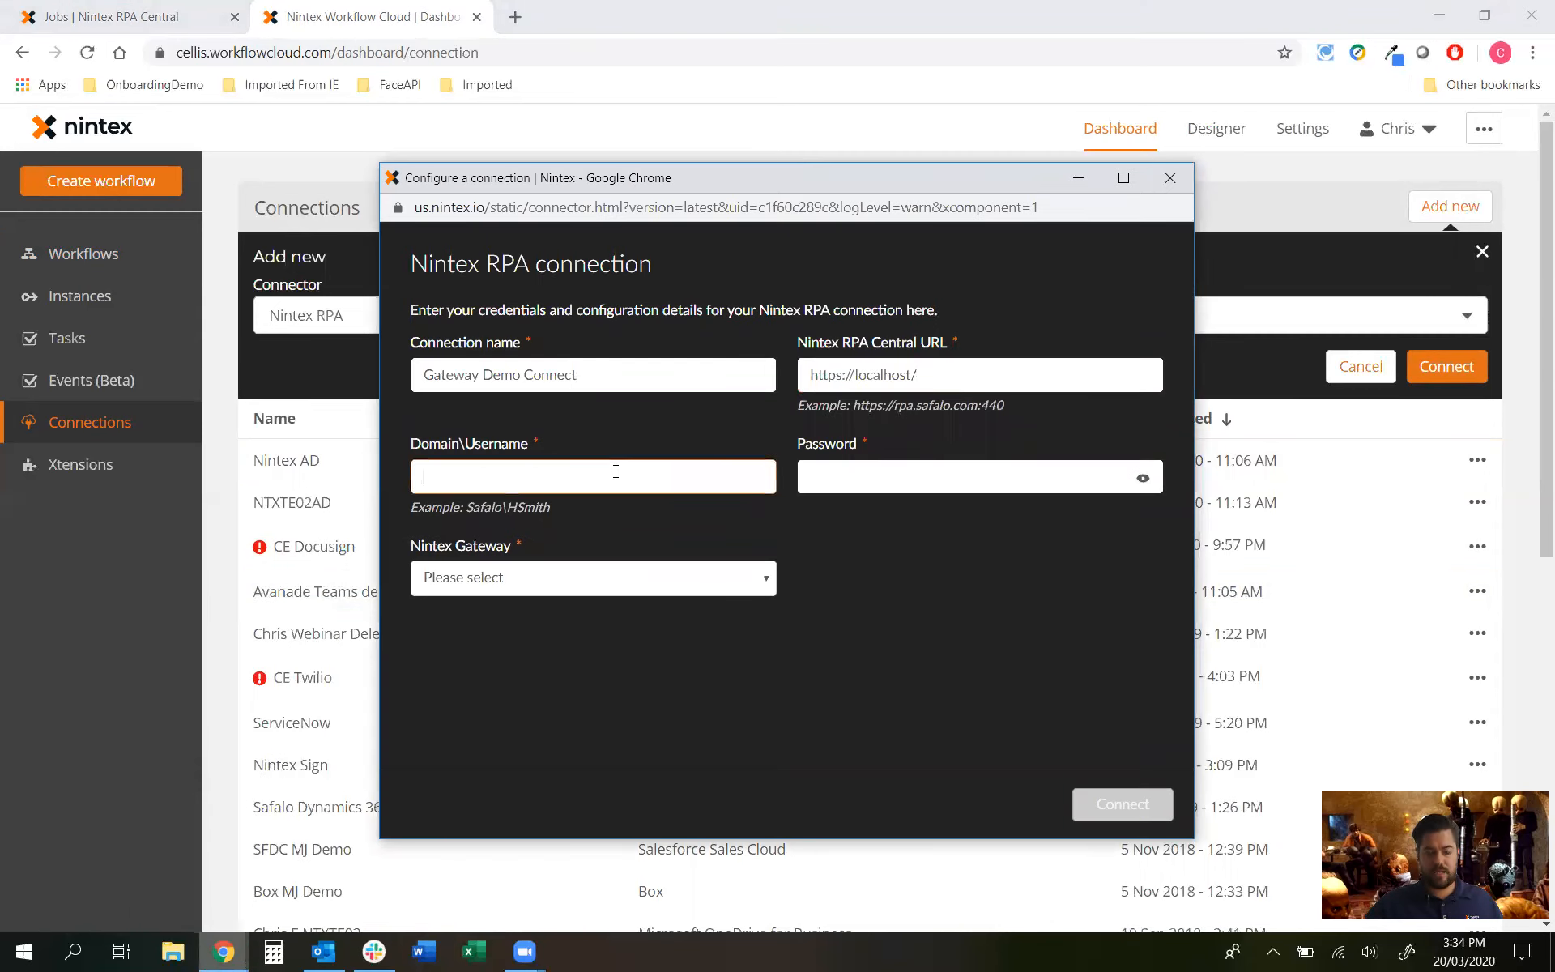
left_click(120, 9)
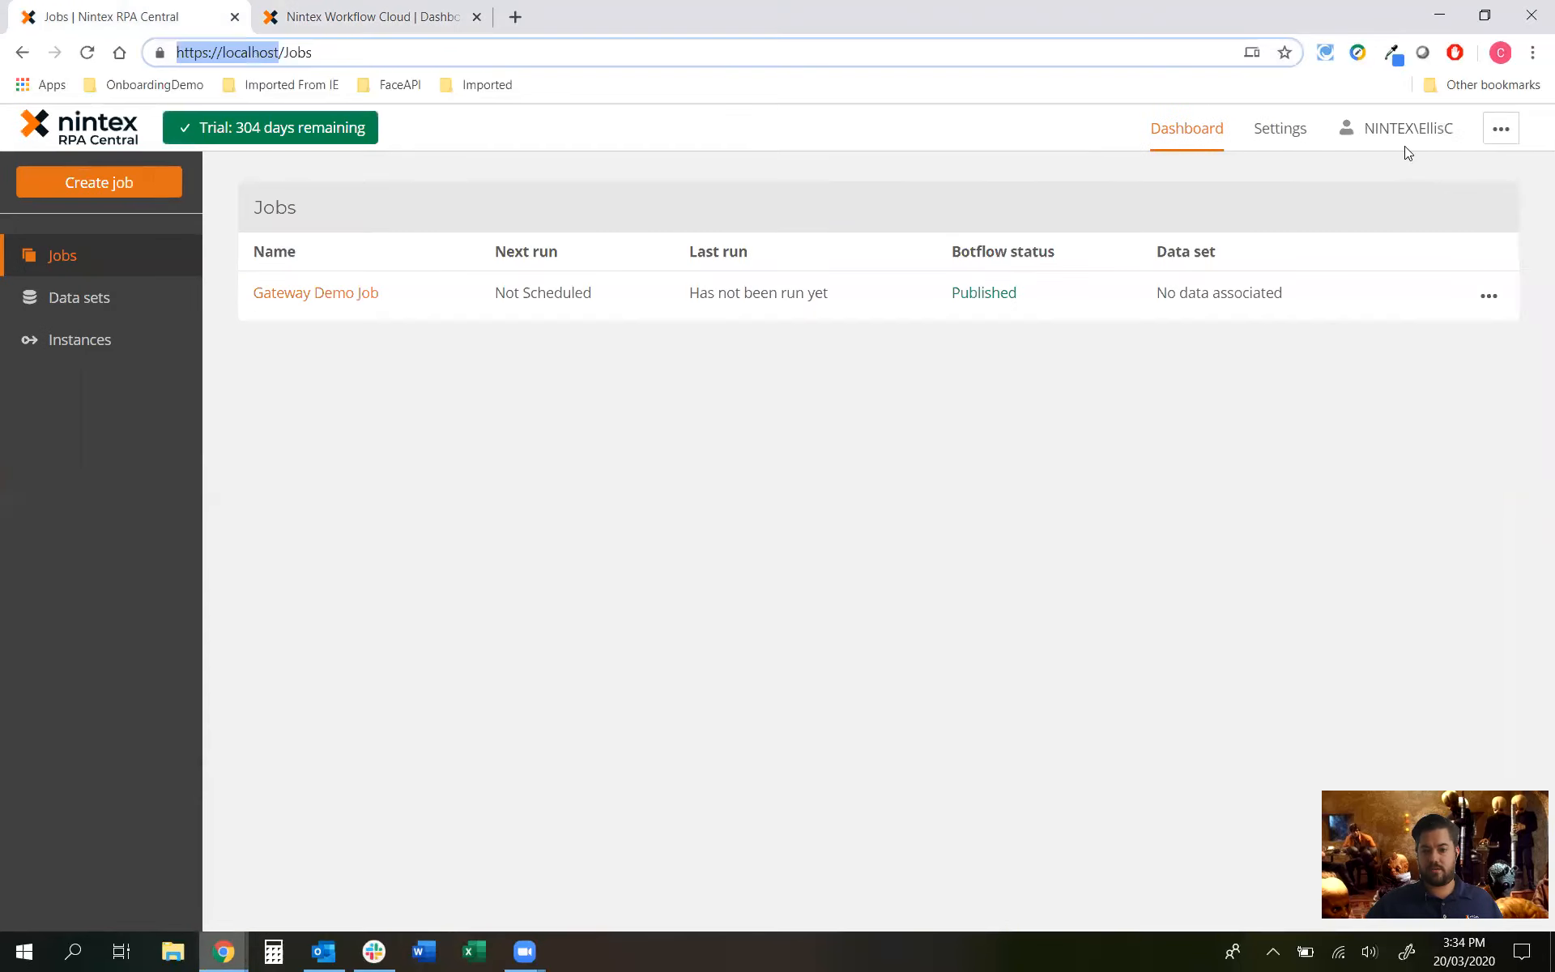
left_click_drag(1368, 128, 1450, 125)
key("ctrl+c")
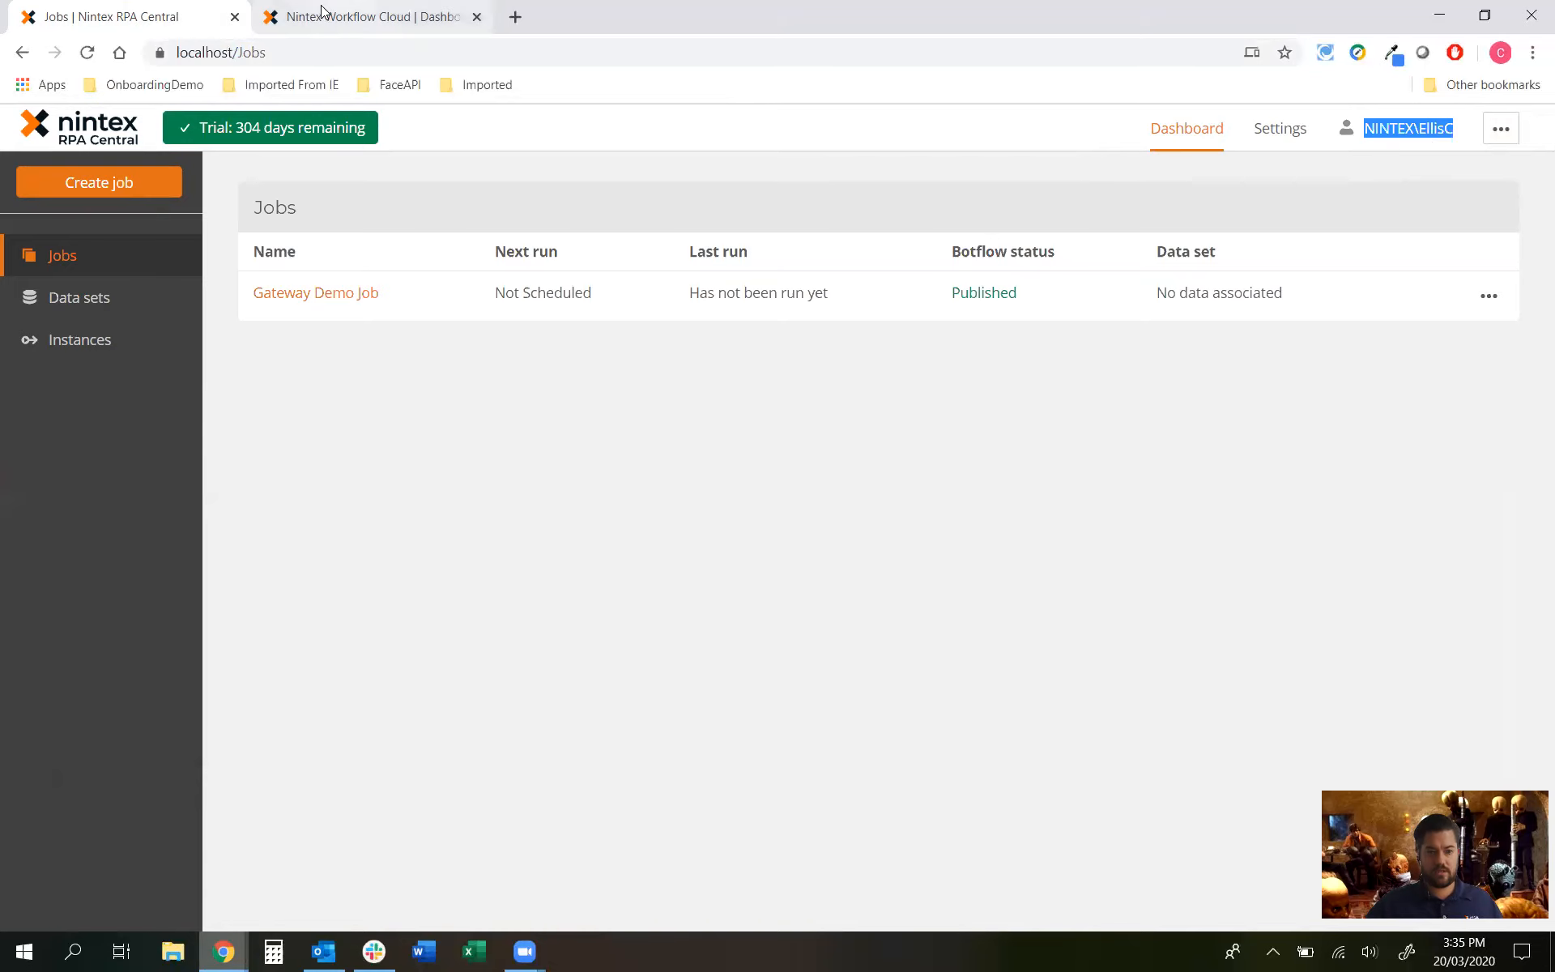
left_click(395, 12)
mouse_move(224, 951)
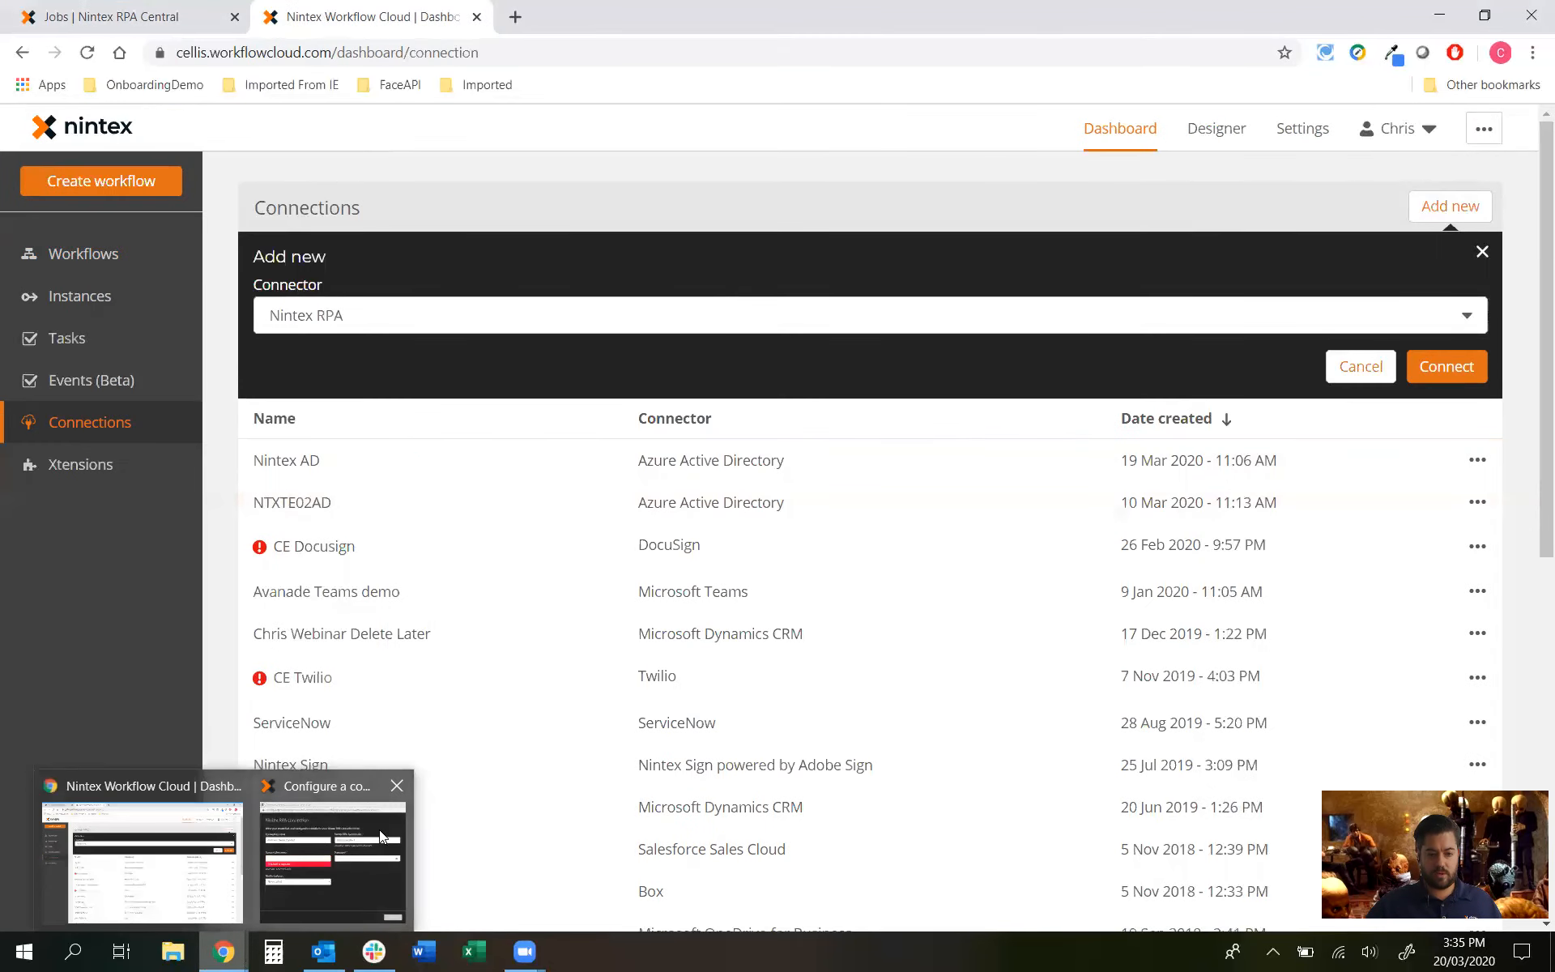
left_click(332, 842)
key("ctrl+v")
Step: Enter the account password, pick the gateway machine, and create the connection
left_click(883, 479)
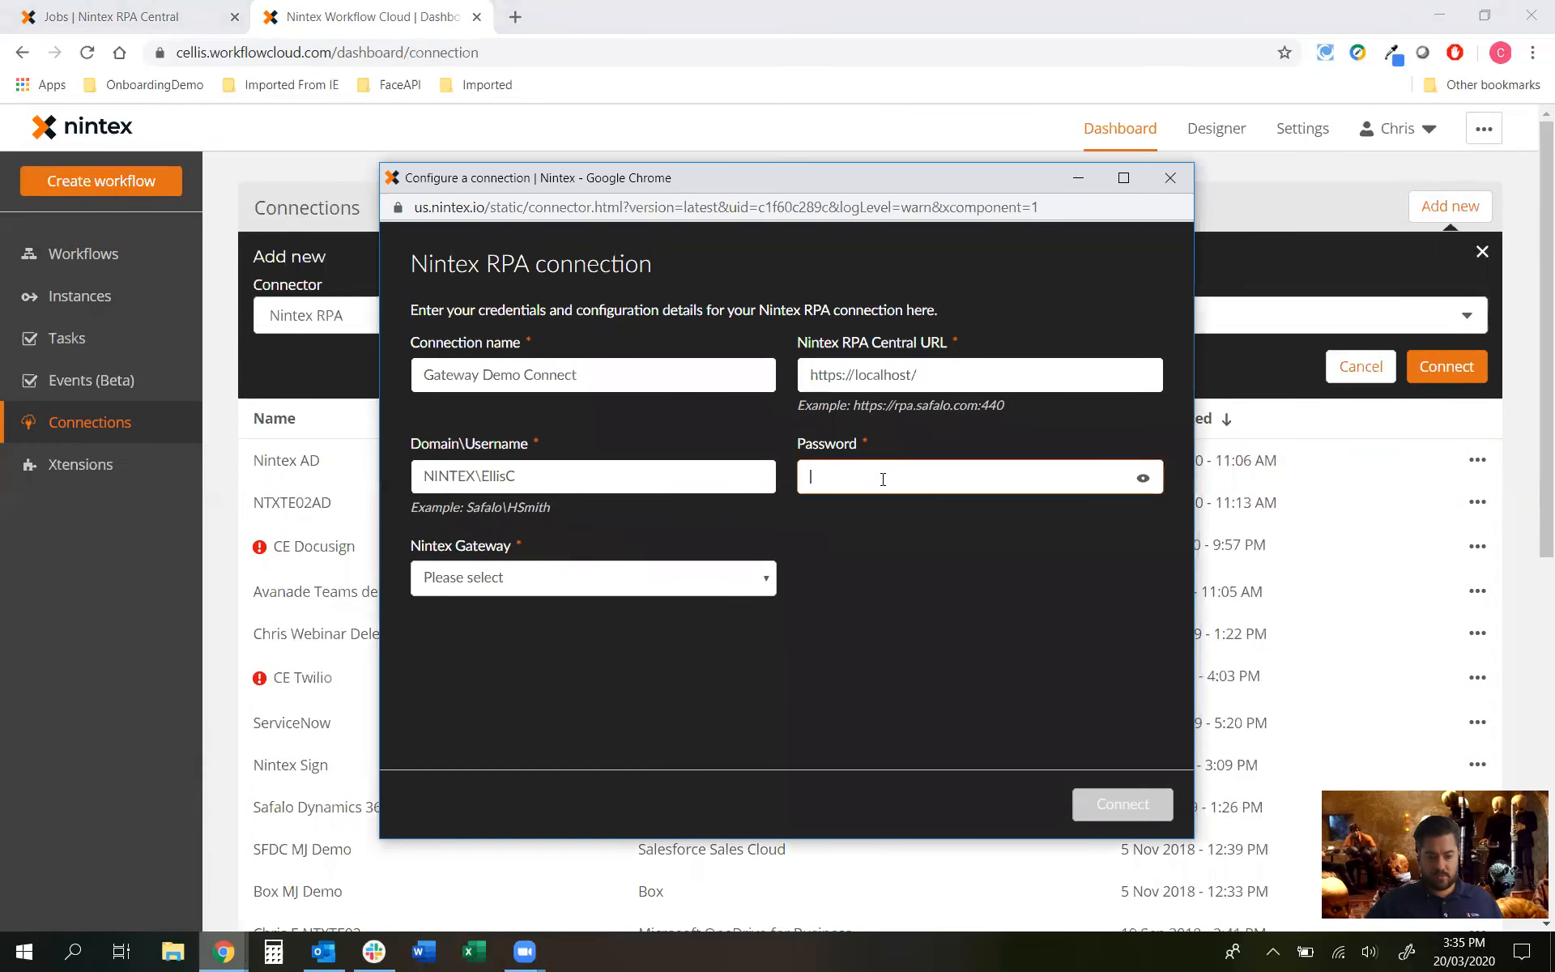
type("P••••••••")
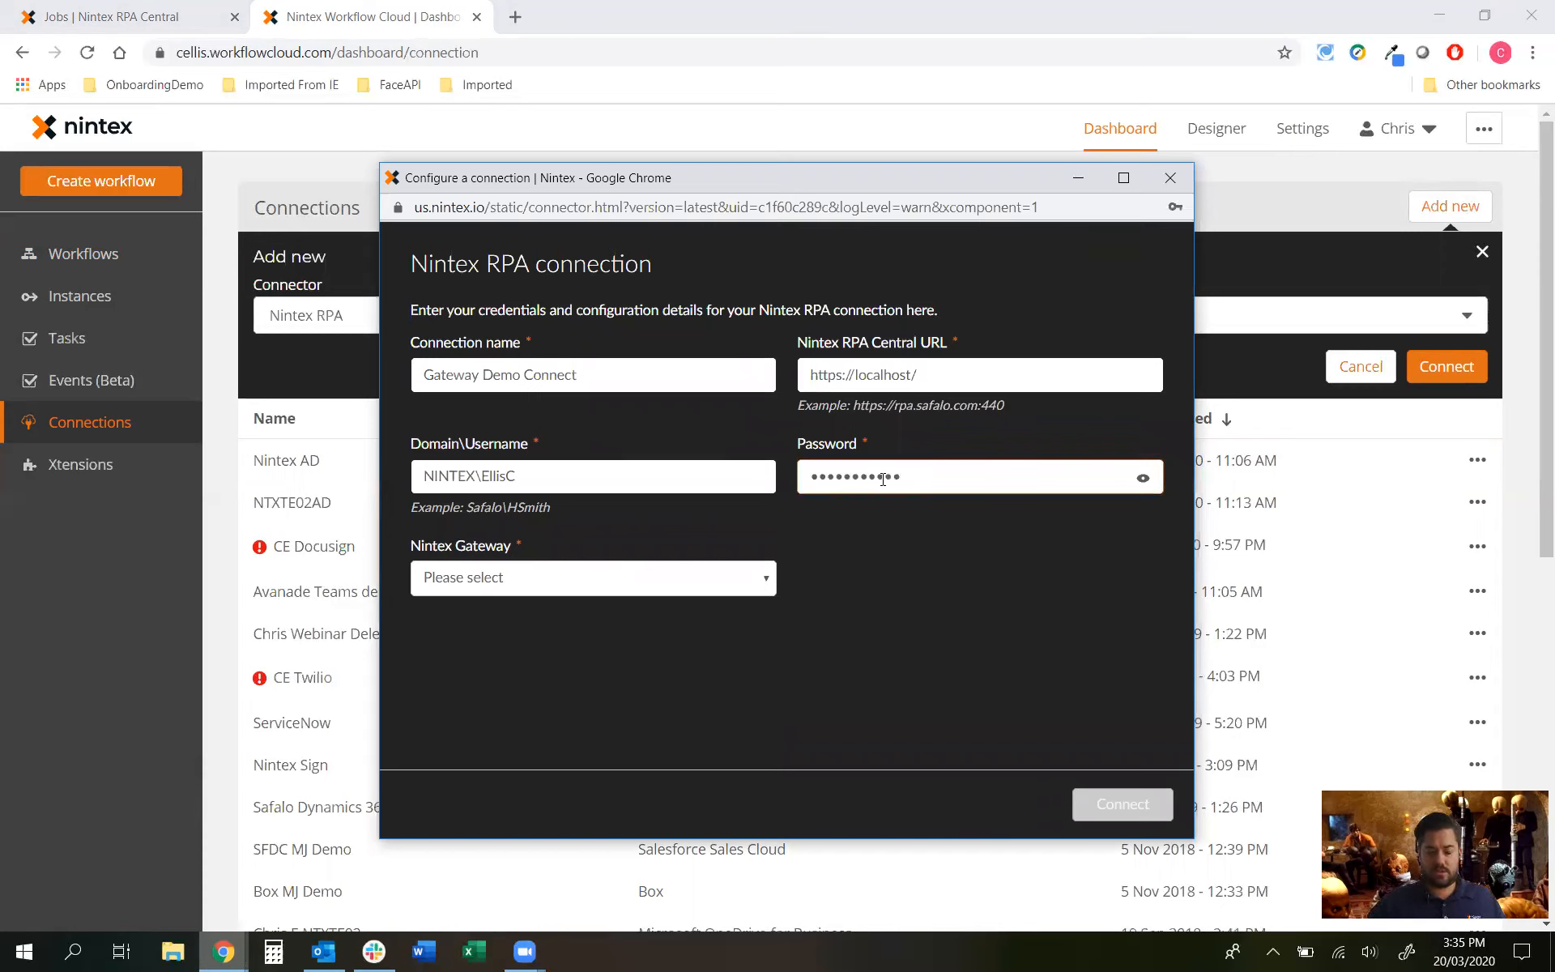
left_click(741, 577)
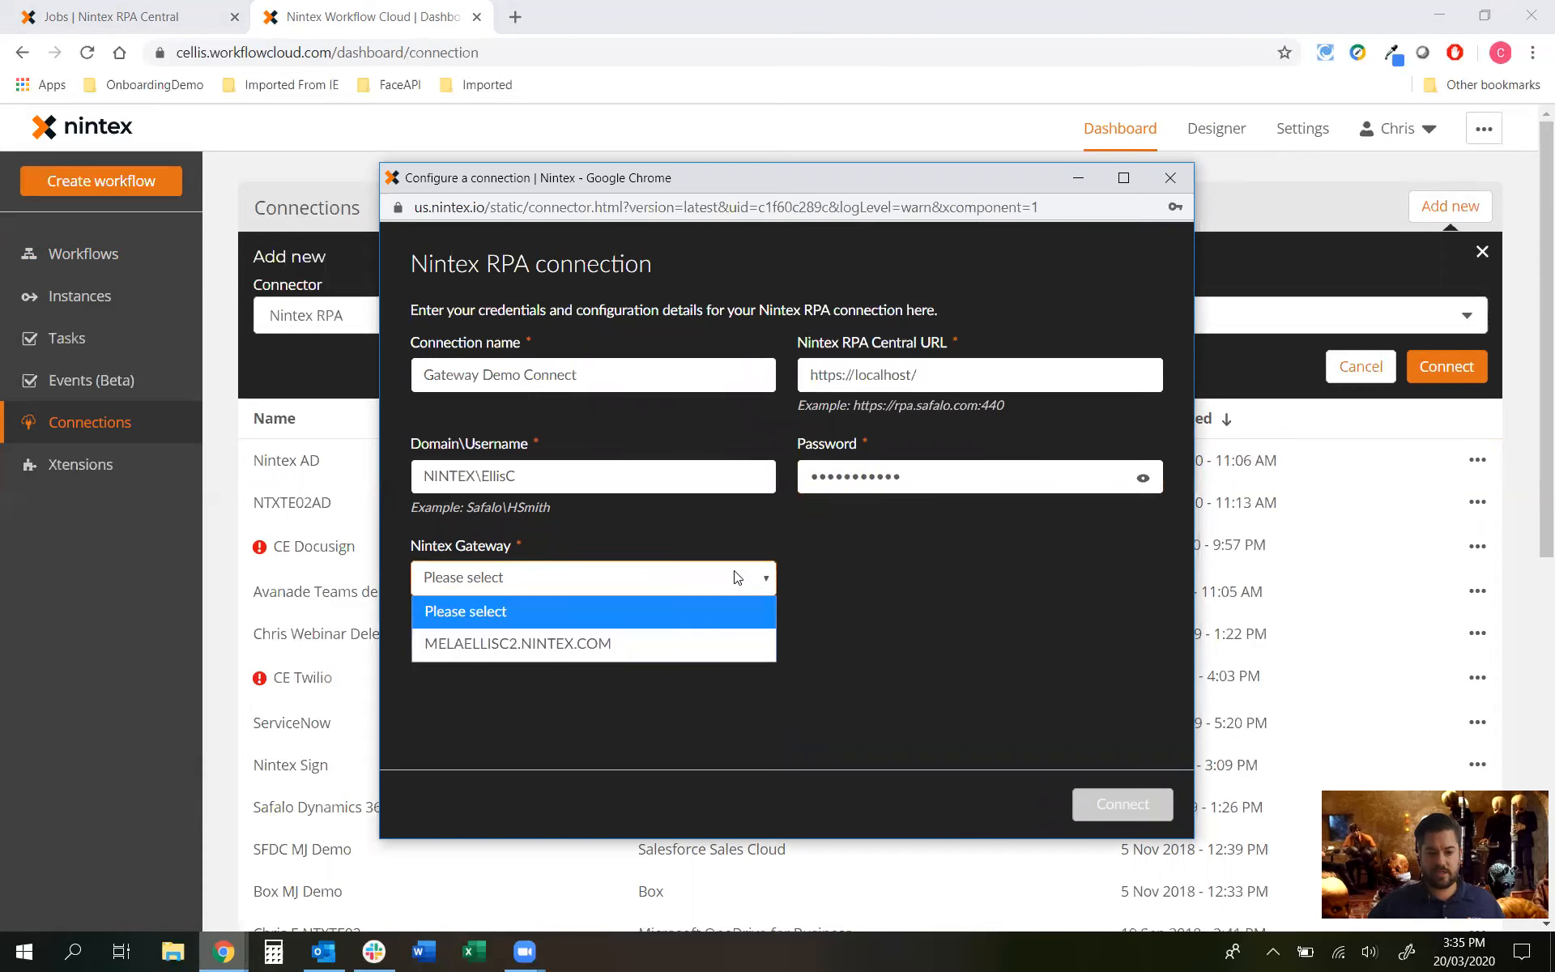
left_click(580, 645)
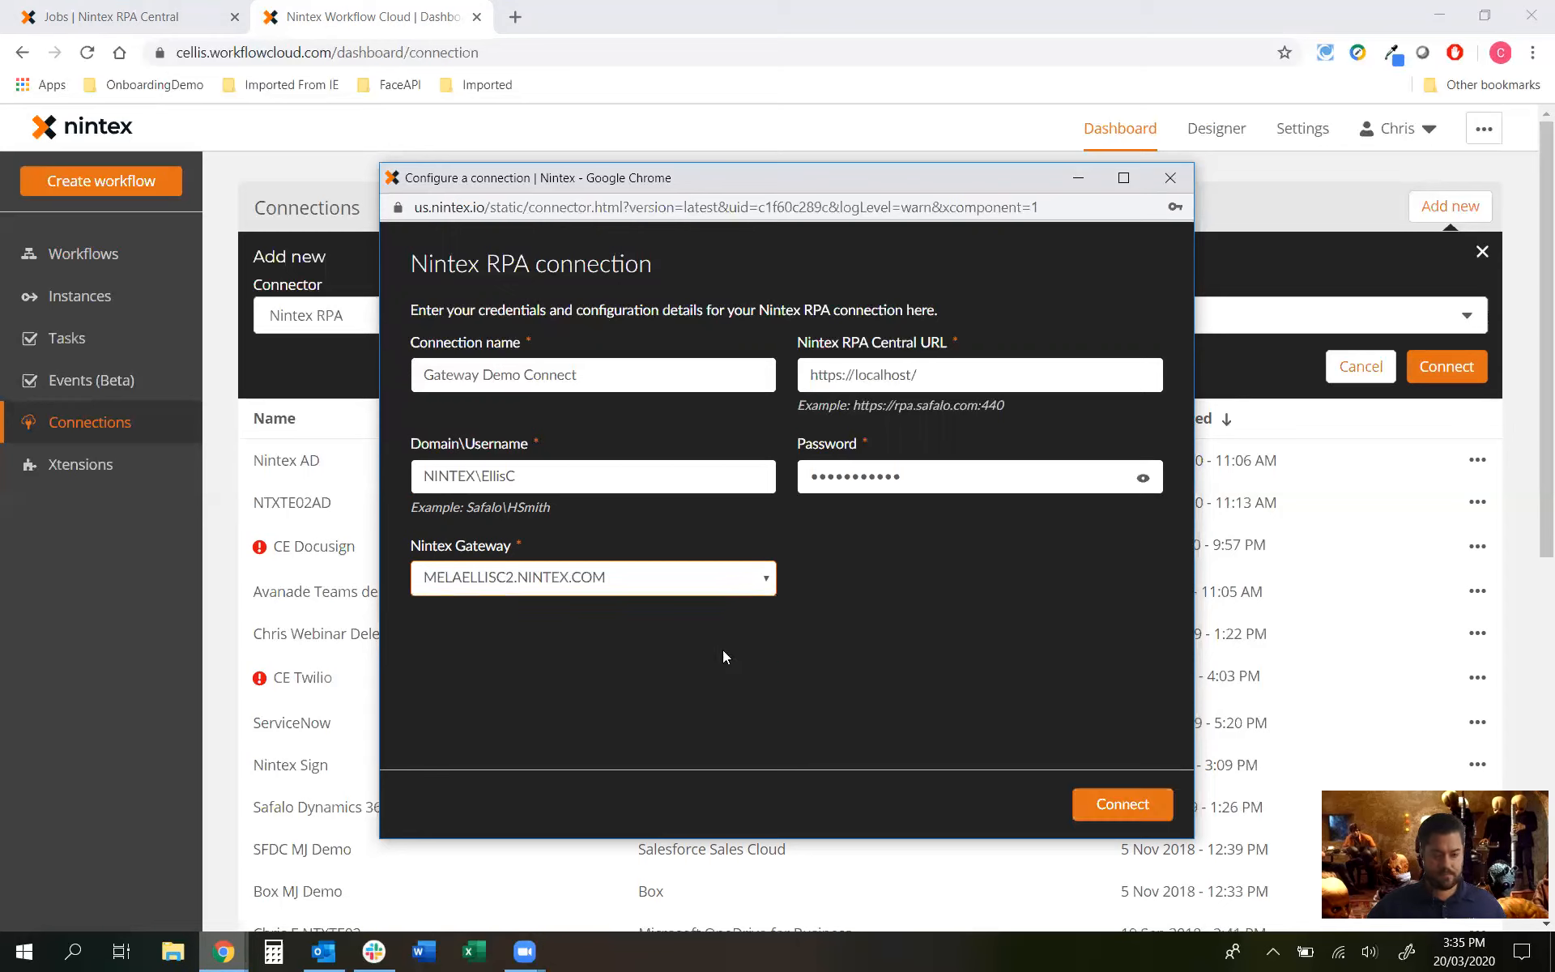
left_click(1154, 812)
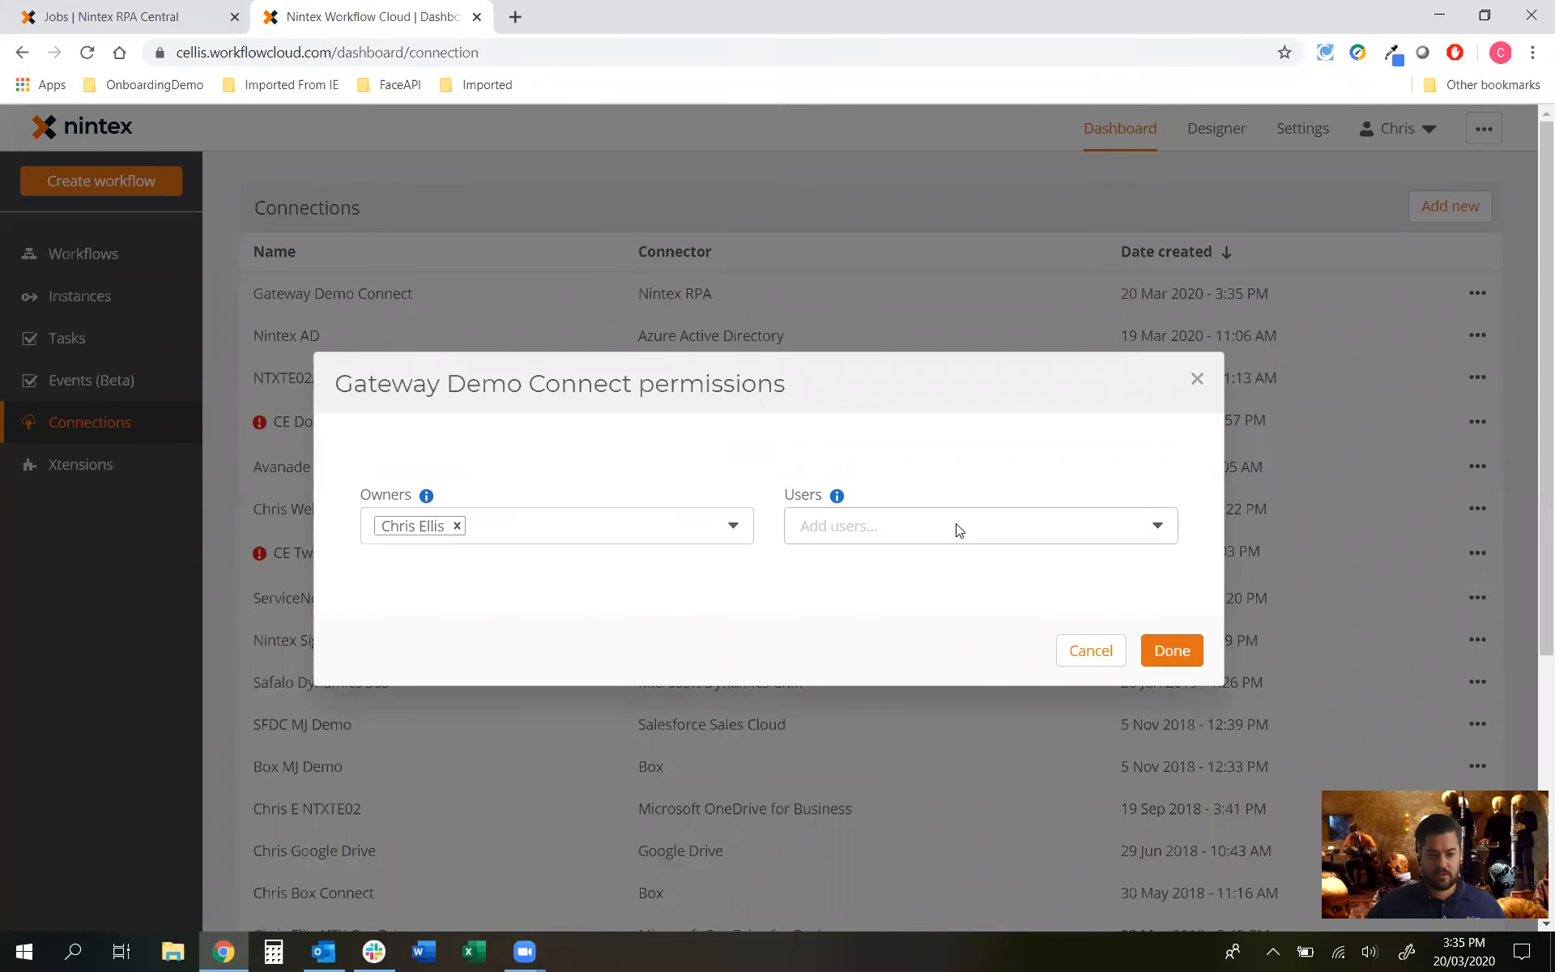
Step: Accept the default permissions for Gateway Demo Connect and begin a new workflow
left_click(1171, 652)
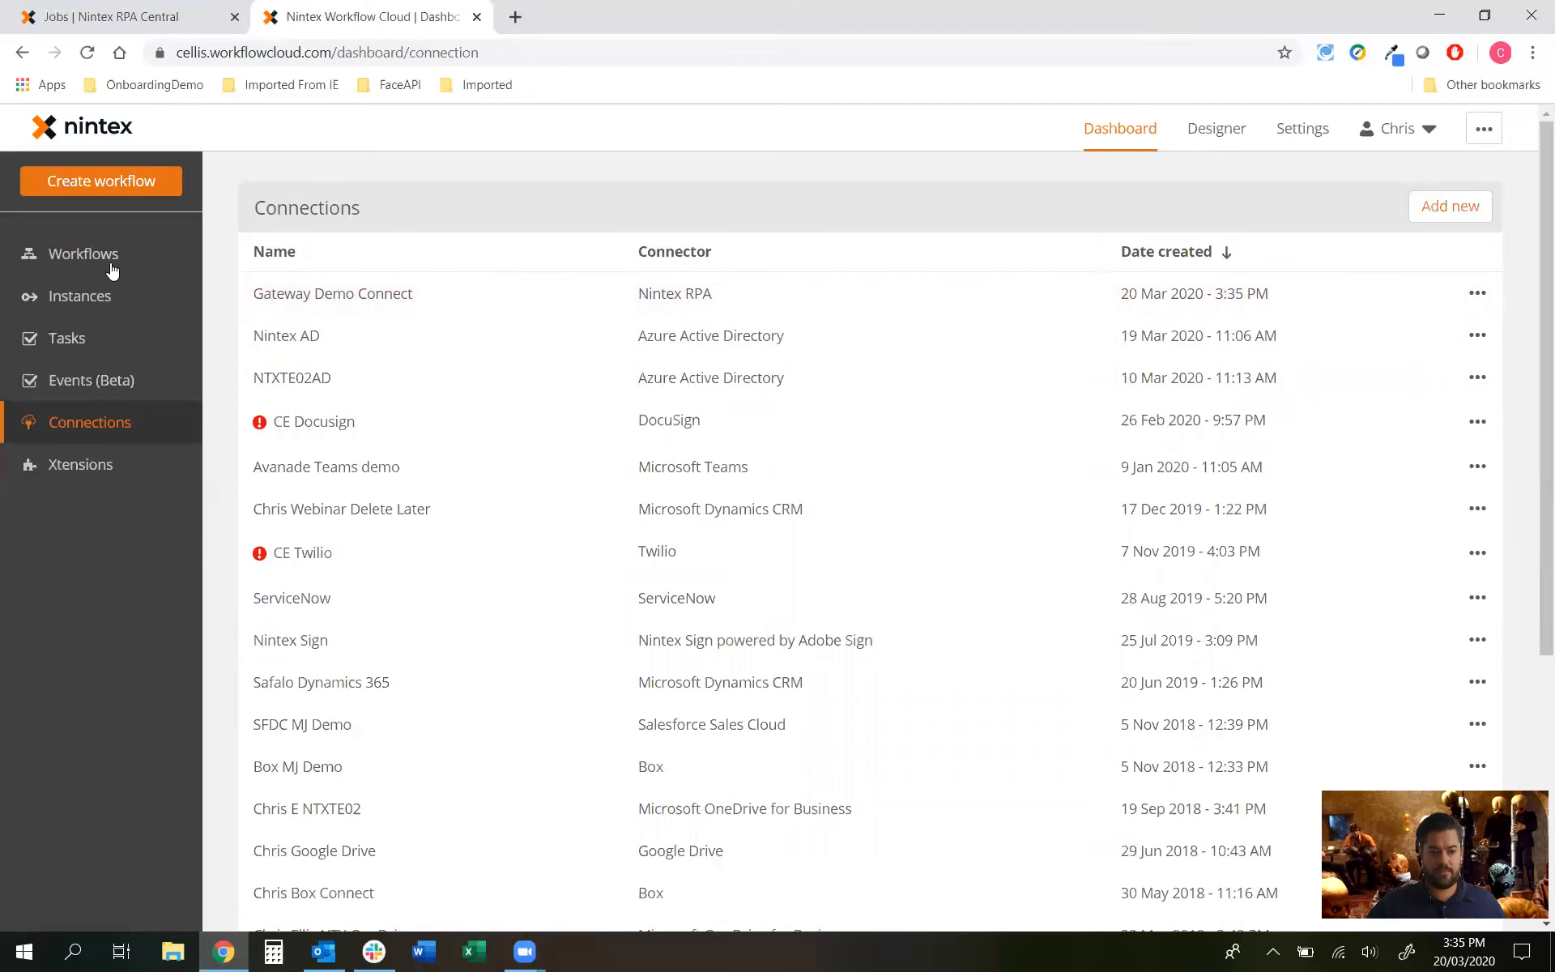
left_click(142, 187)
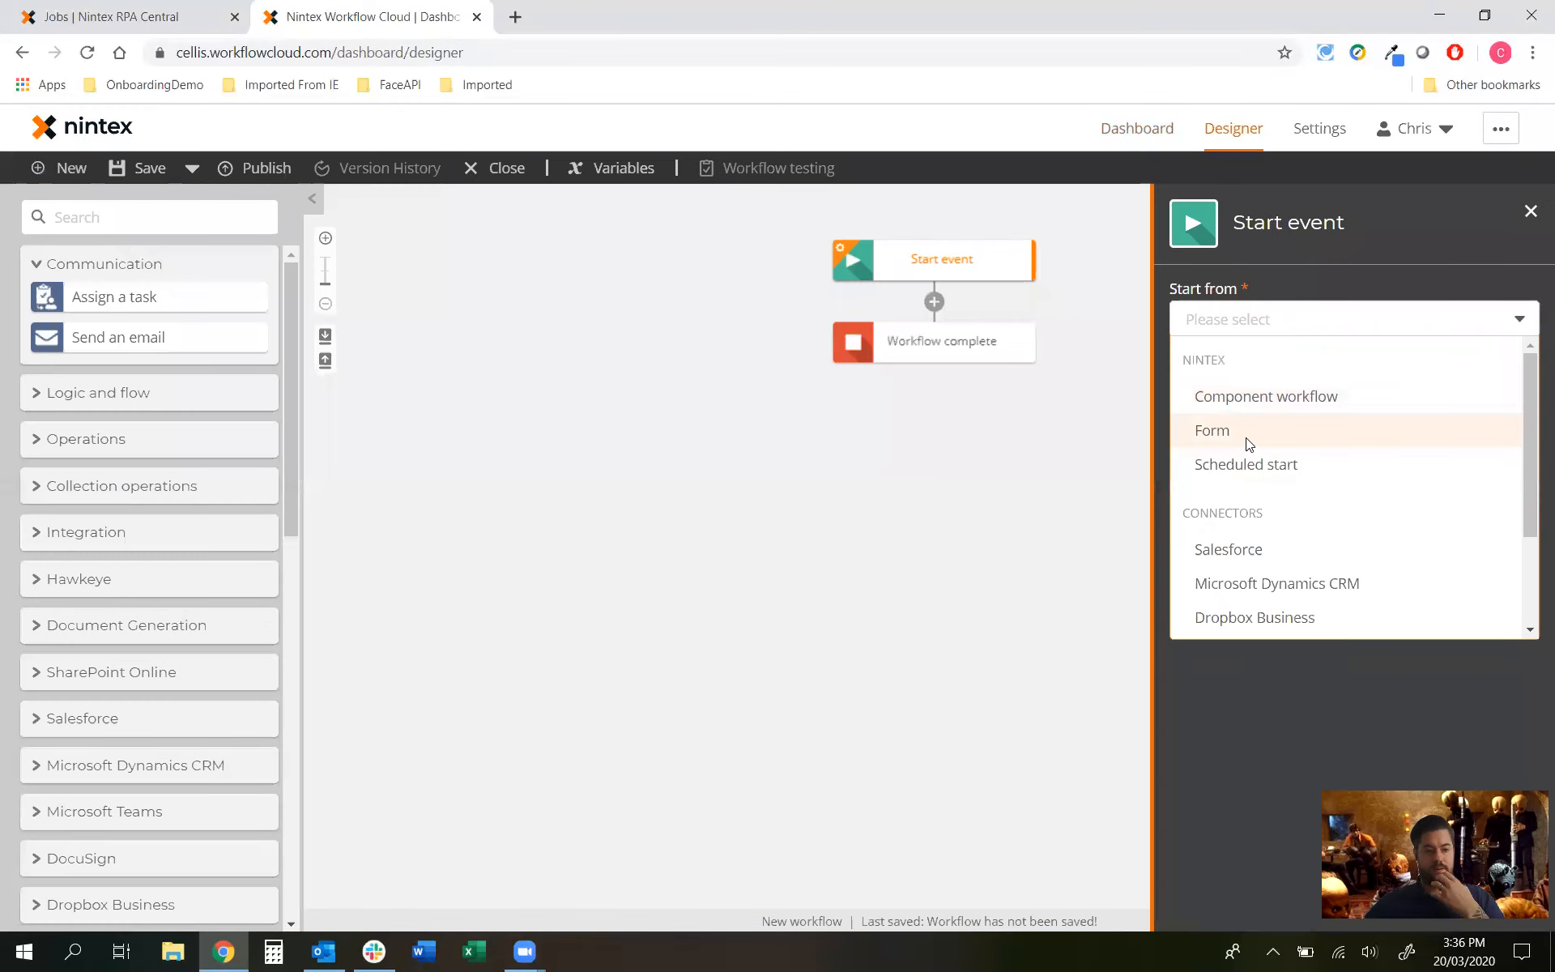
Step: Set the Start event to a Nintex Form open to anyone with the form URL
left_click(1248, 442)
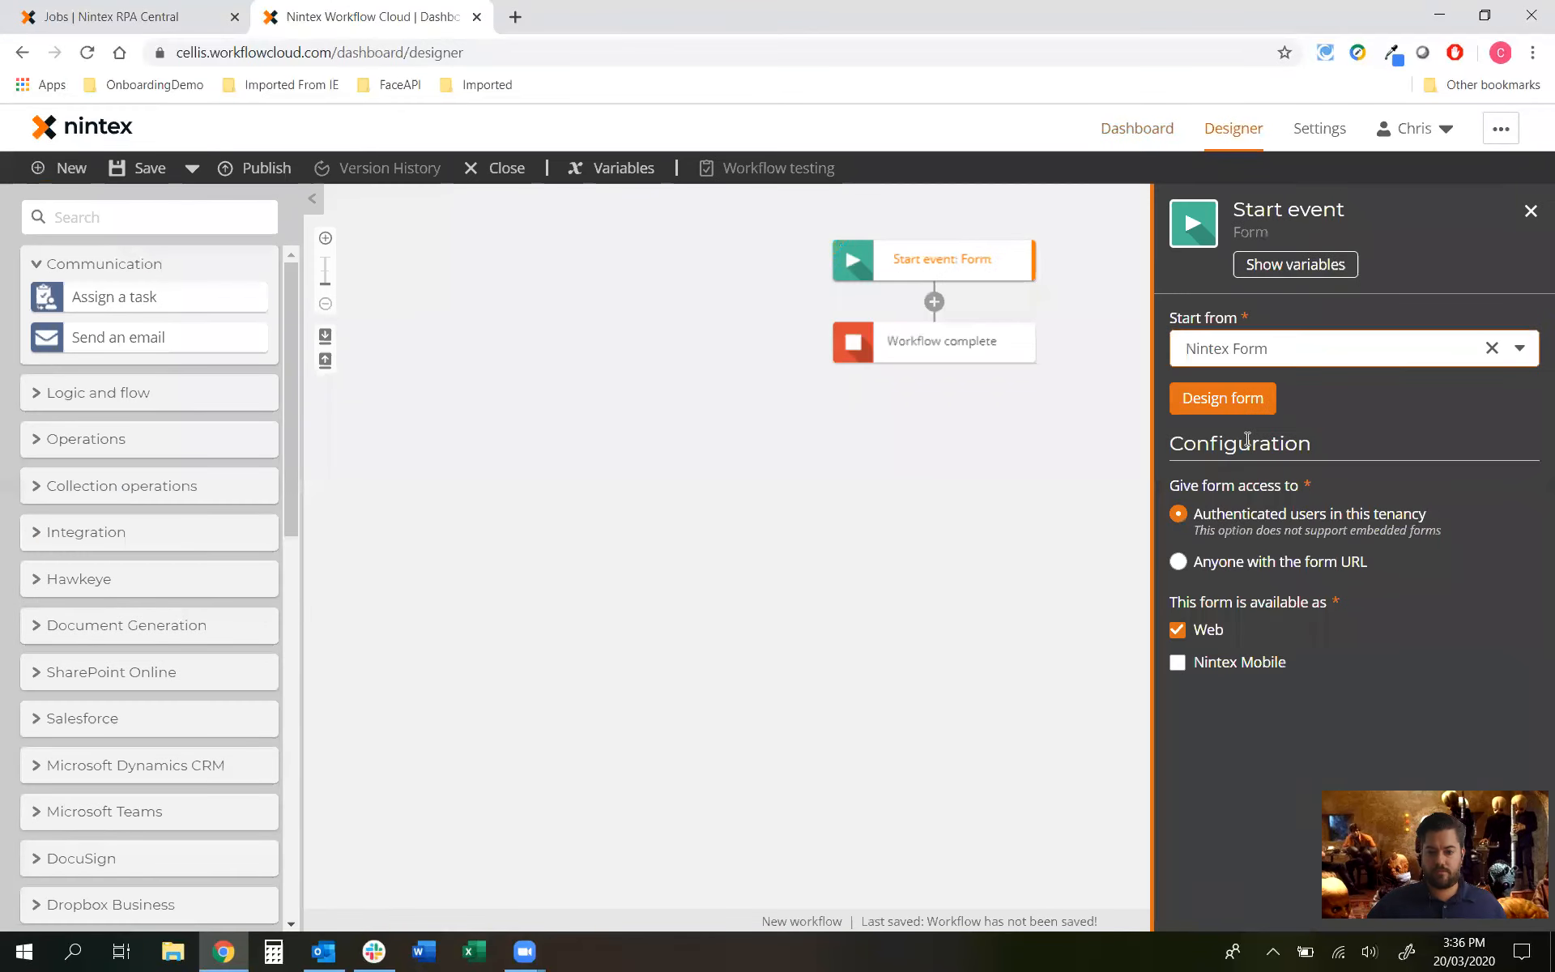
left_click(1258, 563)
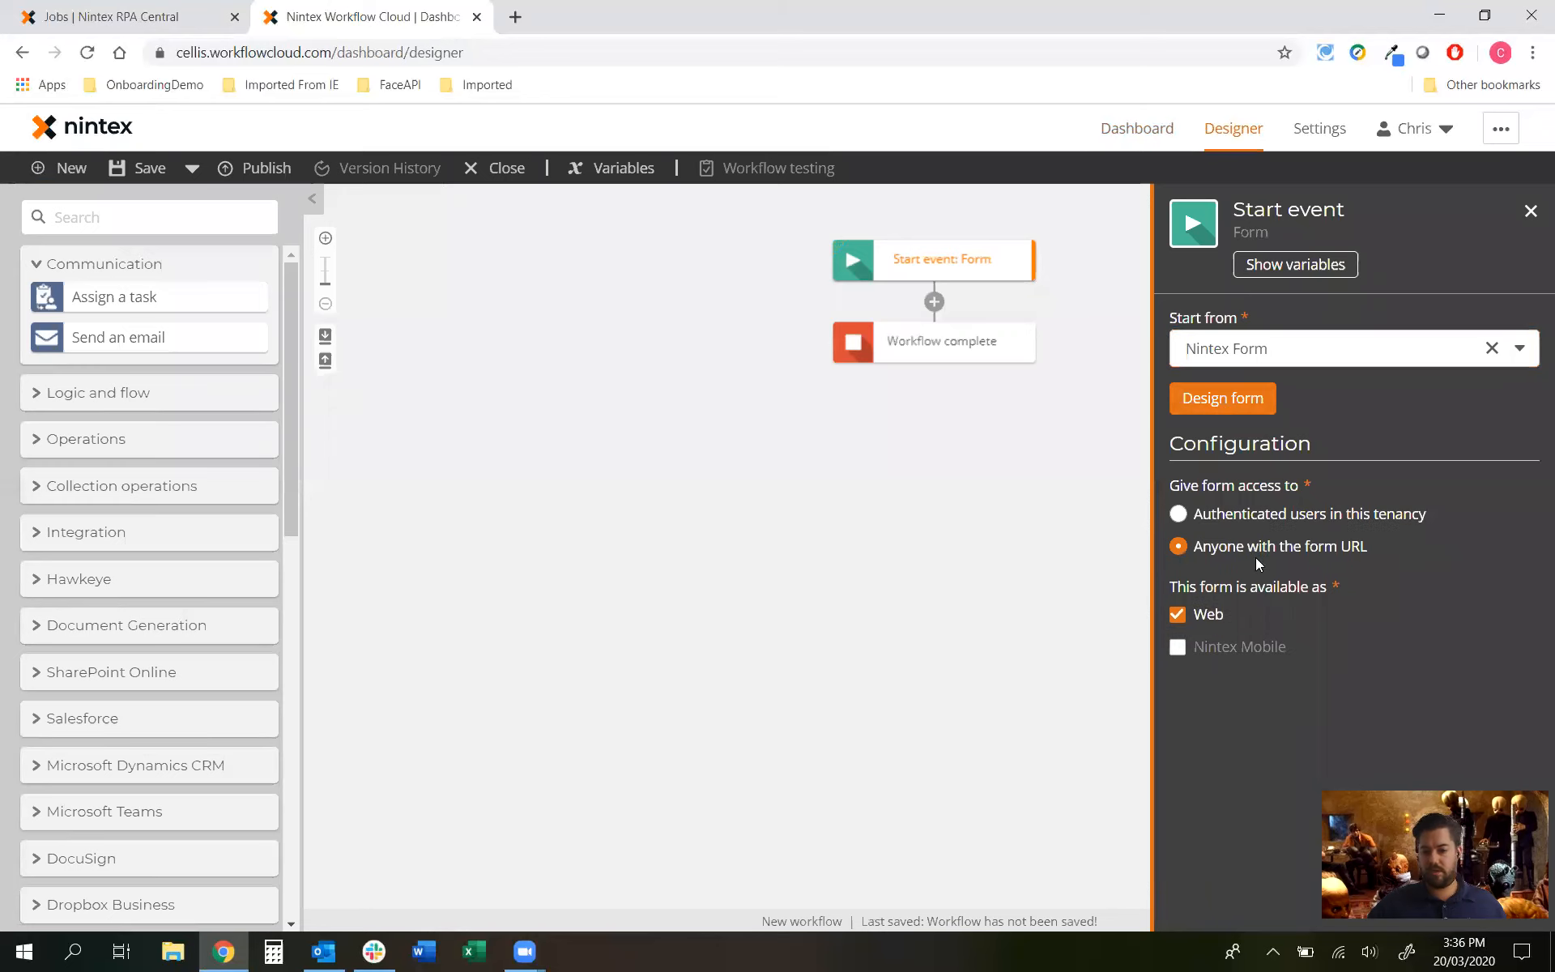
Step: Add a short text field titled Text1 to the start form and apply the changes
left_click(1235, 398)
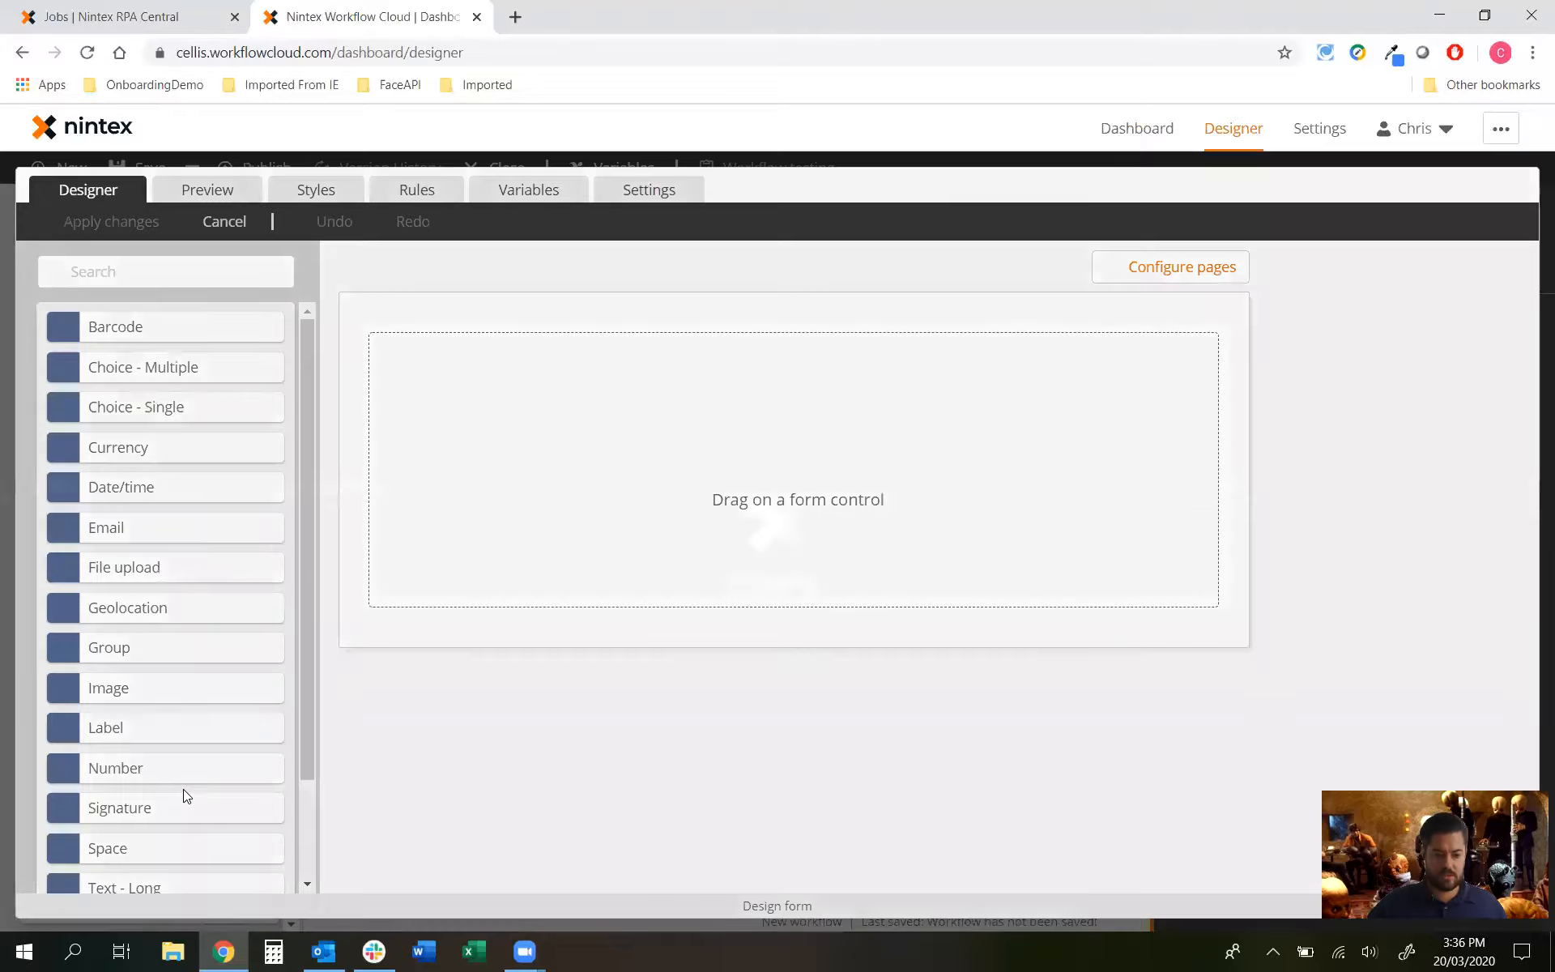
scroll(183, 788, "down", 3)
left_click_drag(125, 805, 566, 357)
left_click(1229, 374)
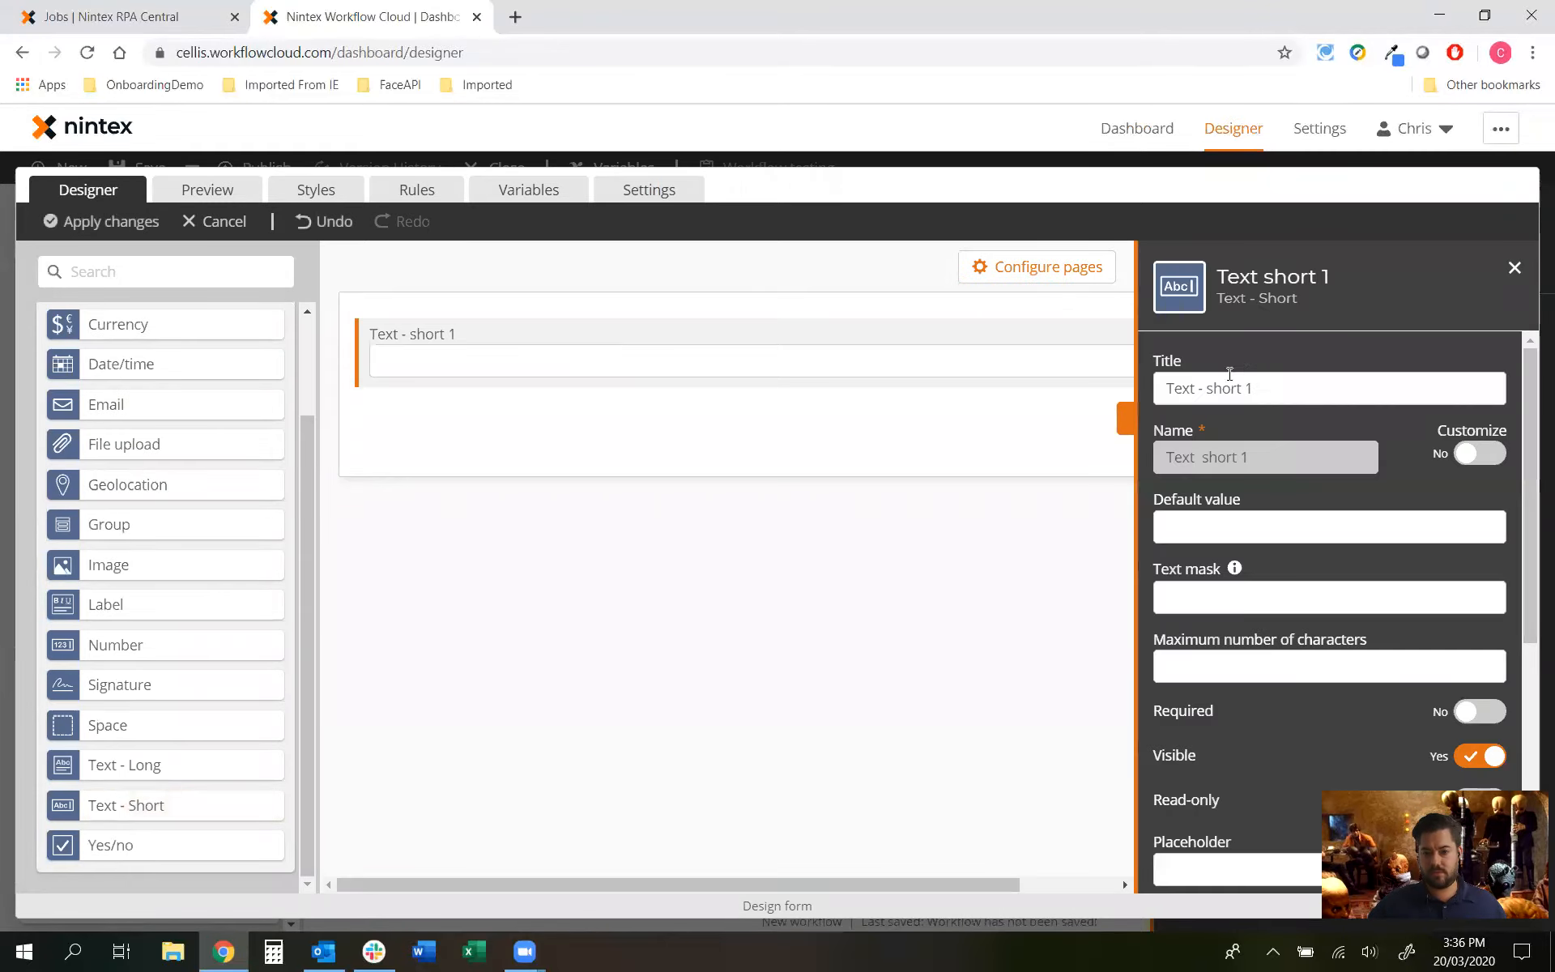
left_click(1245, 388)
key("BackSpace")
key("BackSpace")
key("BackSpace")
key("BackSpace")
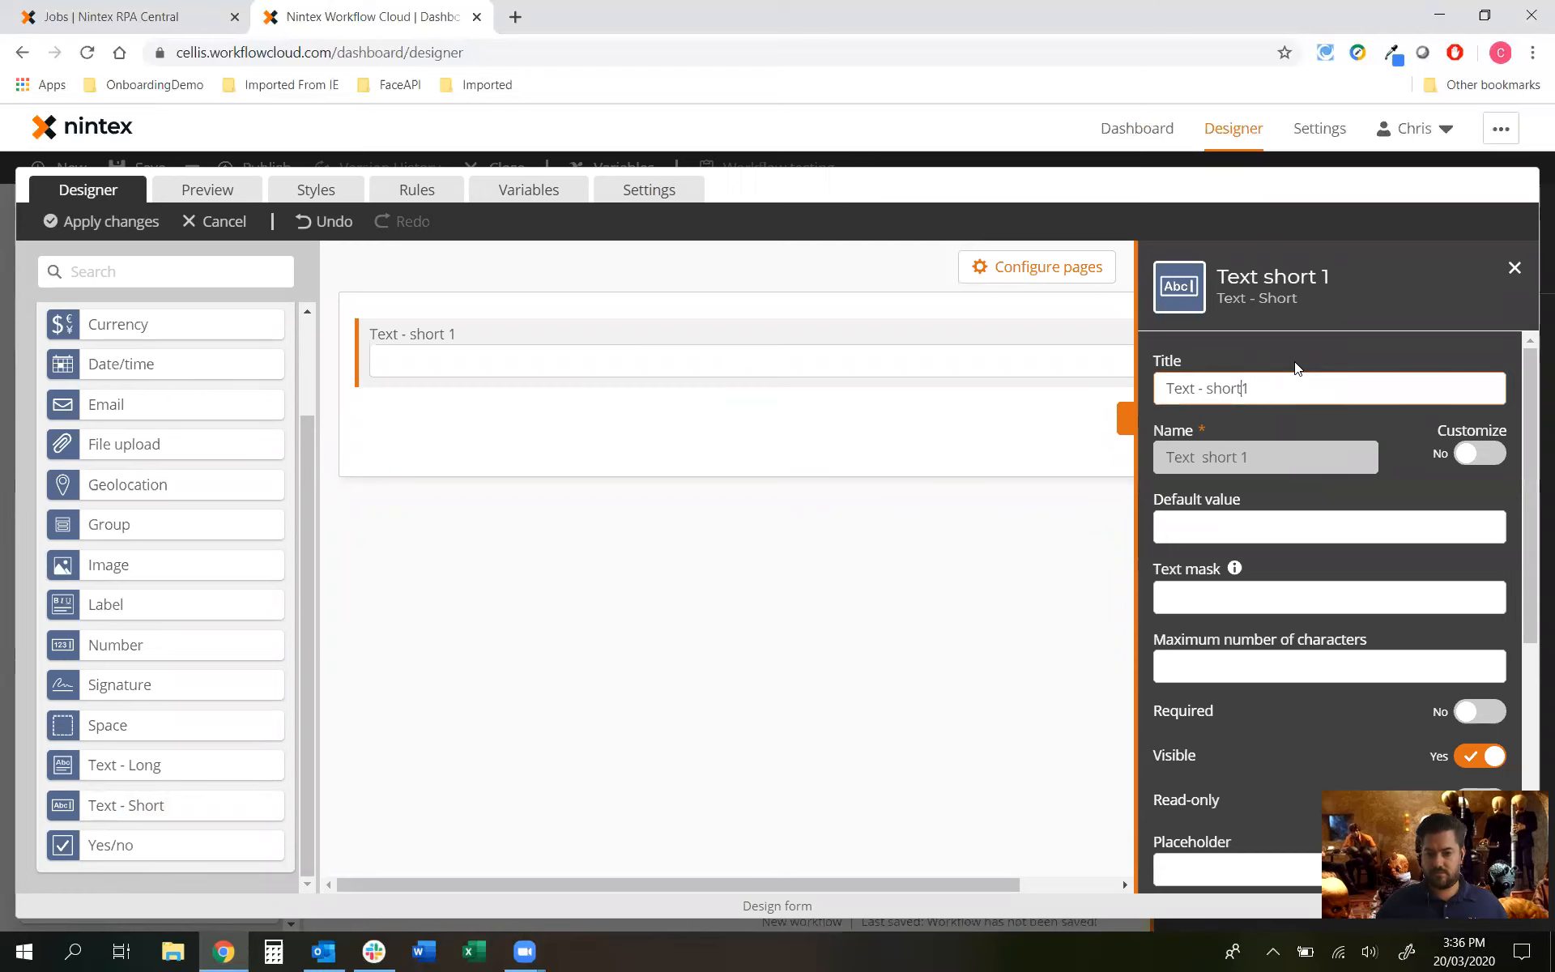
key("BackSpace")
key("BackSpace")
key("BackSpace")
key("BackSpace")
left_click(579, 573)
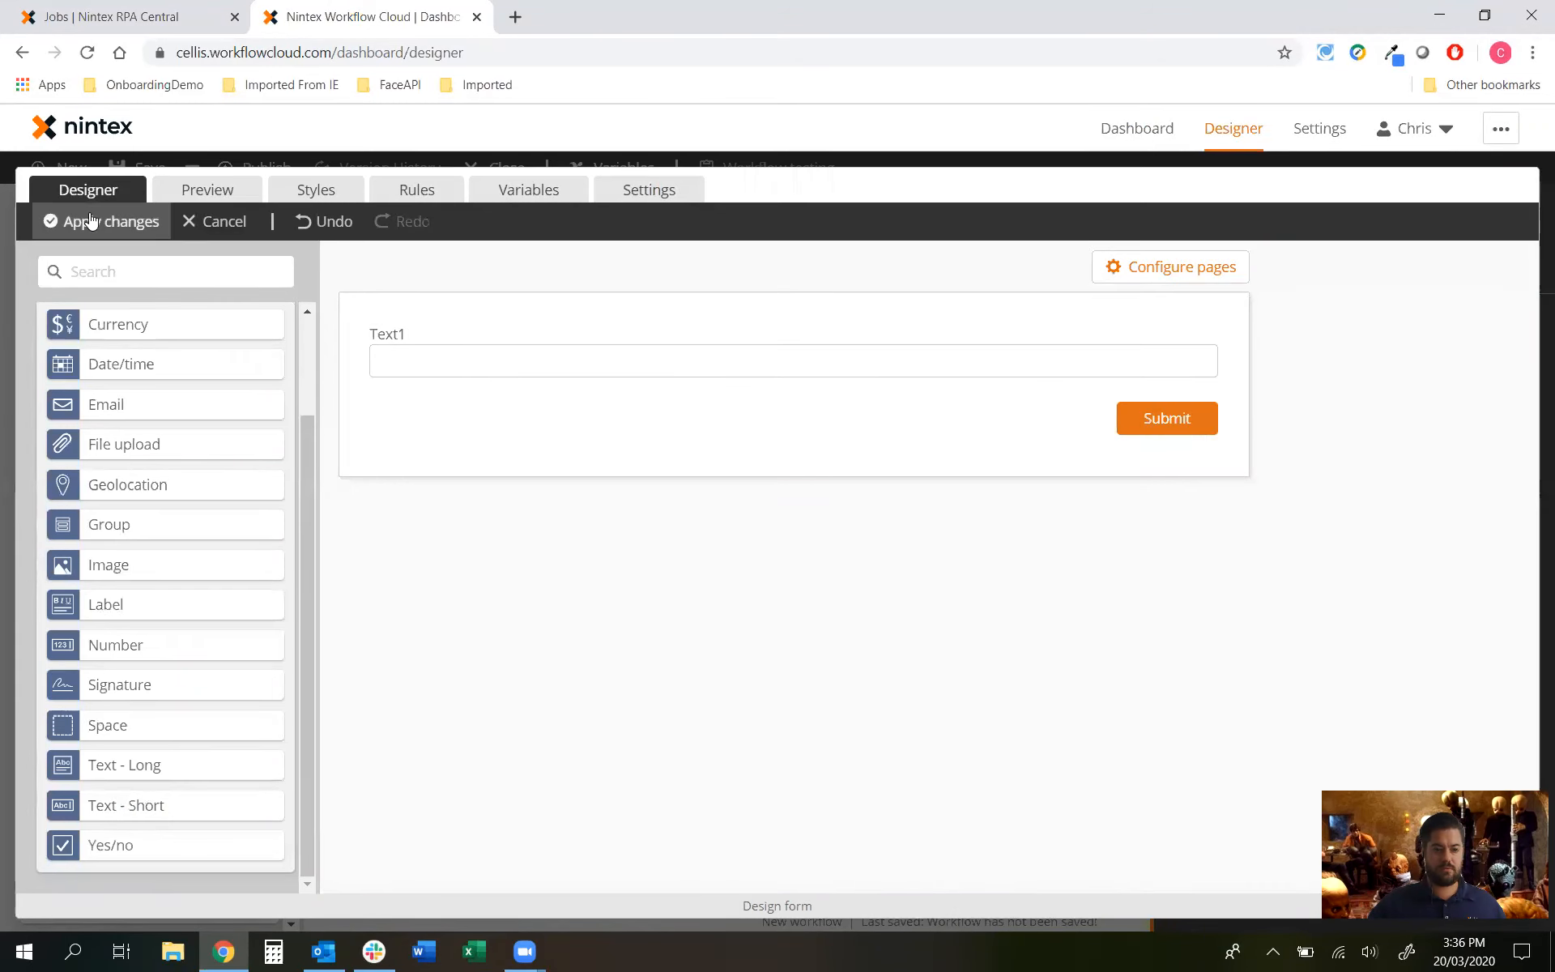
left_click(130, 224)
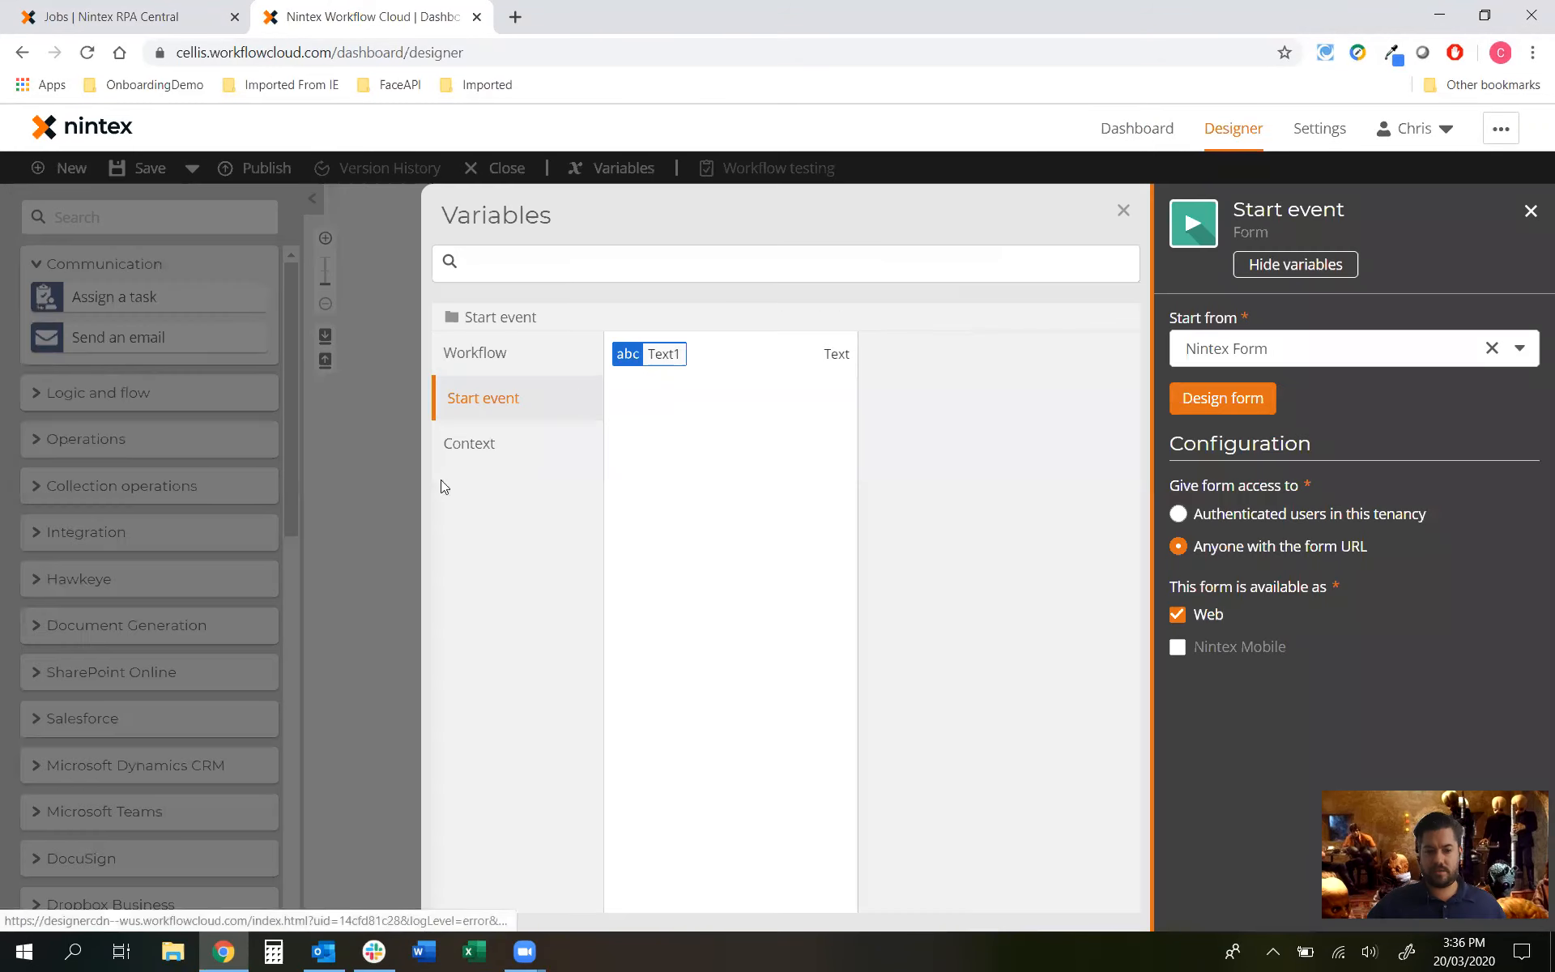
Step: Close the Variables panel and collapse the Communication actions group
left_click(397, 481)
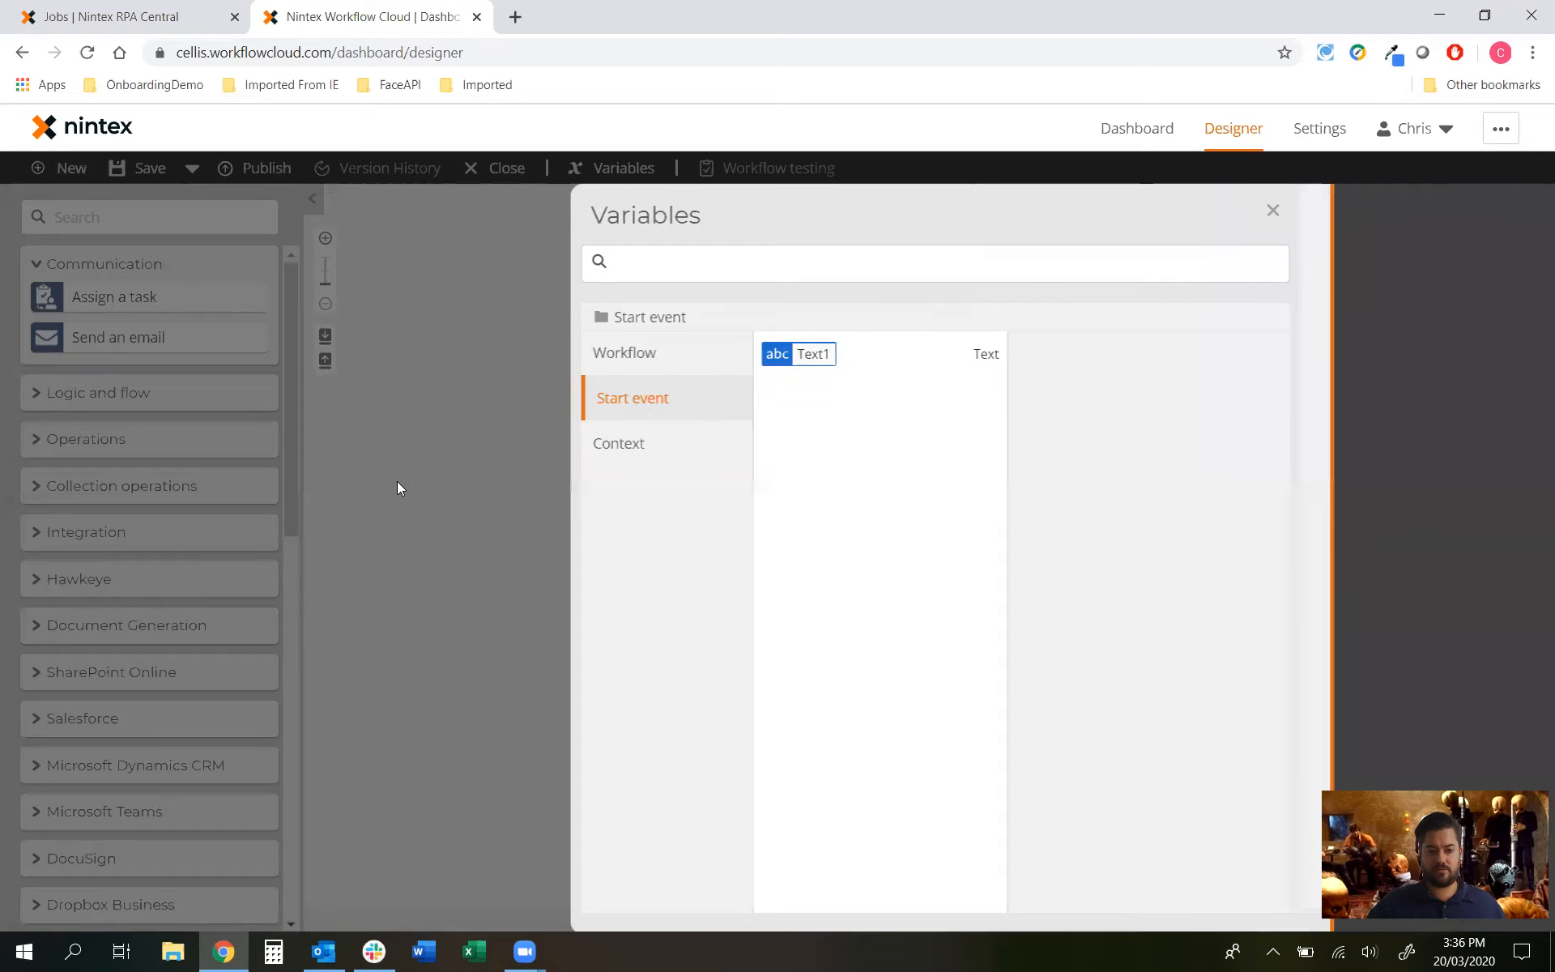
left_click(63, 264)
scroll(107, 486, "down", 4)
scroll(107, 483, "down", 2)
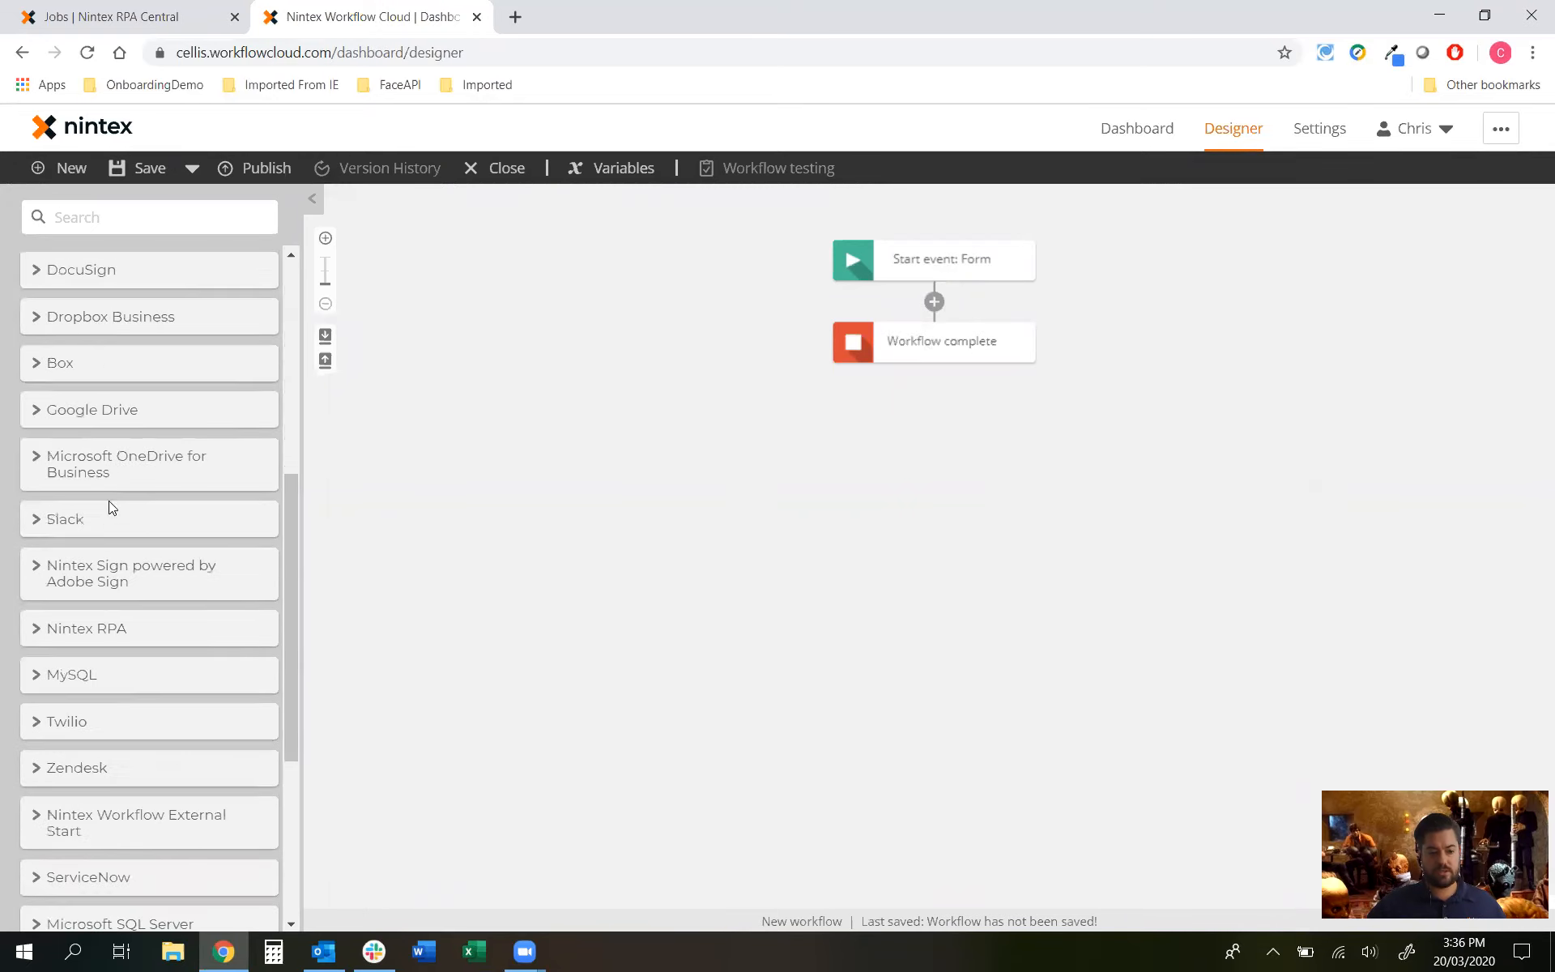
Step: Add a Start an RPA job action after the form start event
left_click(100, 639)
left_click(107, 208)
type("rpa")
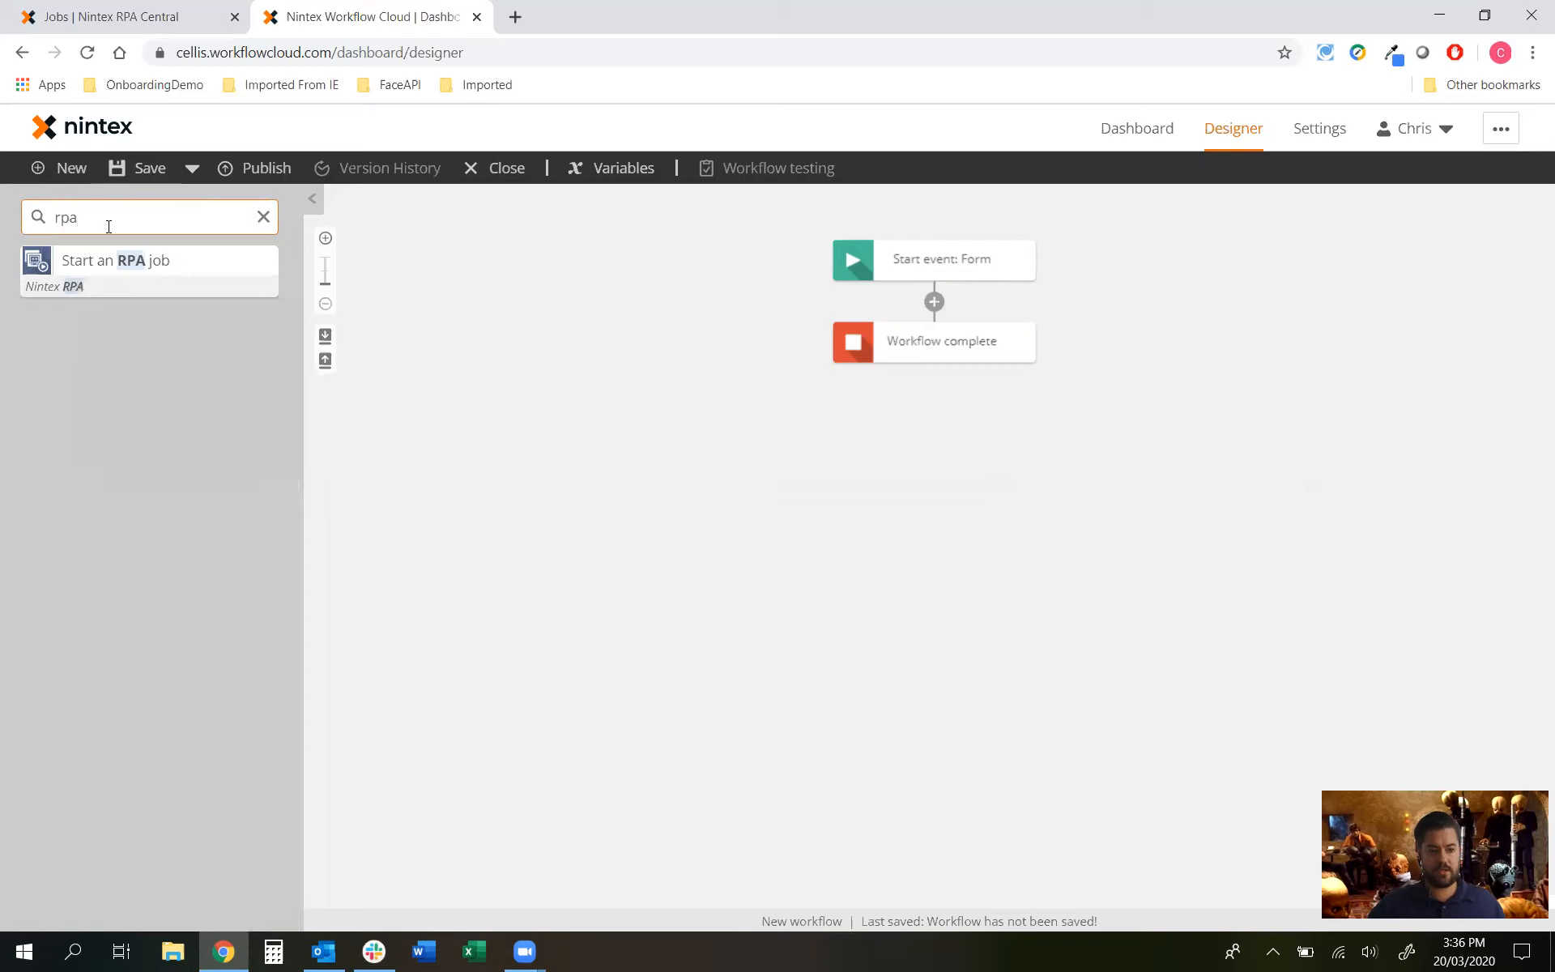
left_click_drag(98, 253, 923, 294)
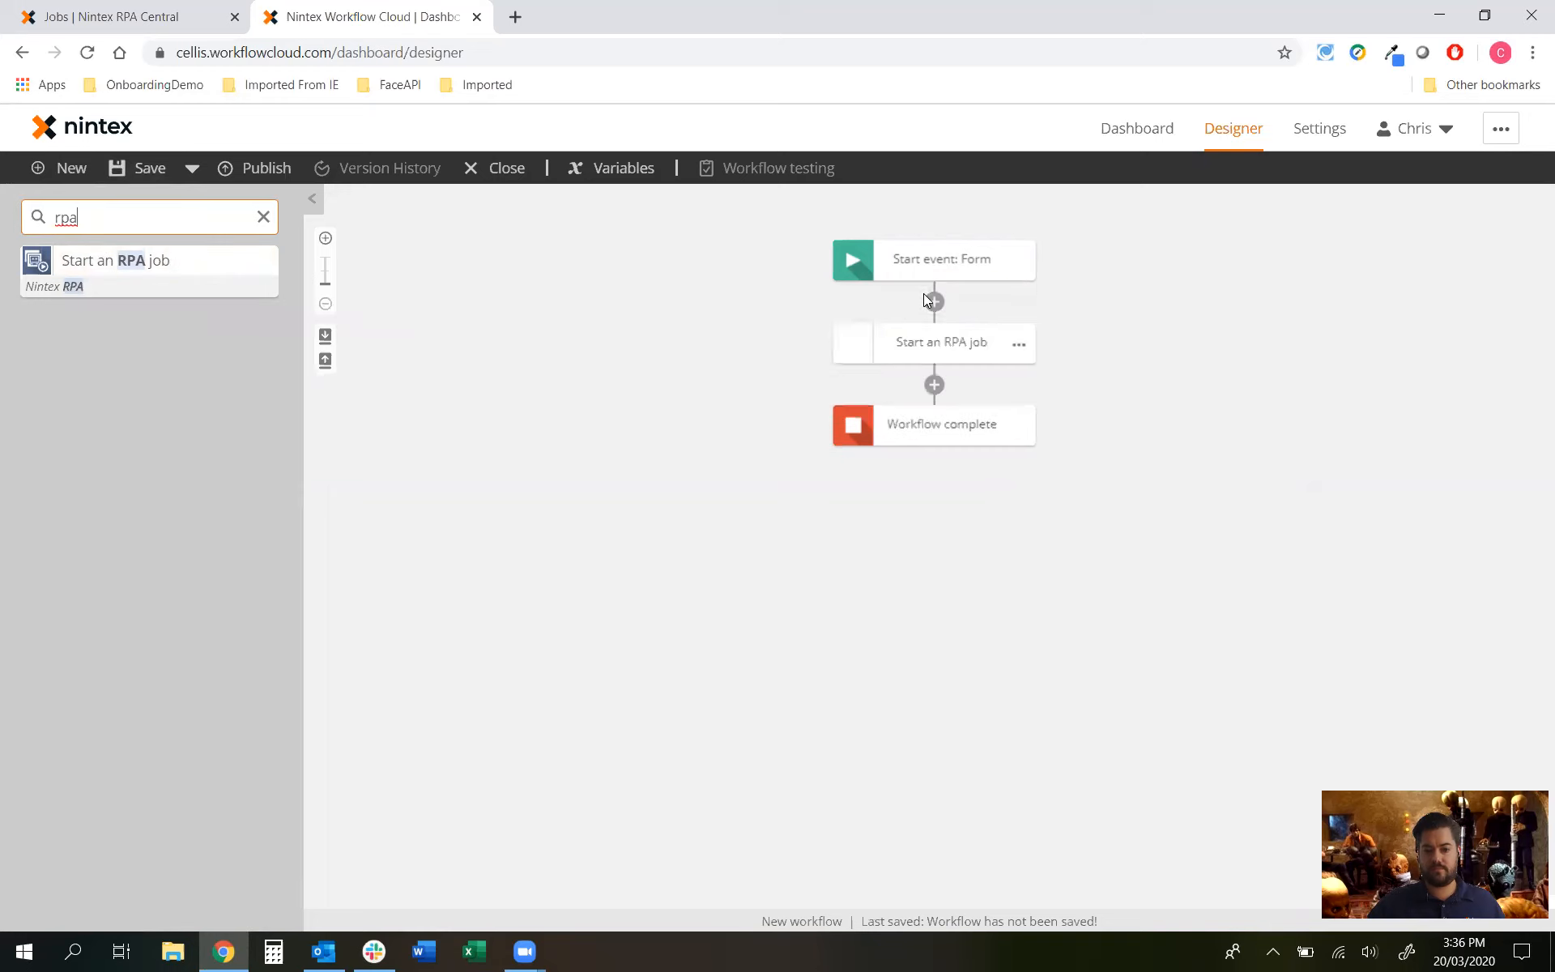
left_click(924, 345)
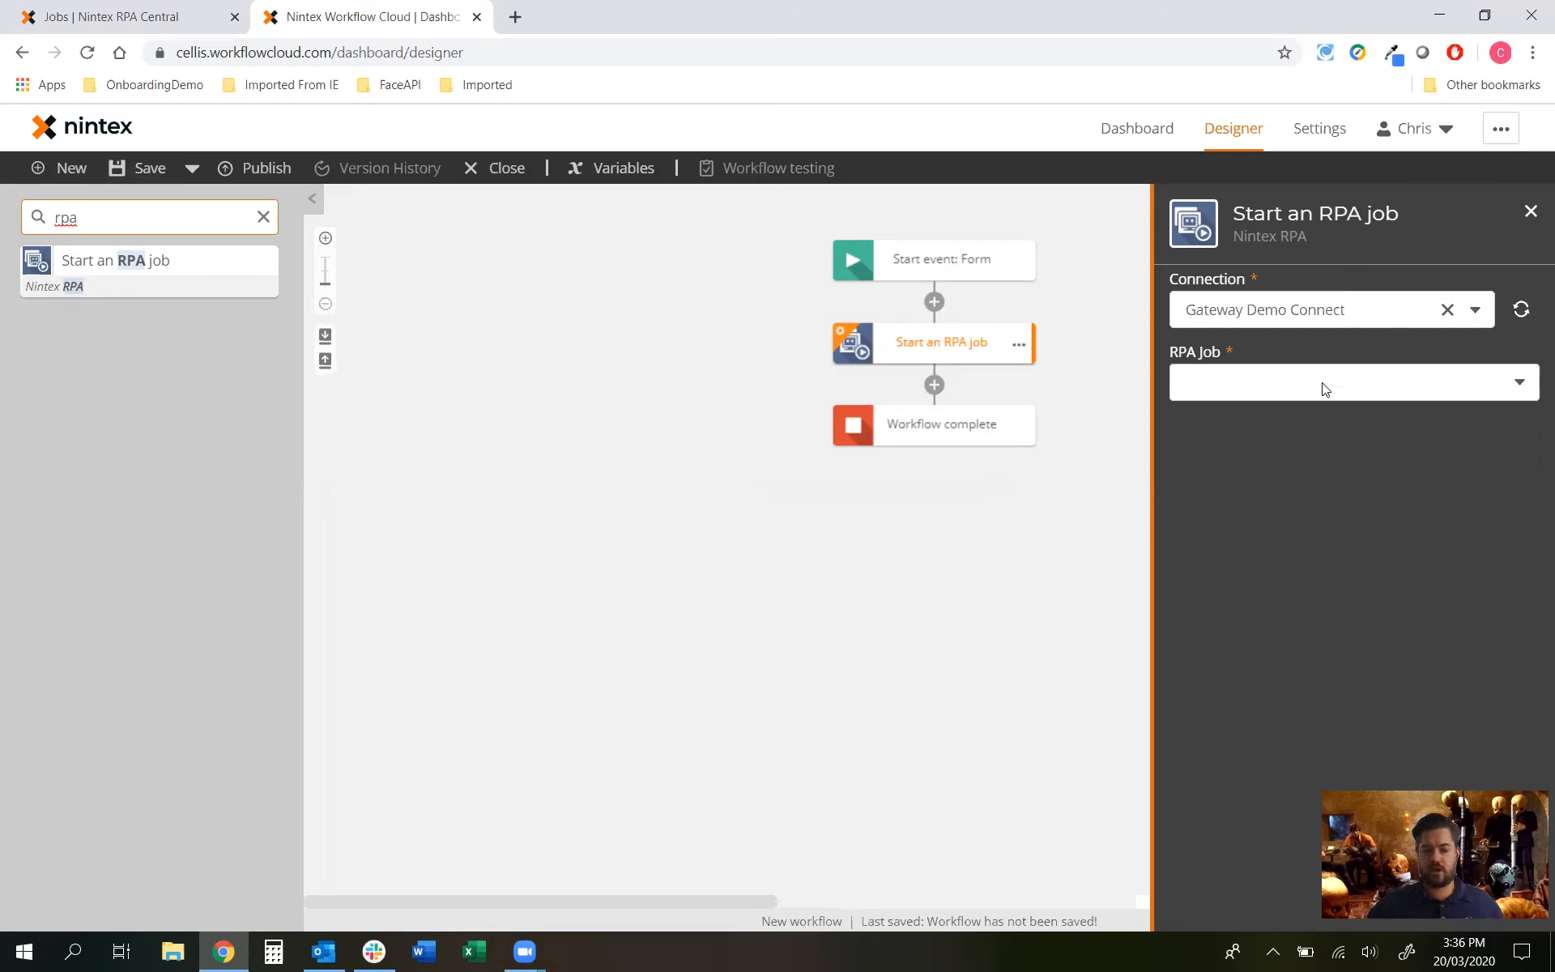
Step: Choose Gateway Demo Job as the RPA job and add its Text1 input
left_click(125, 16)
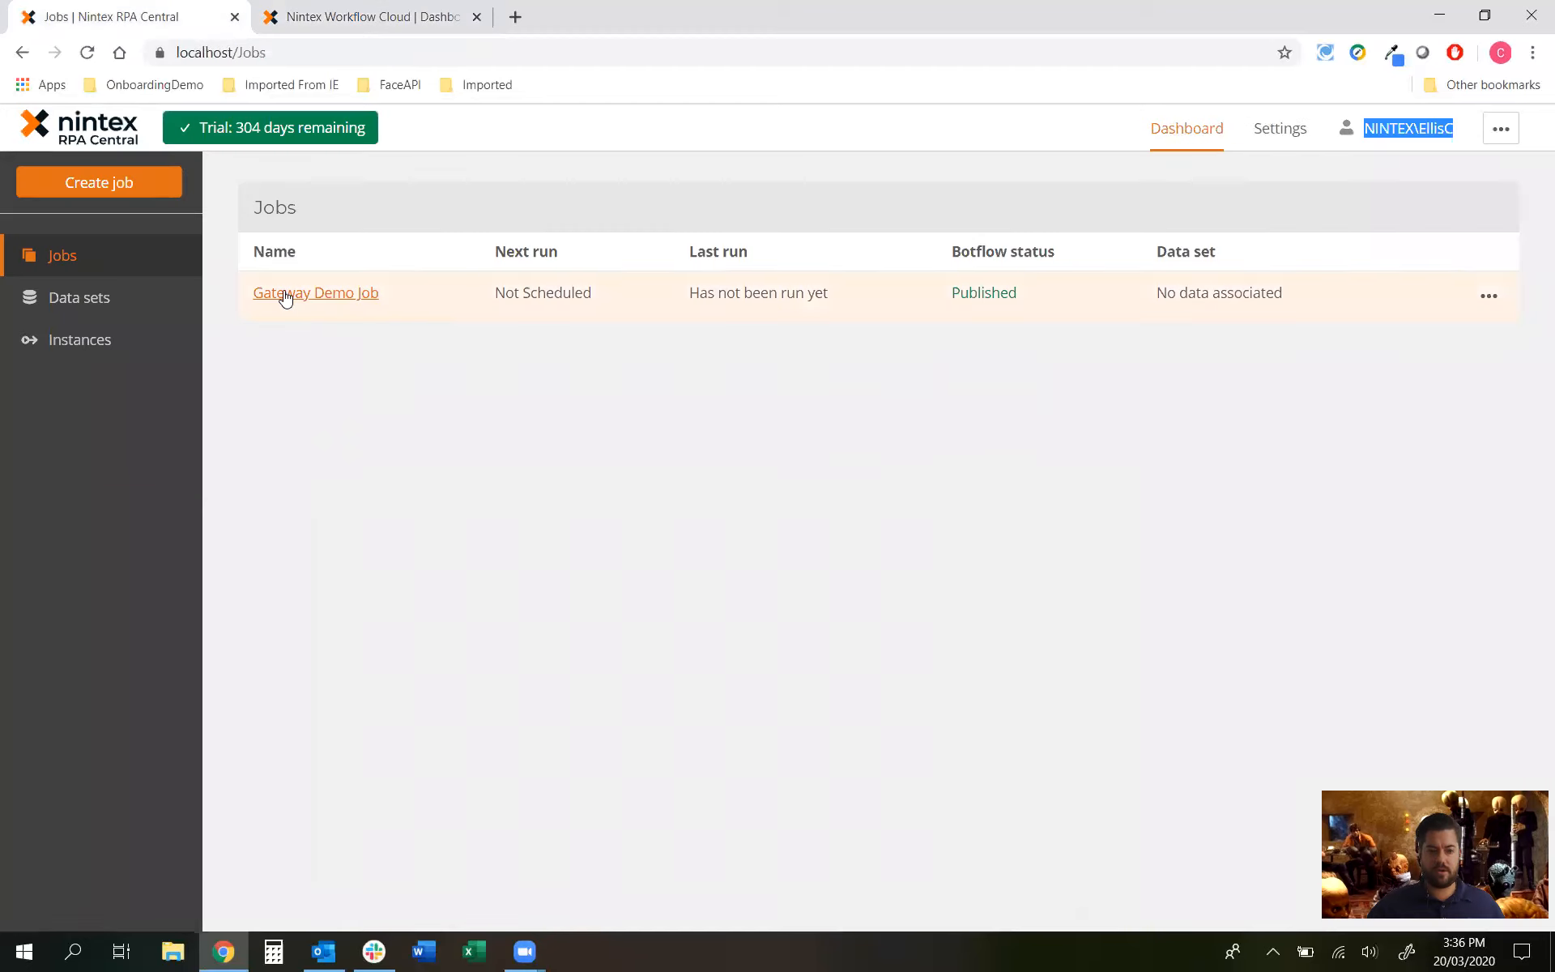
left_click(395, 17)
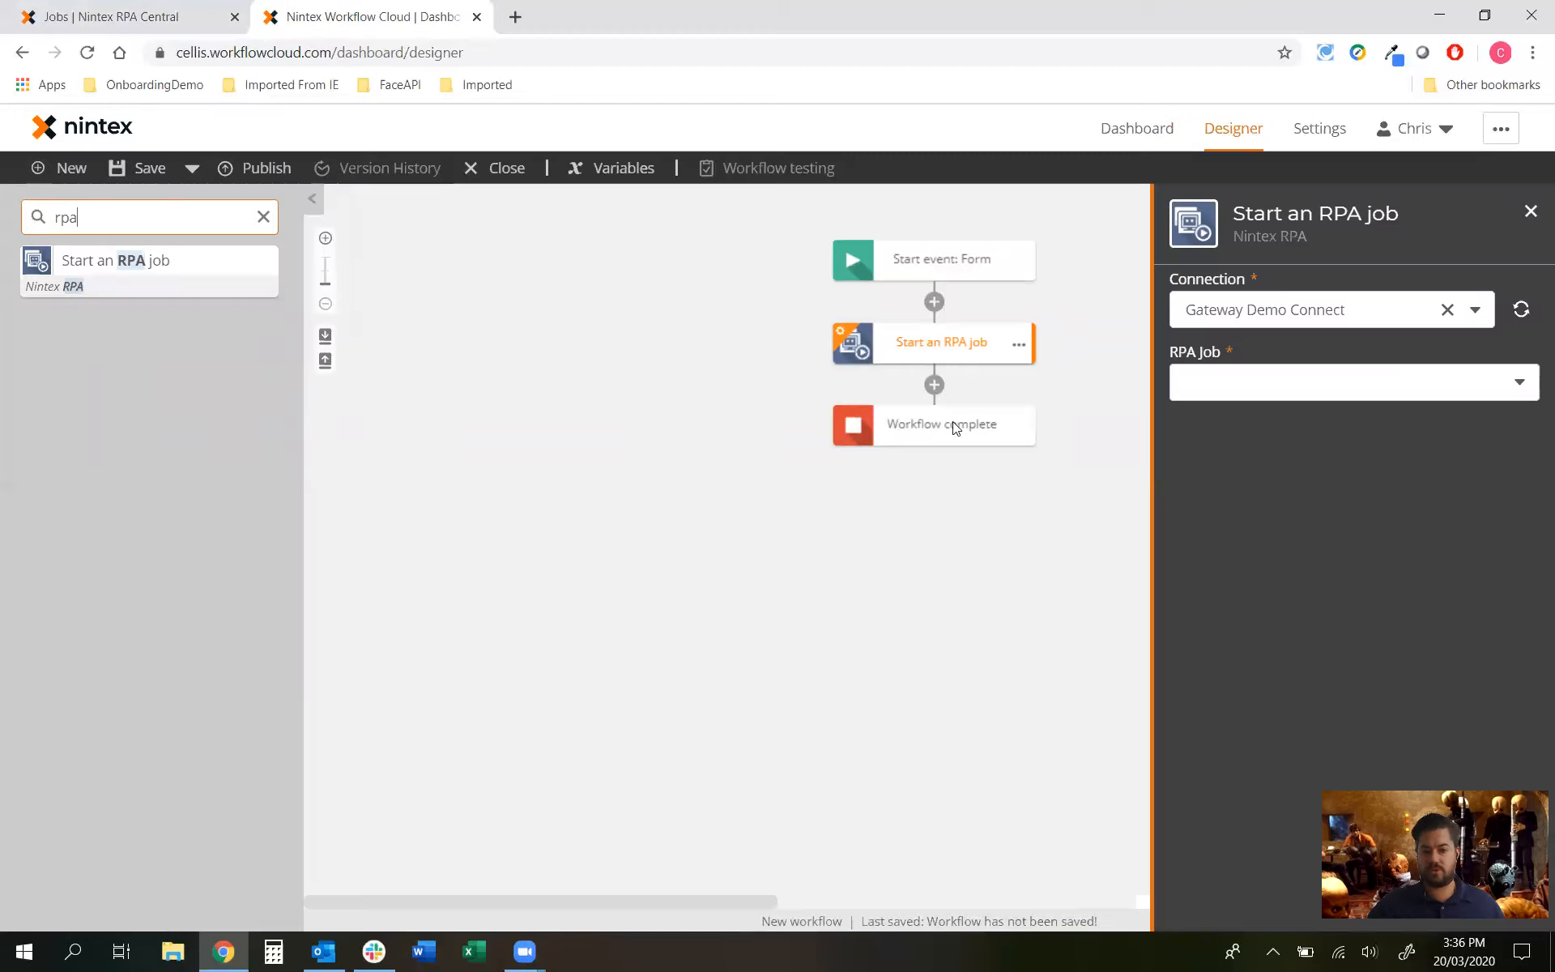
left_click(1336, 392)
left_click(1260, 421)
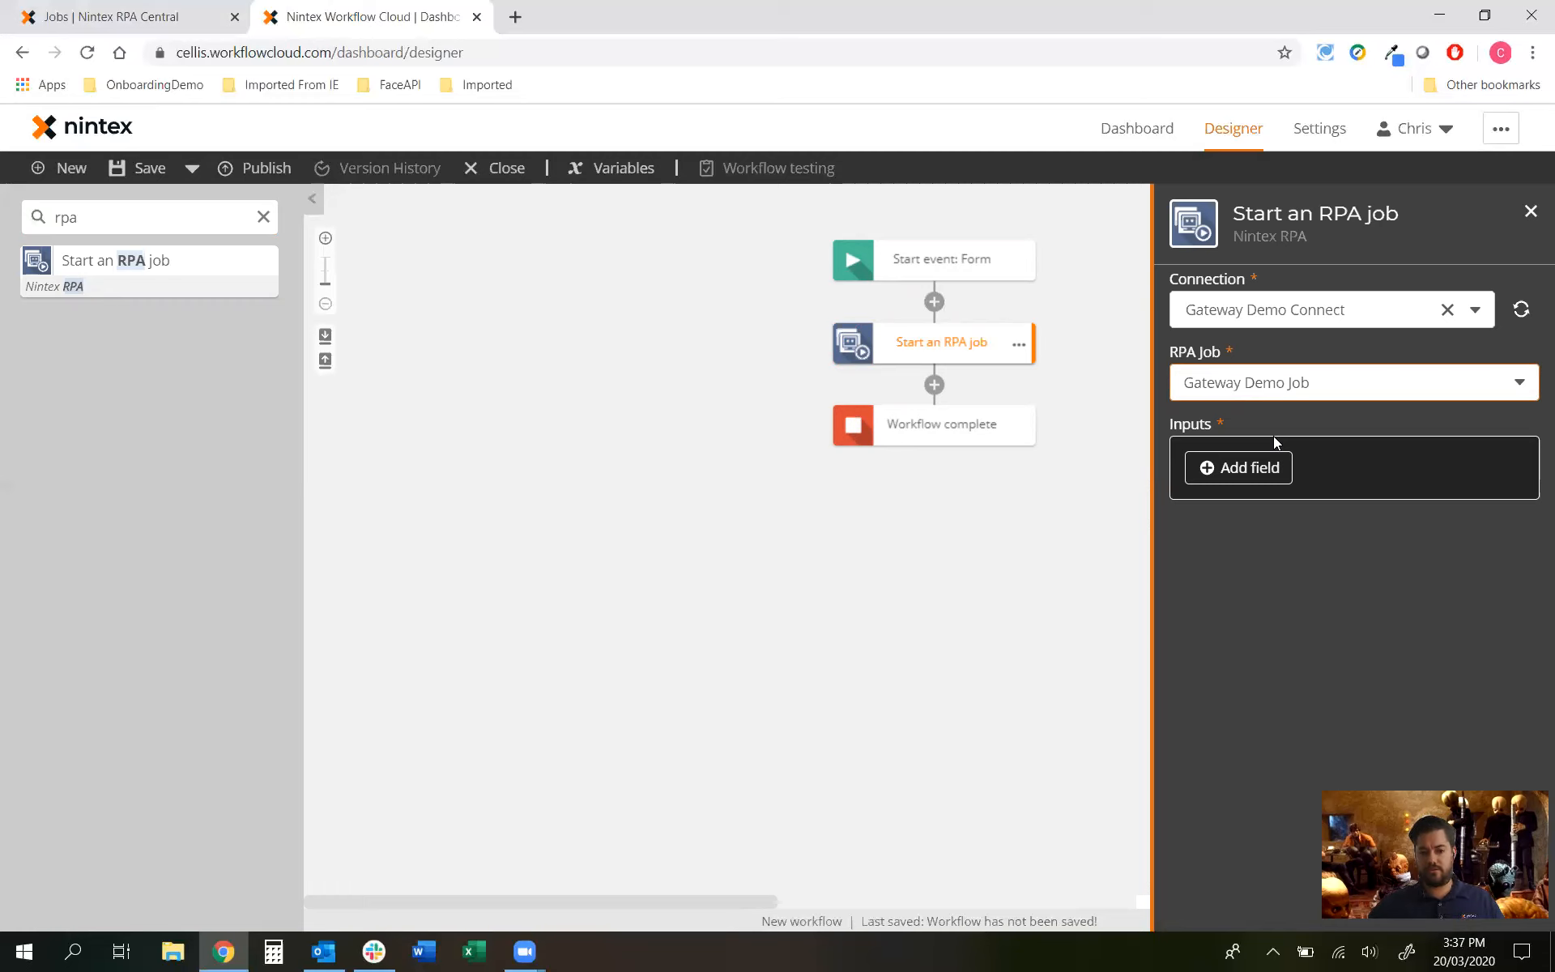
left_click(1262, 468)
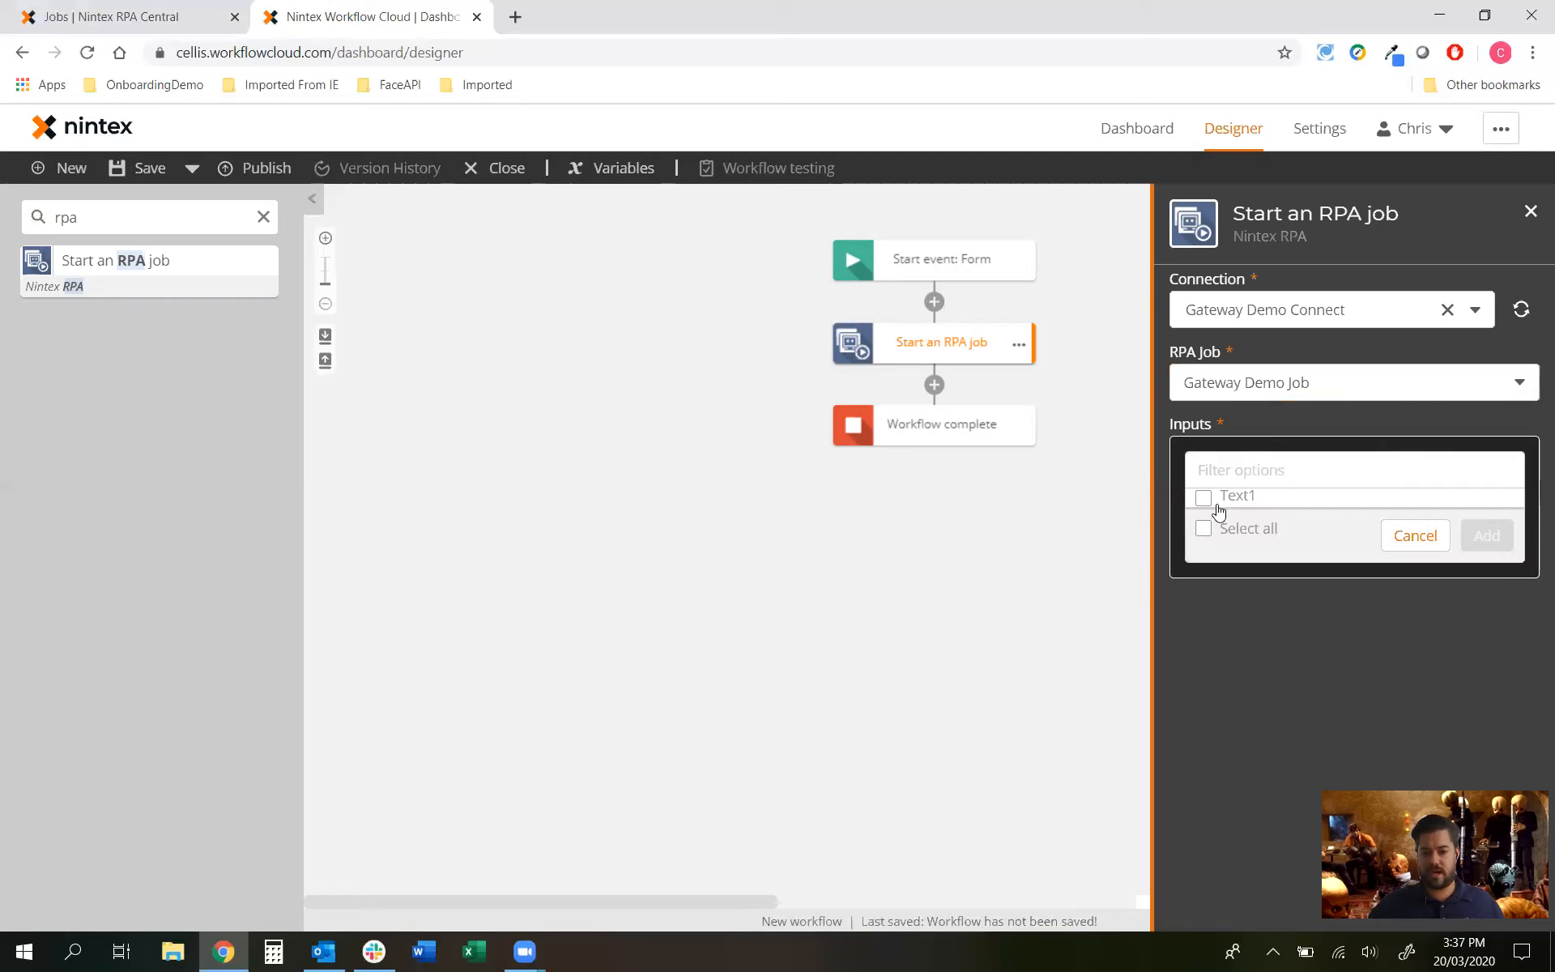
left_click(1414, 535)
left_click(1251, 468)
left_click(1204, 497)
left_click(1487, 535)
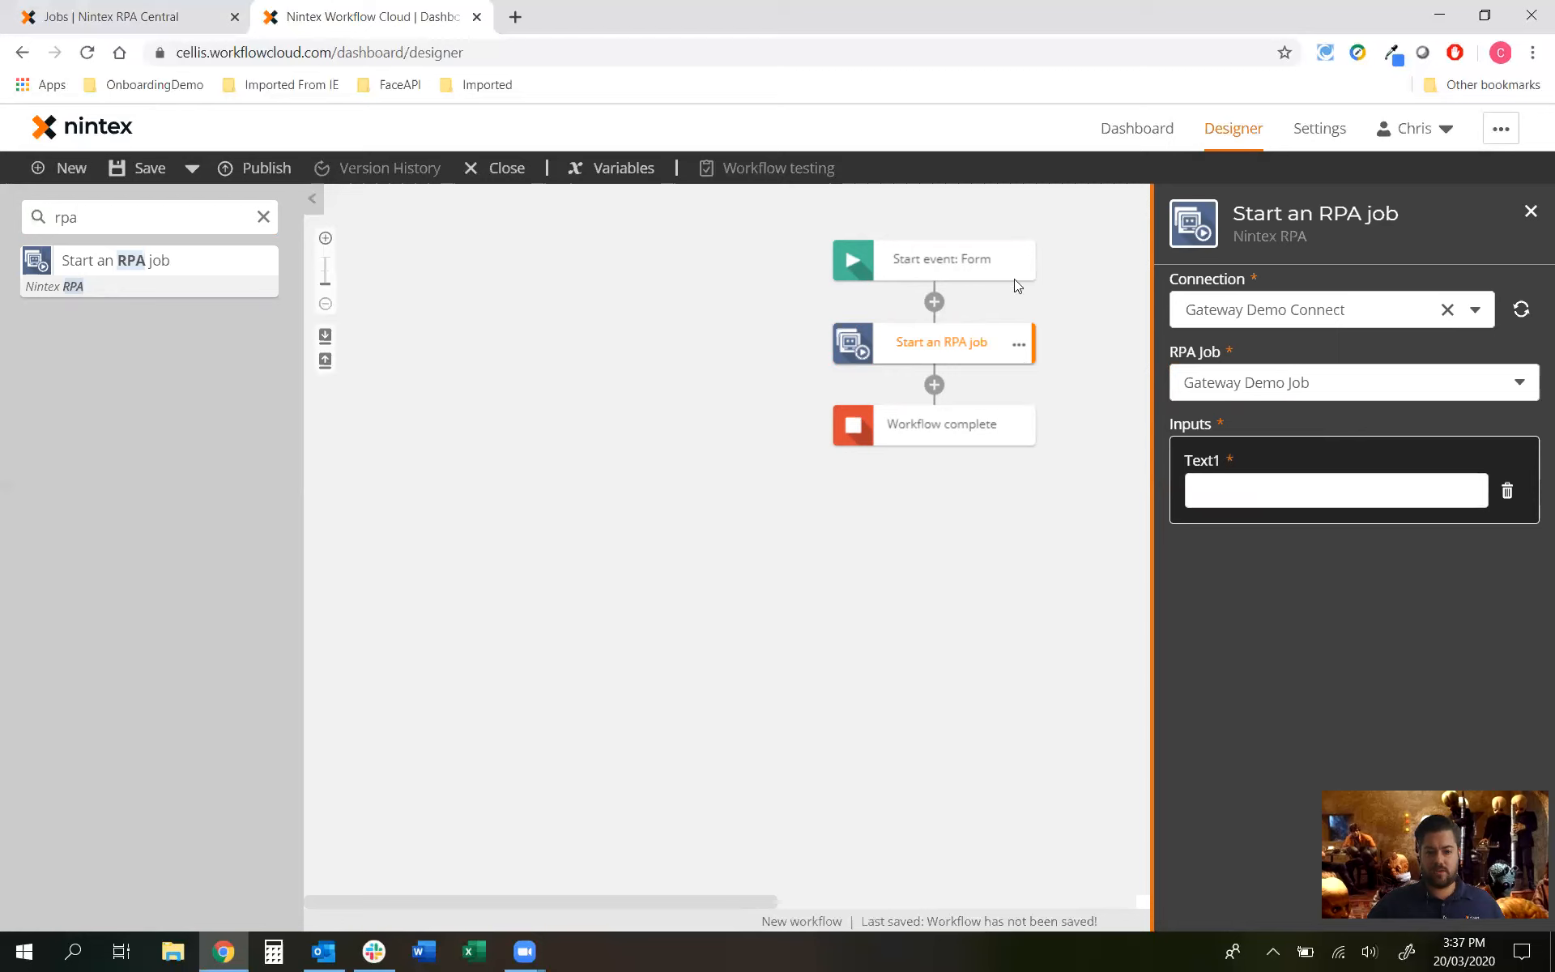
Step: Fill the job's Text1 input with the form's Text1 variable and close the action settings
left_click(1275, 491)
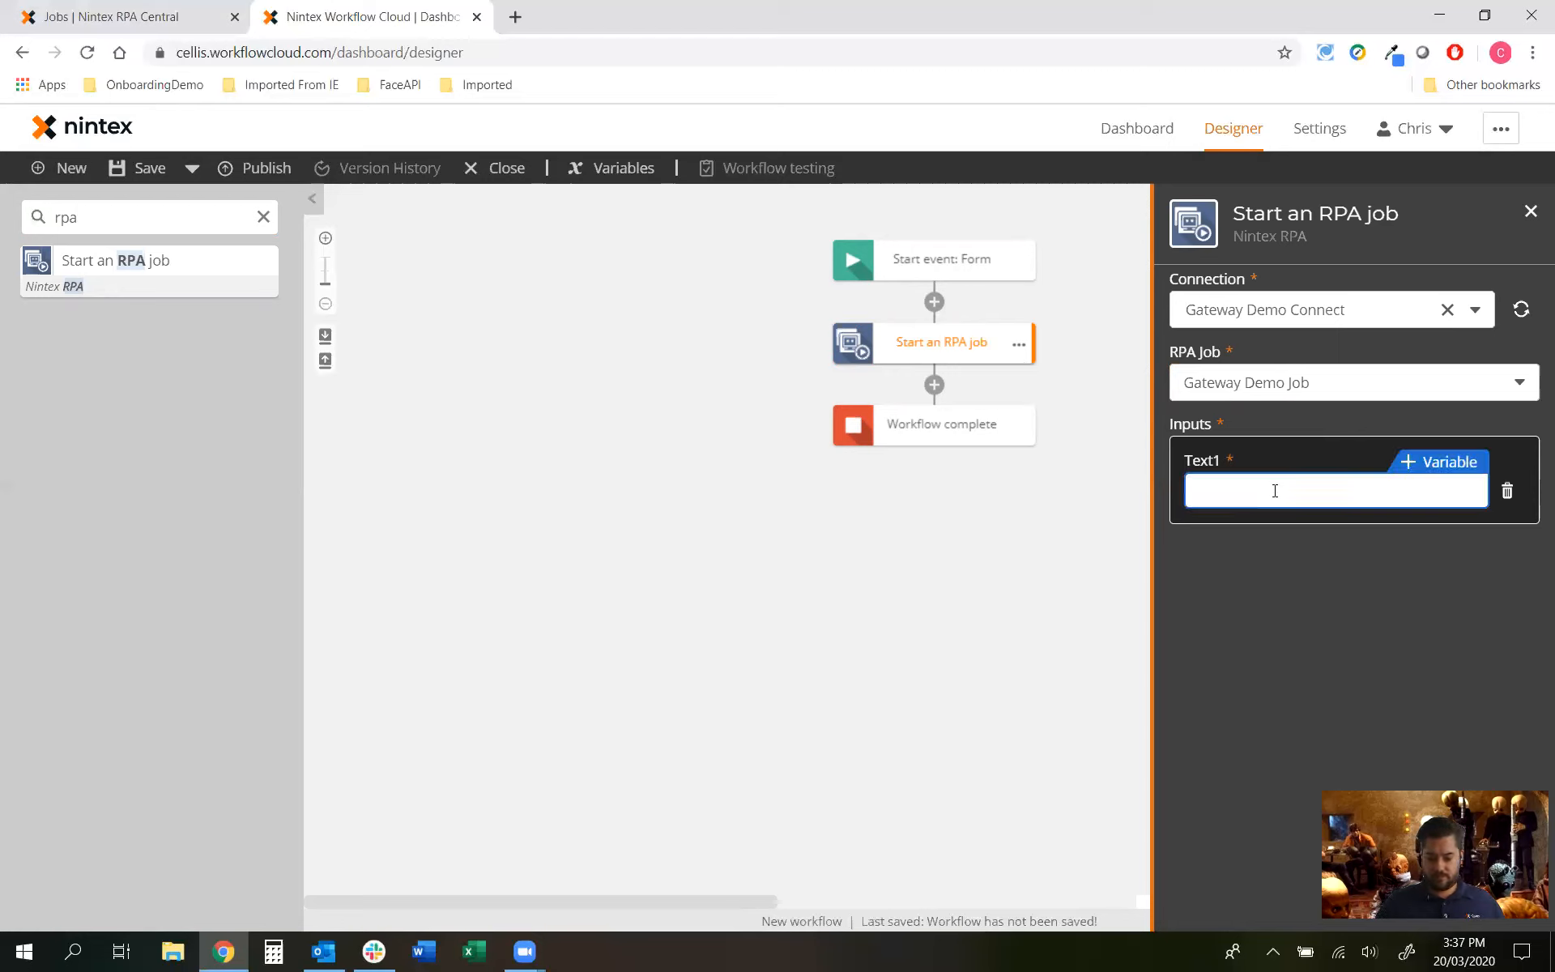
type("[[tex")
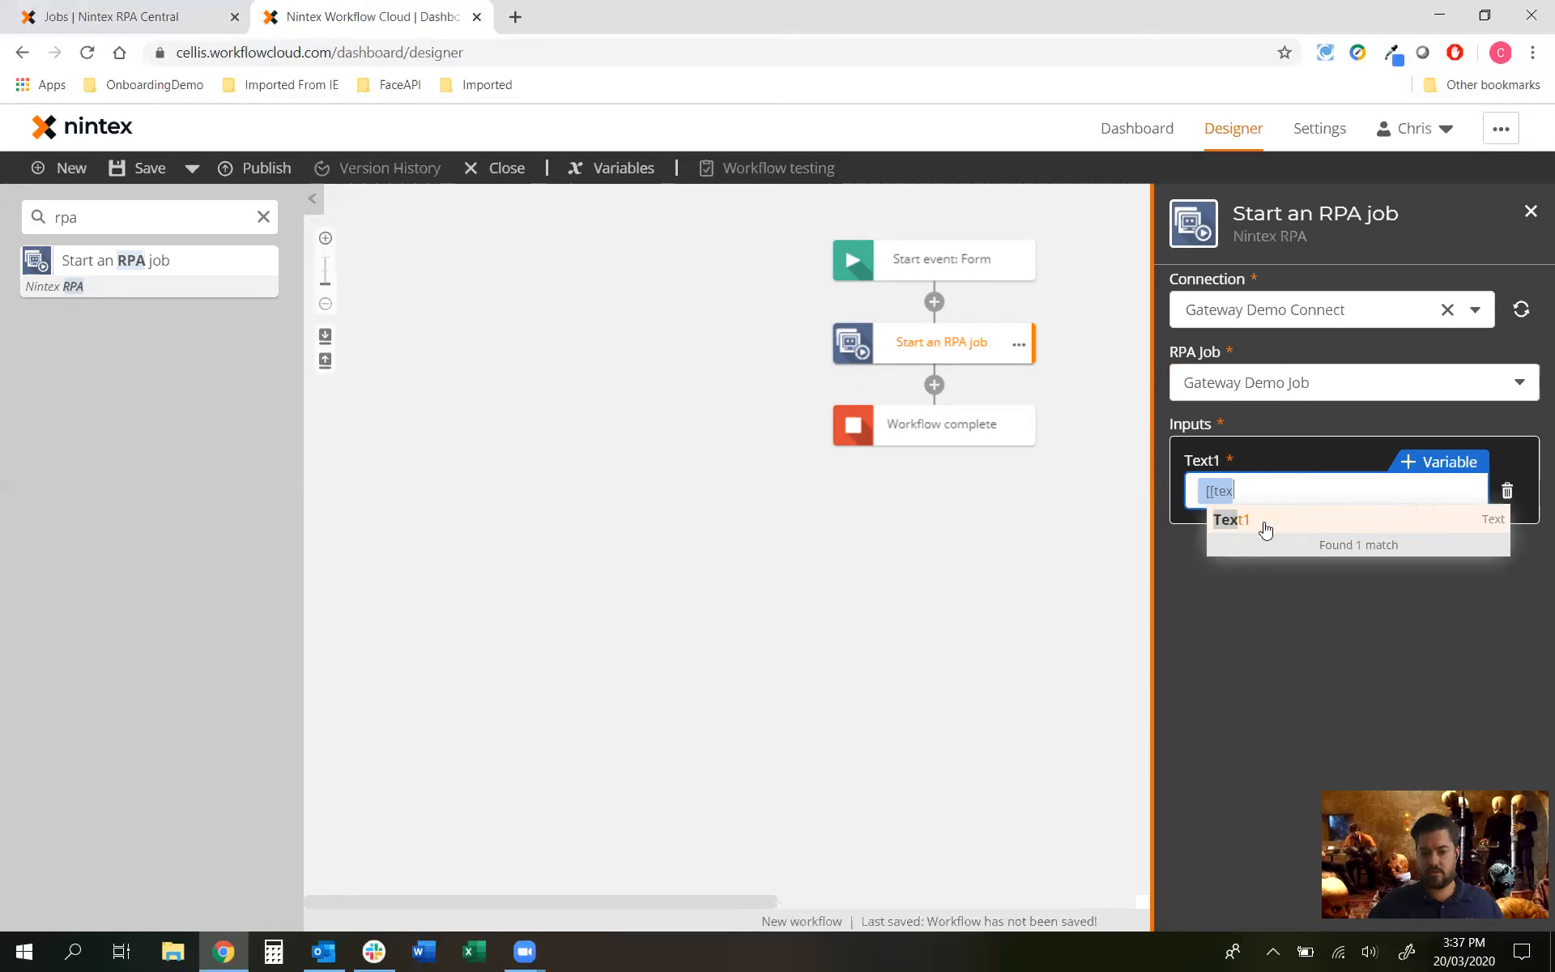
left_click(1267, 523)
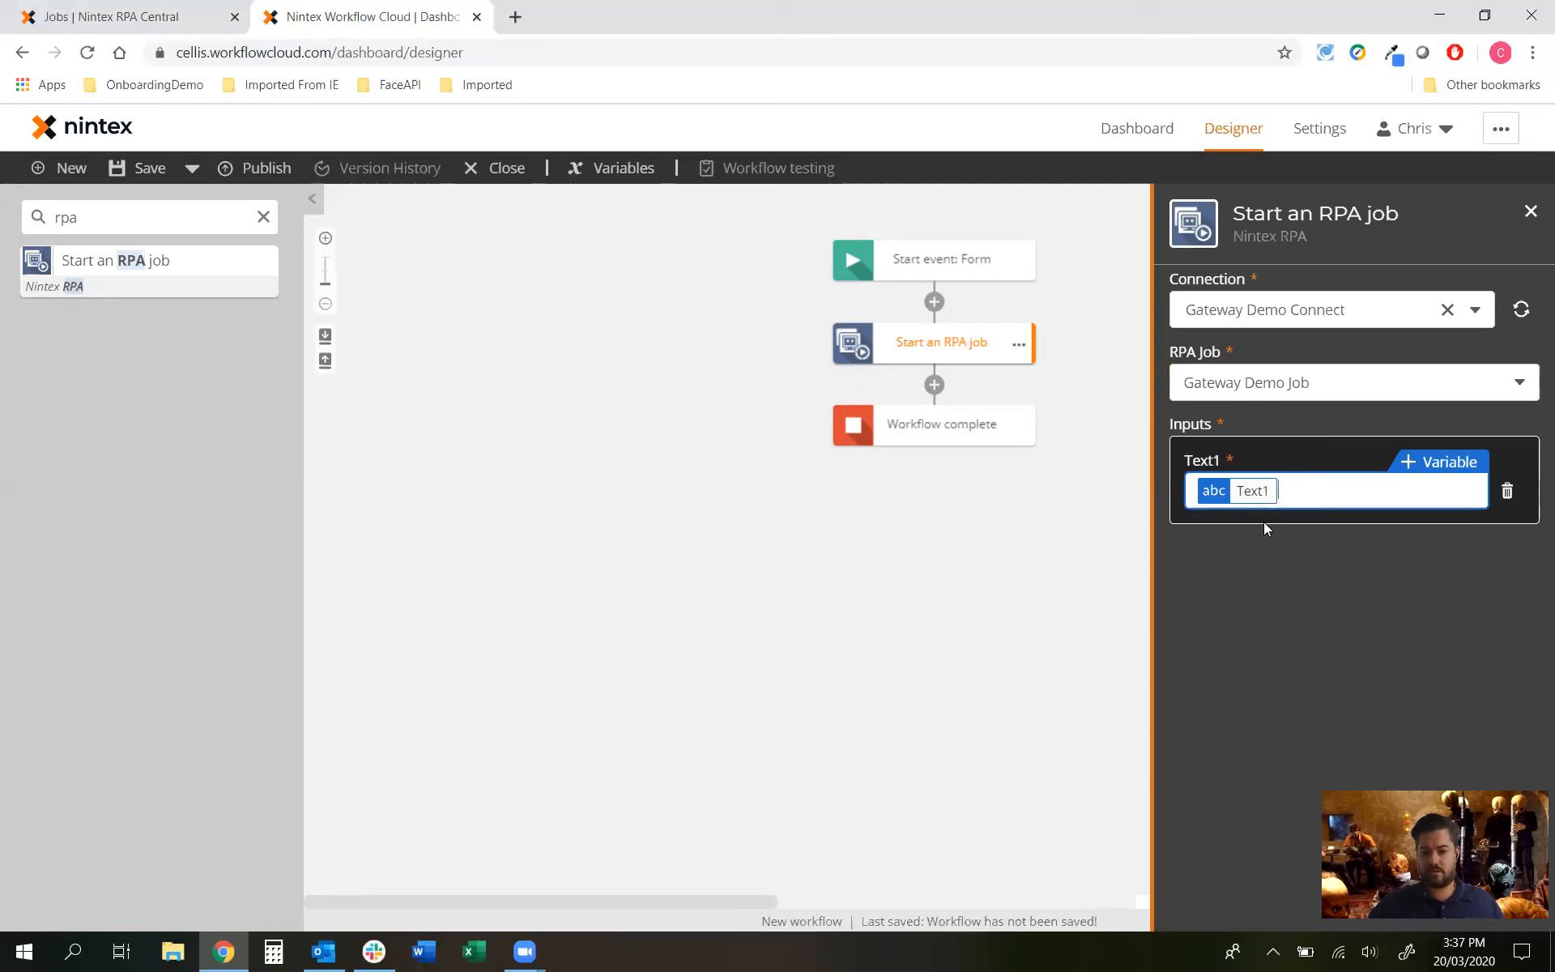
left_click(964, 532)
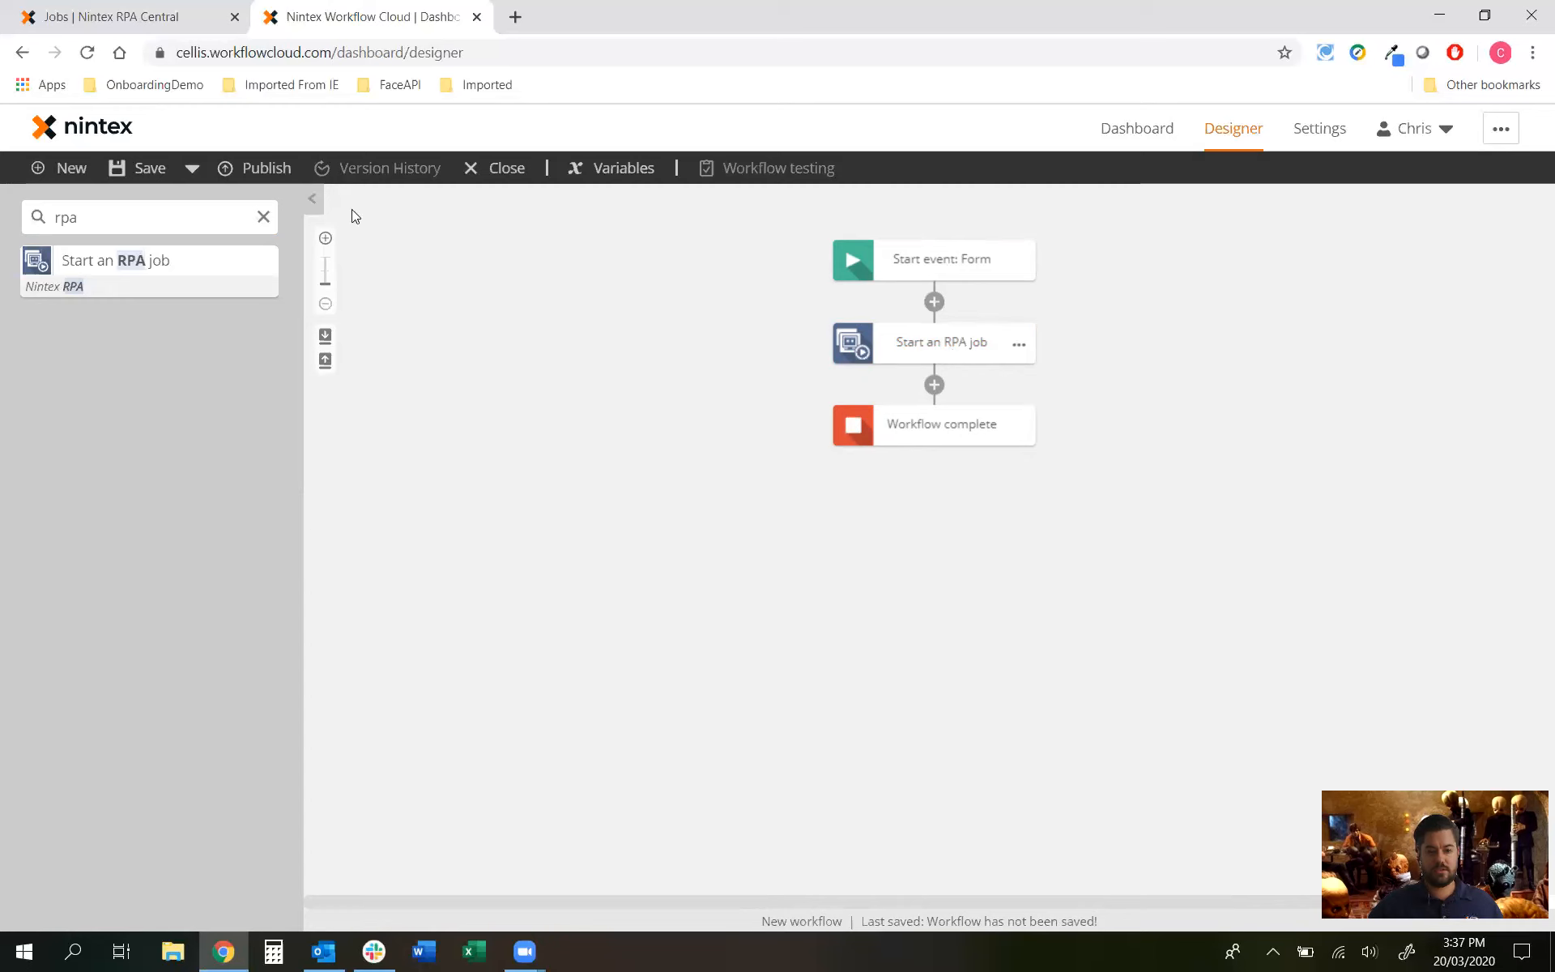
left_click(267, 170)
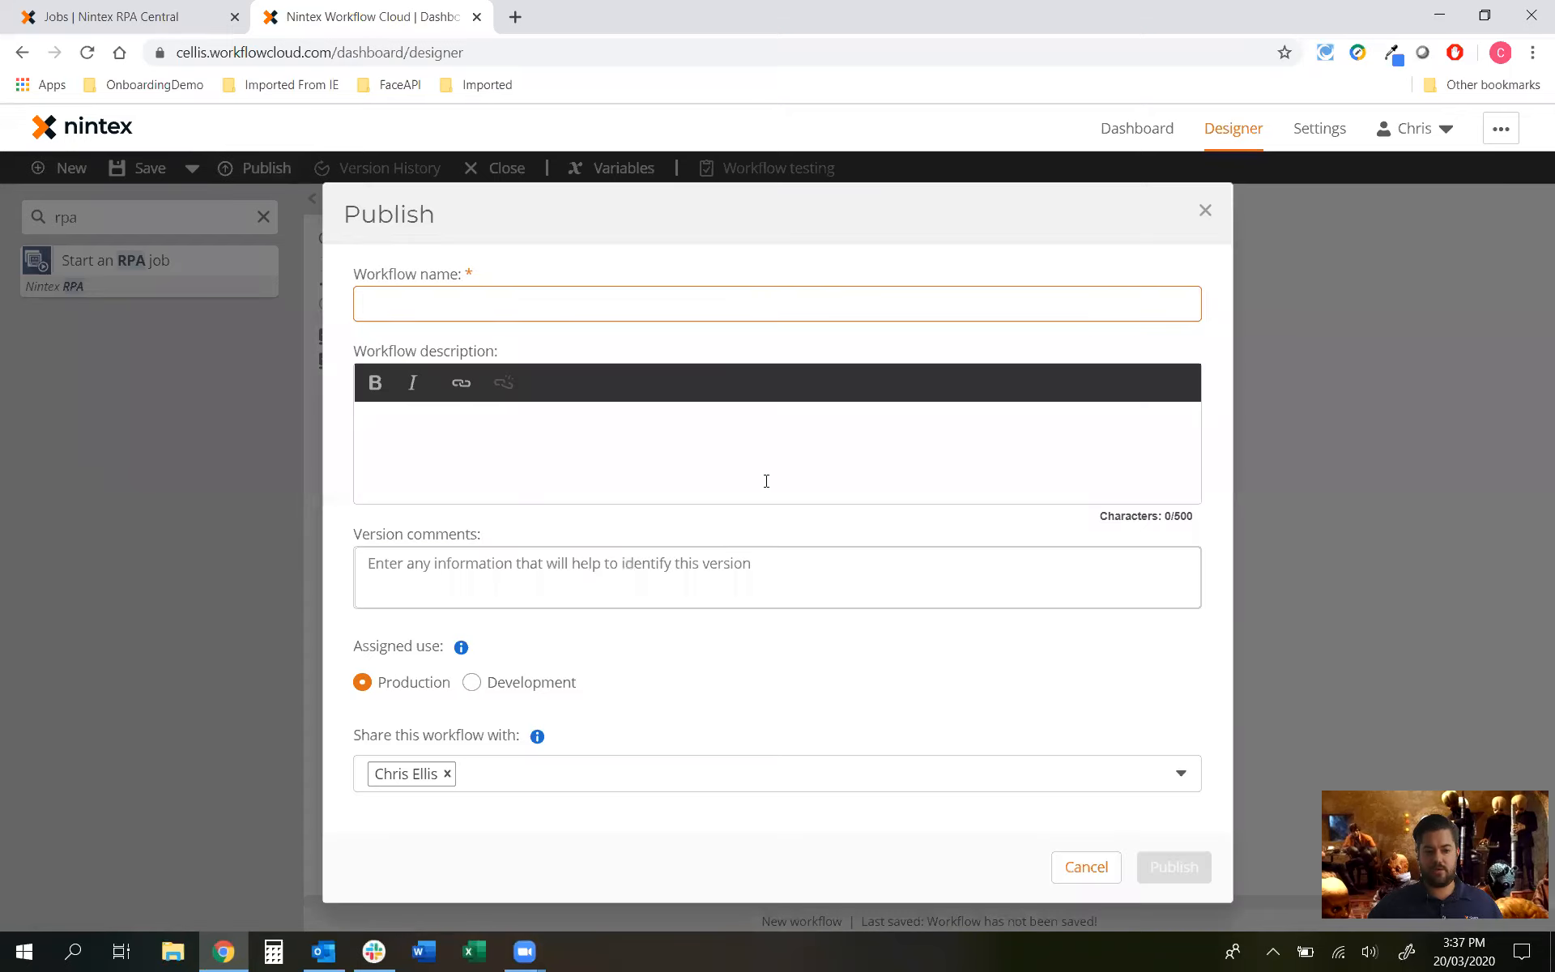
Step: Publish the workflow as 'Gateway Demo' and open its web form in a new tab
type("Gateway")
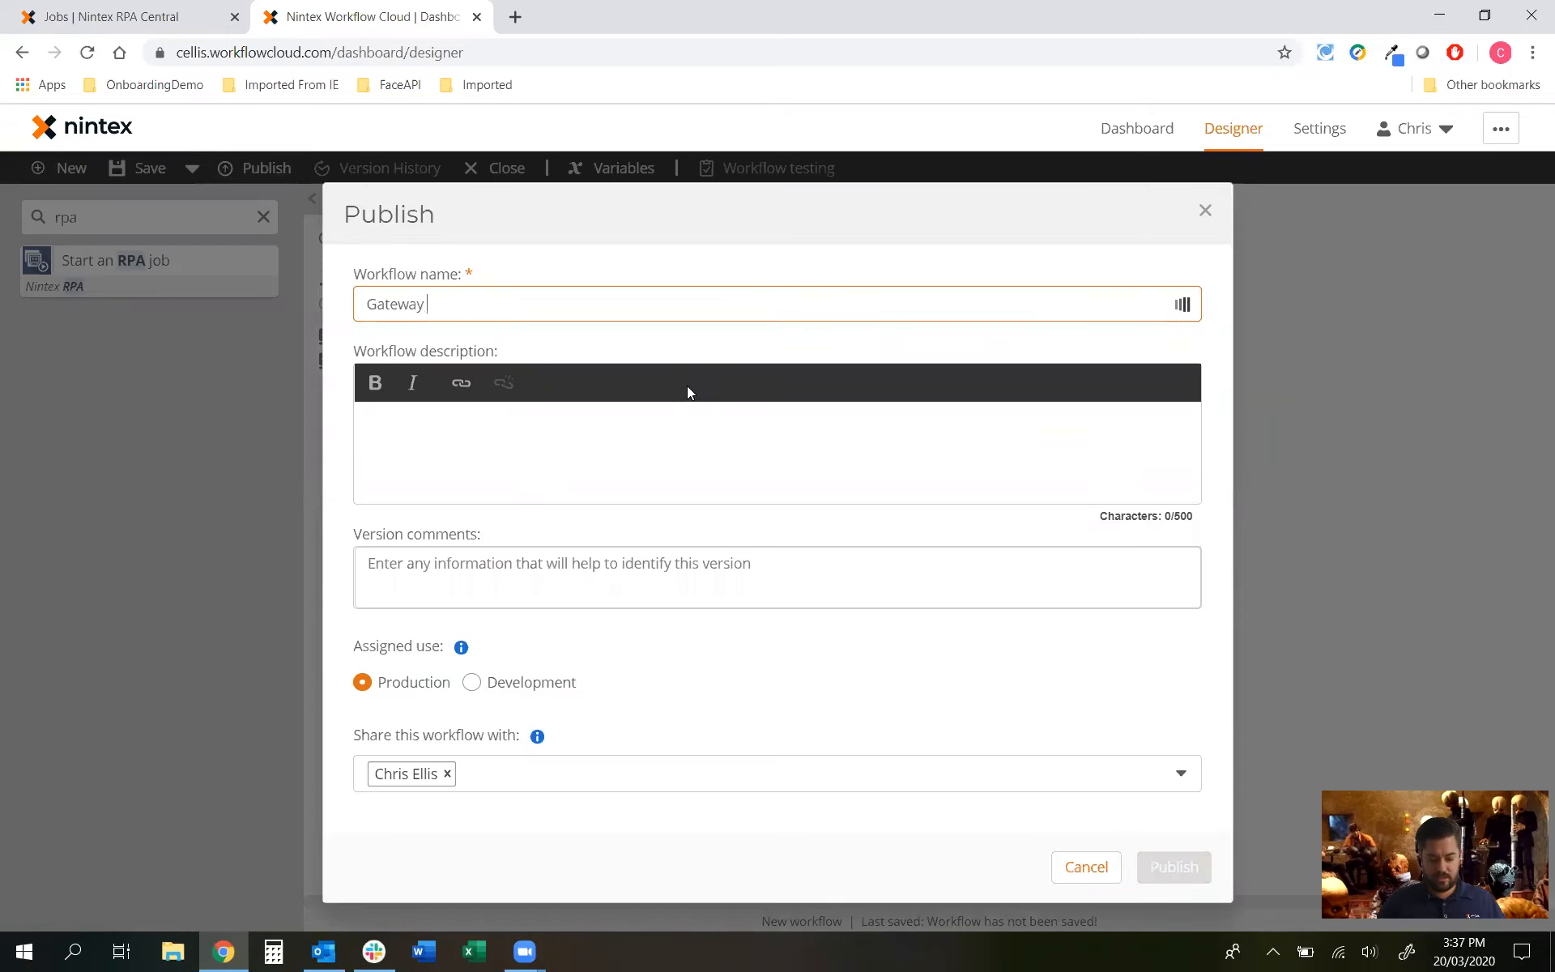
type(" Demo")
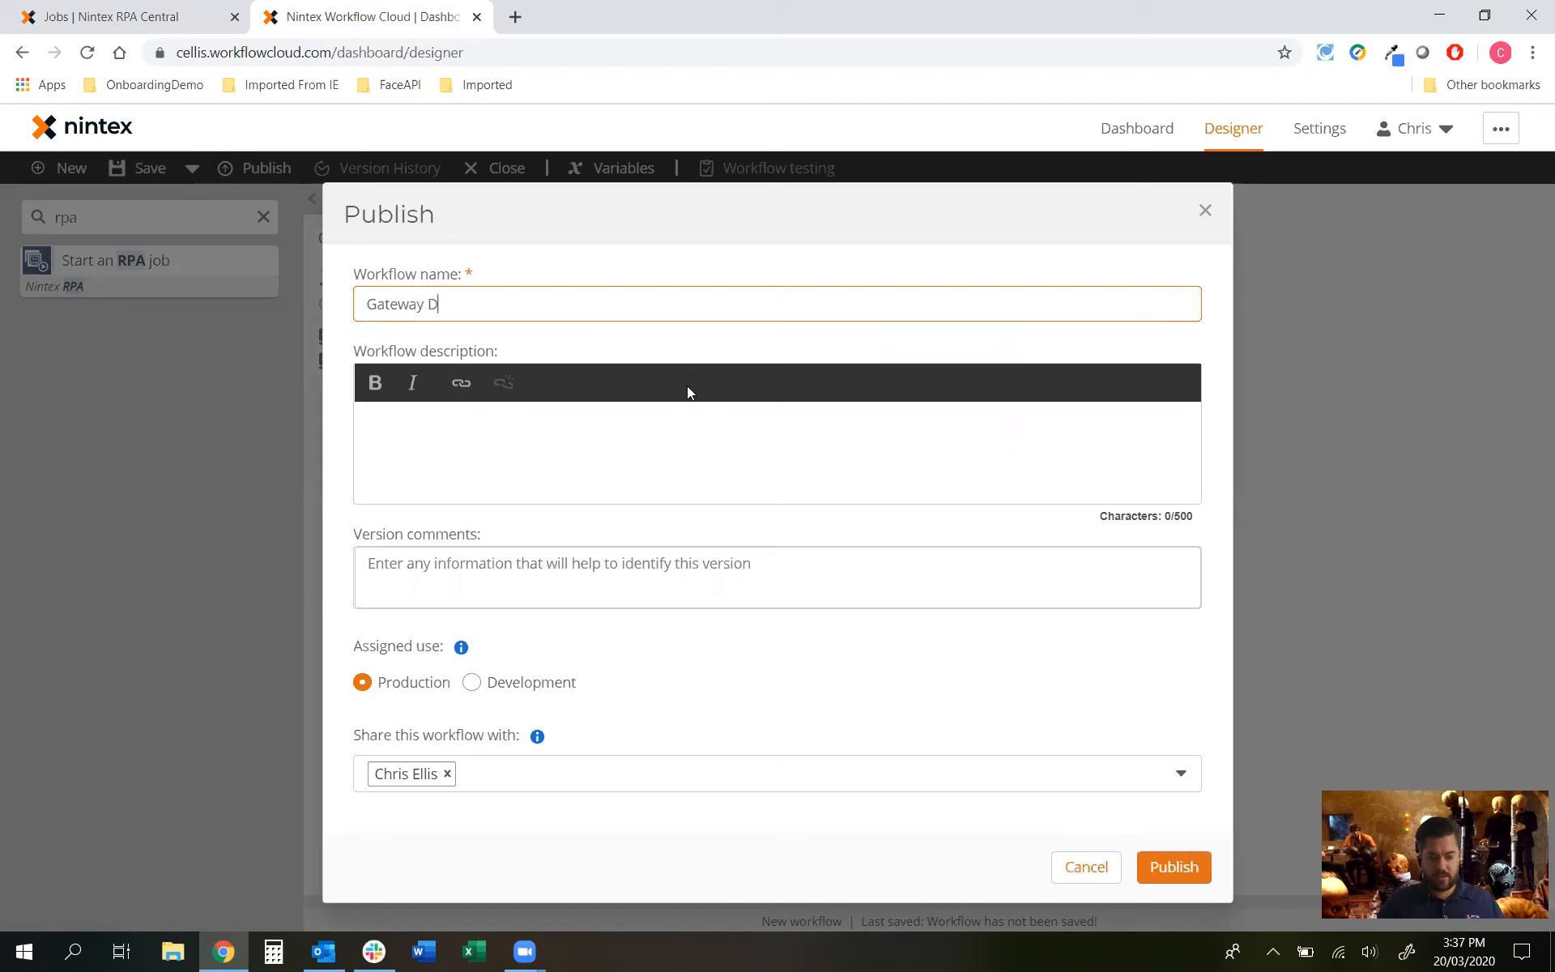
left_click(1176, 865)
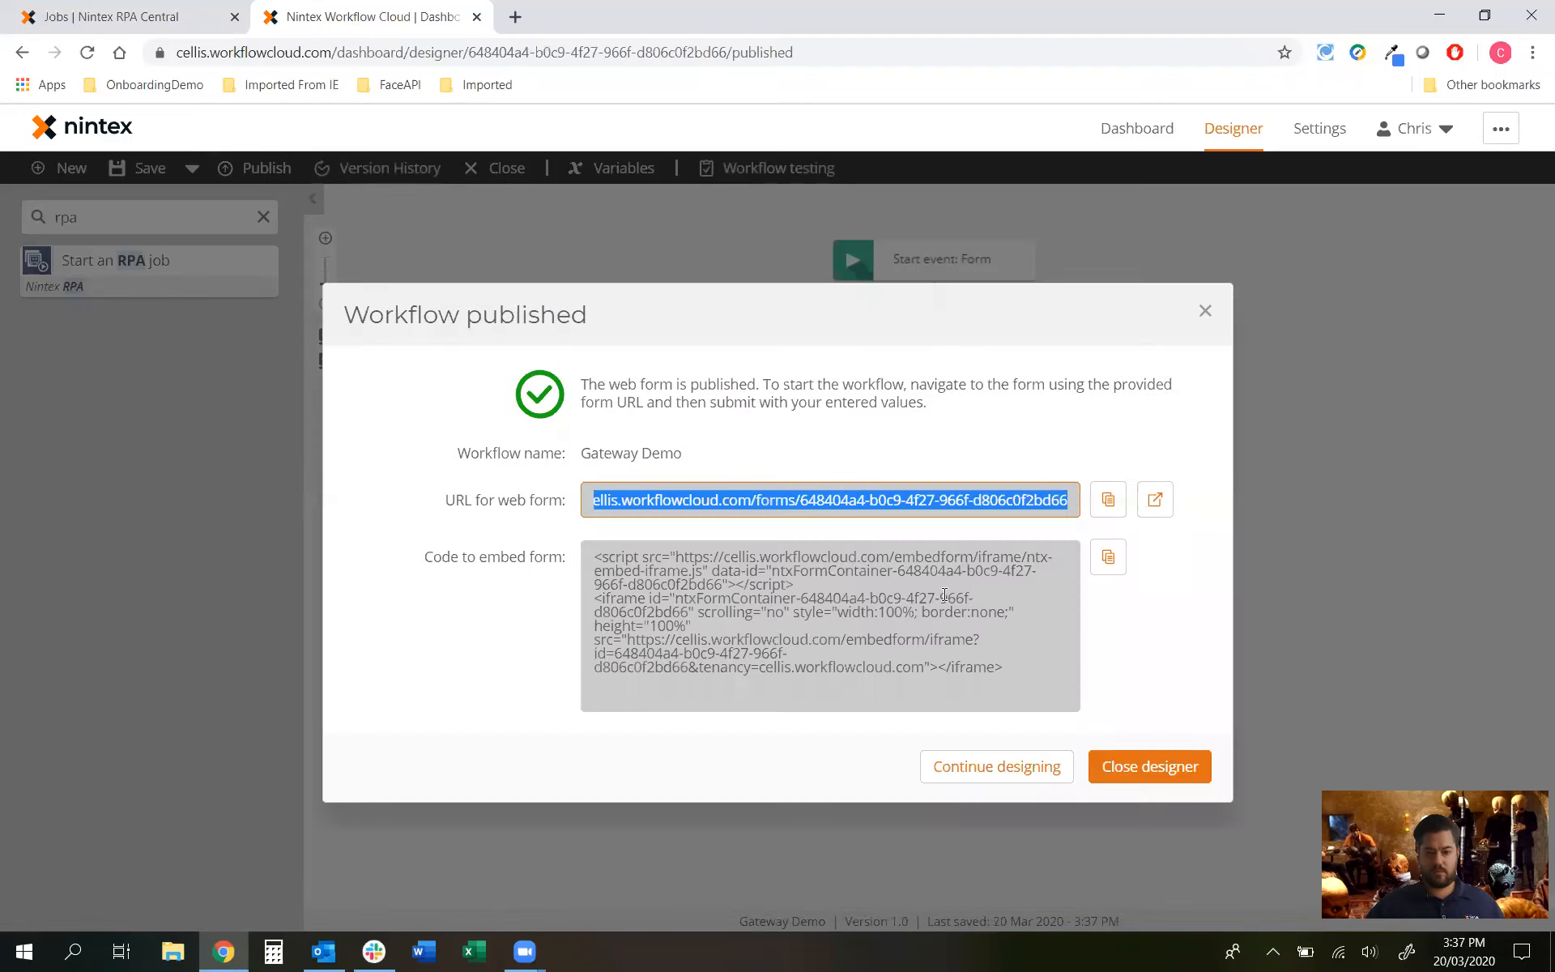
left_click(1158, 500)
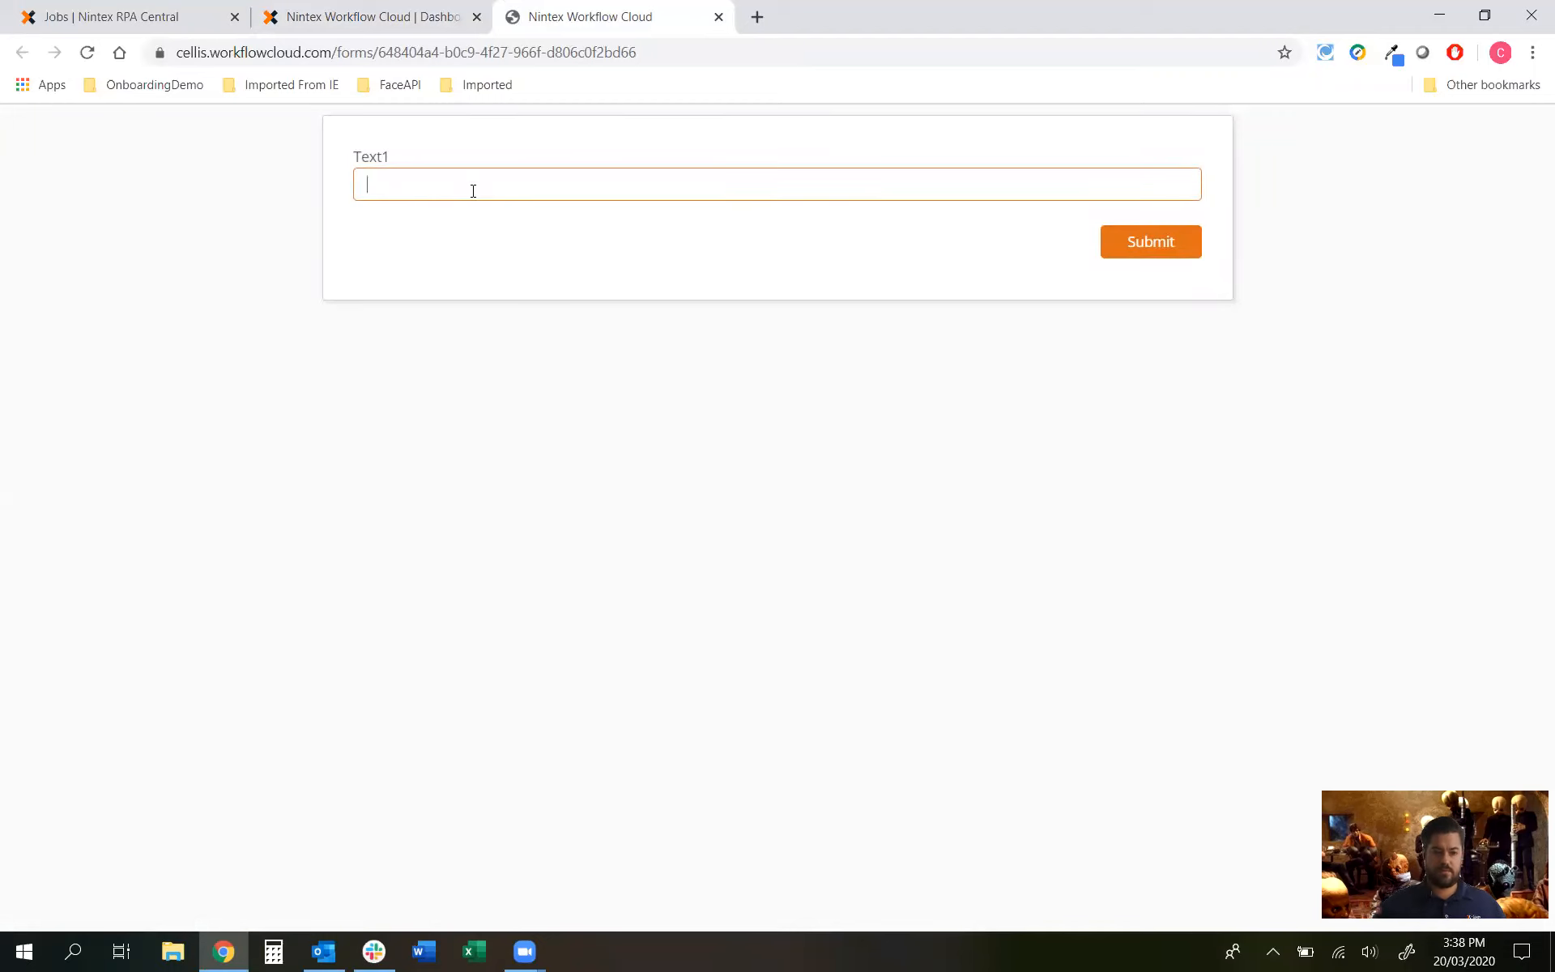
Step: Resize the browser window, then maximize it again
left_click(1485, 15)
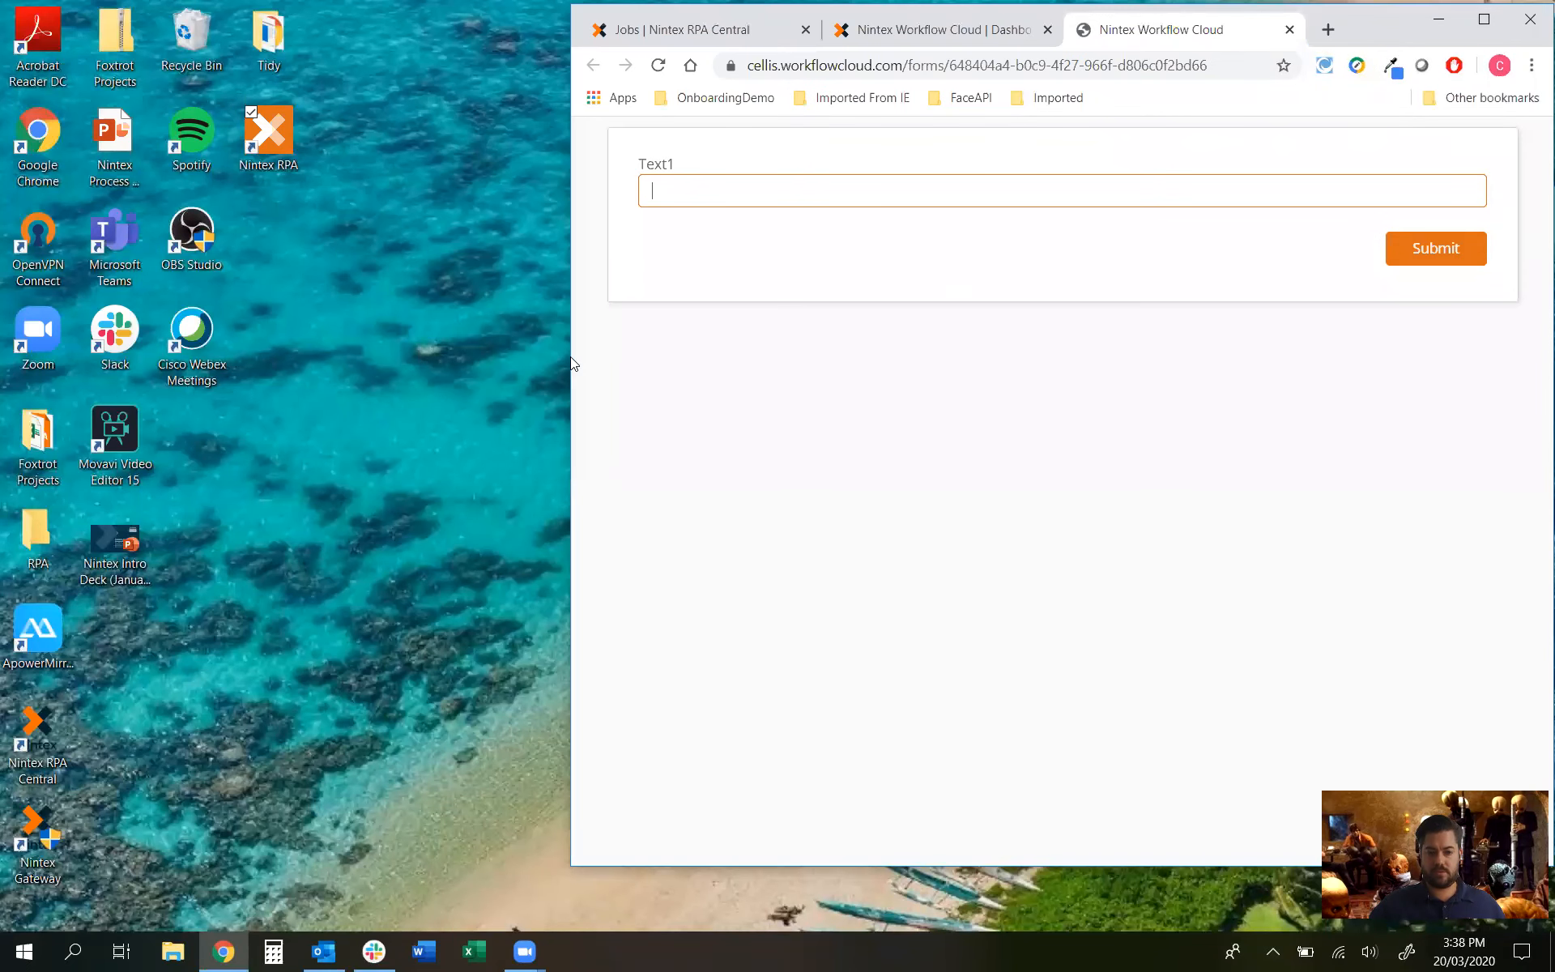
left_click_drag(570, 356, 1207, 410)
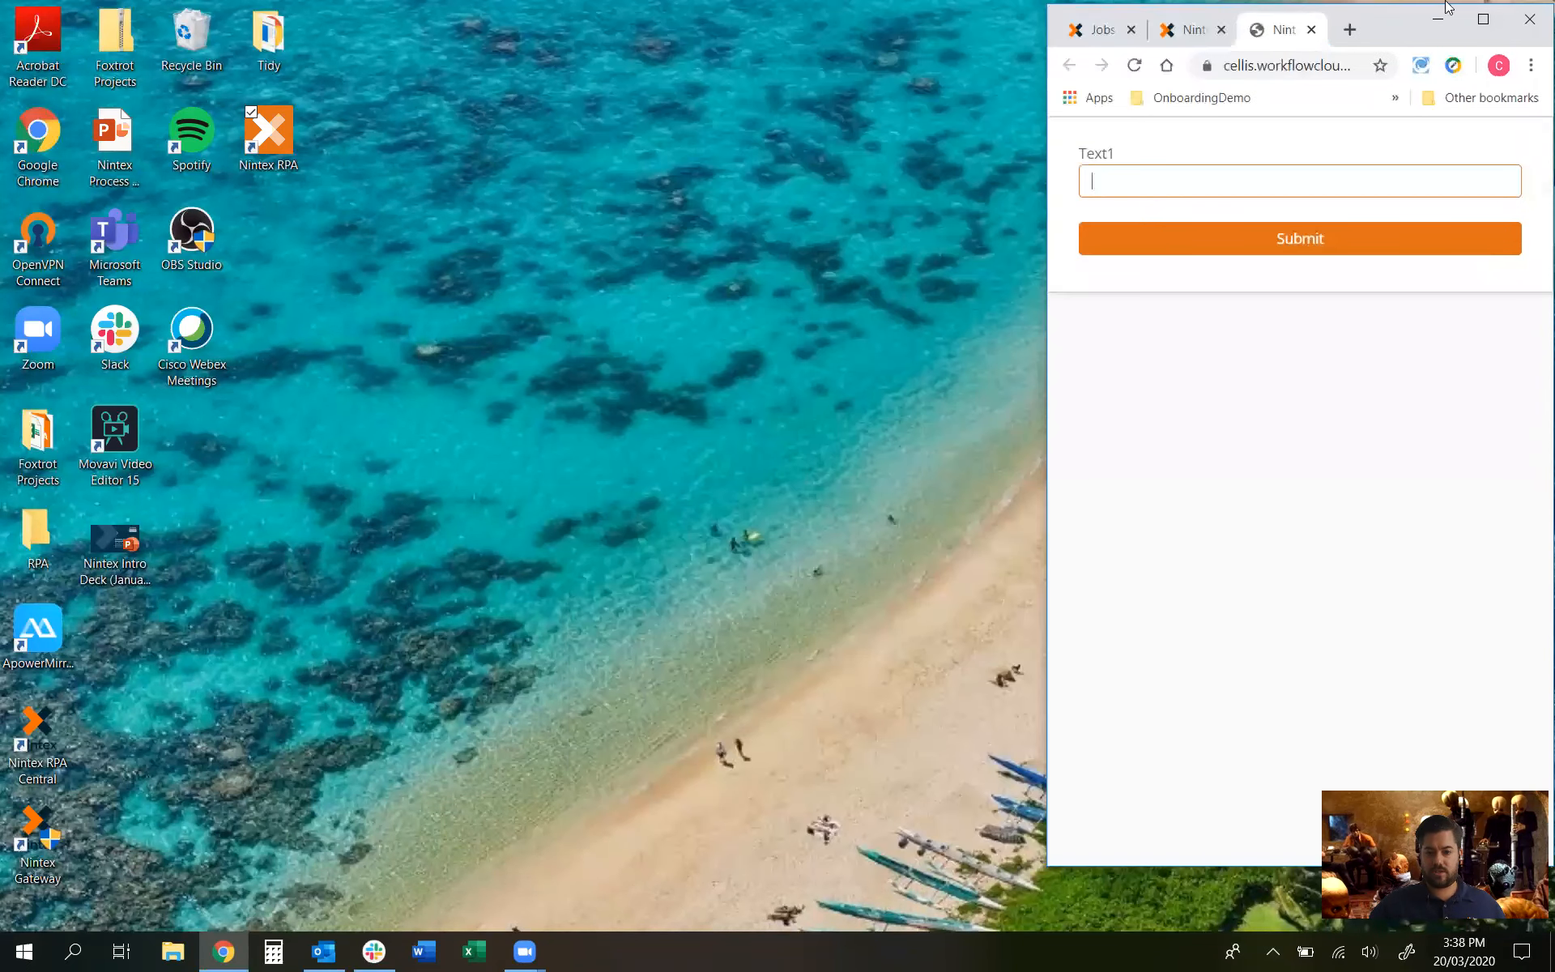
left_click(1483, 22)
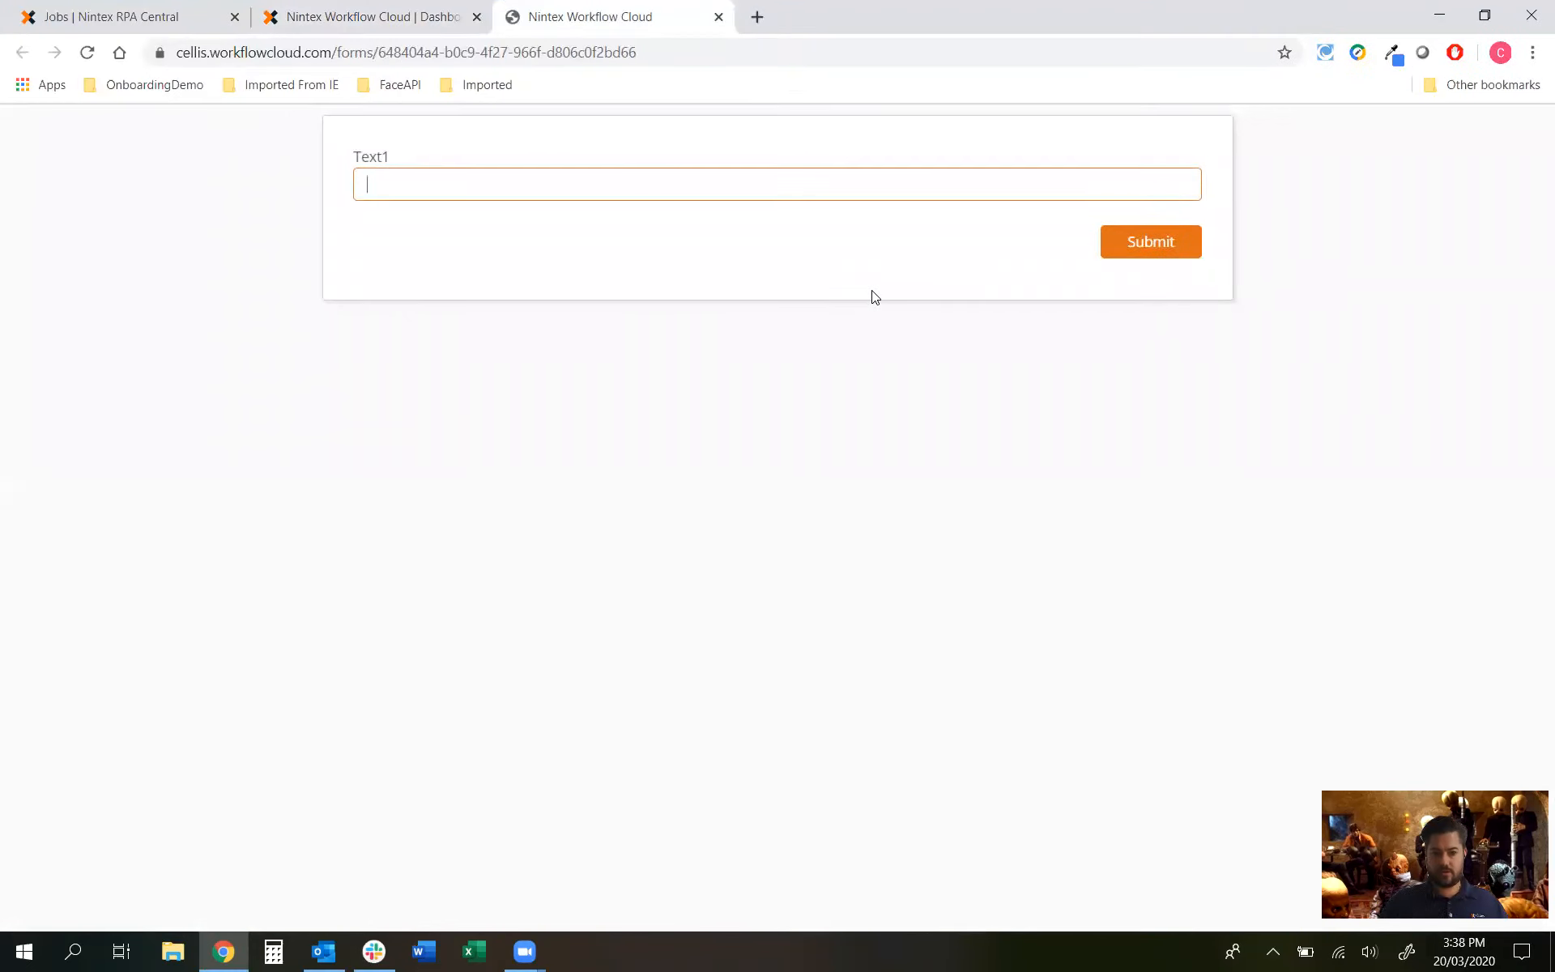
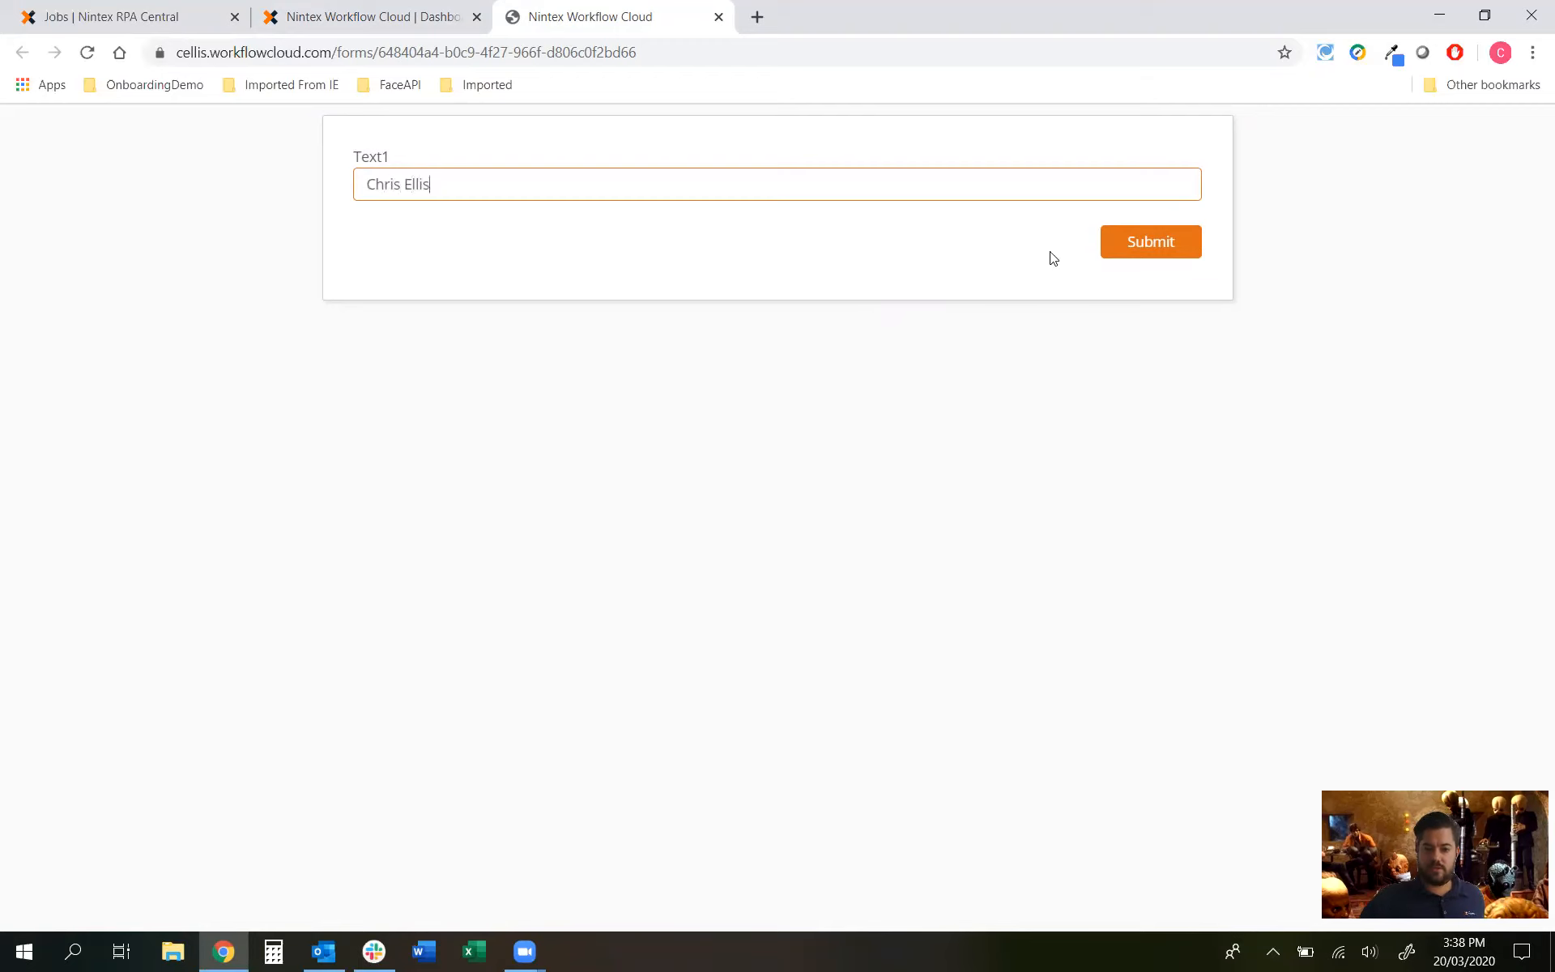
Step: Enter a person's full name in Text1, submit the form, then minimize and restore Chrome
left_click(1134, 241)
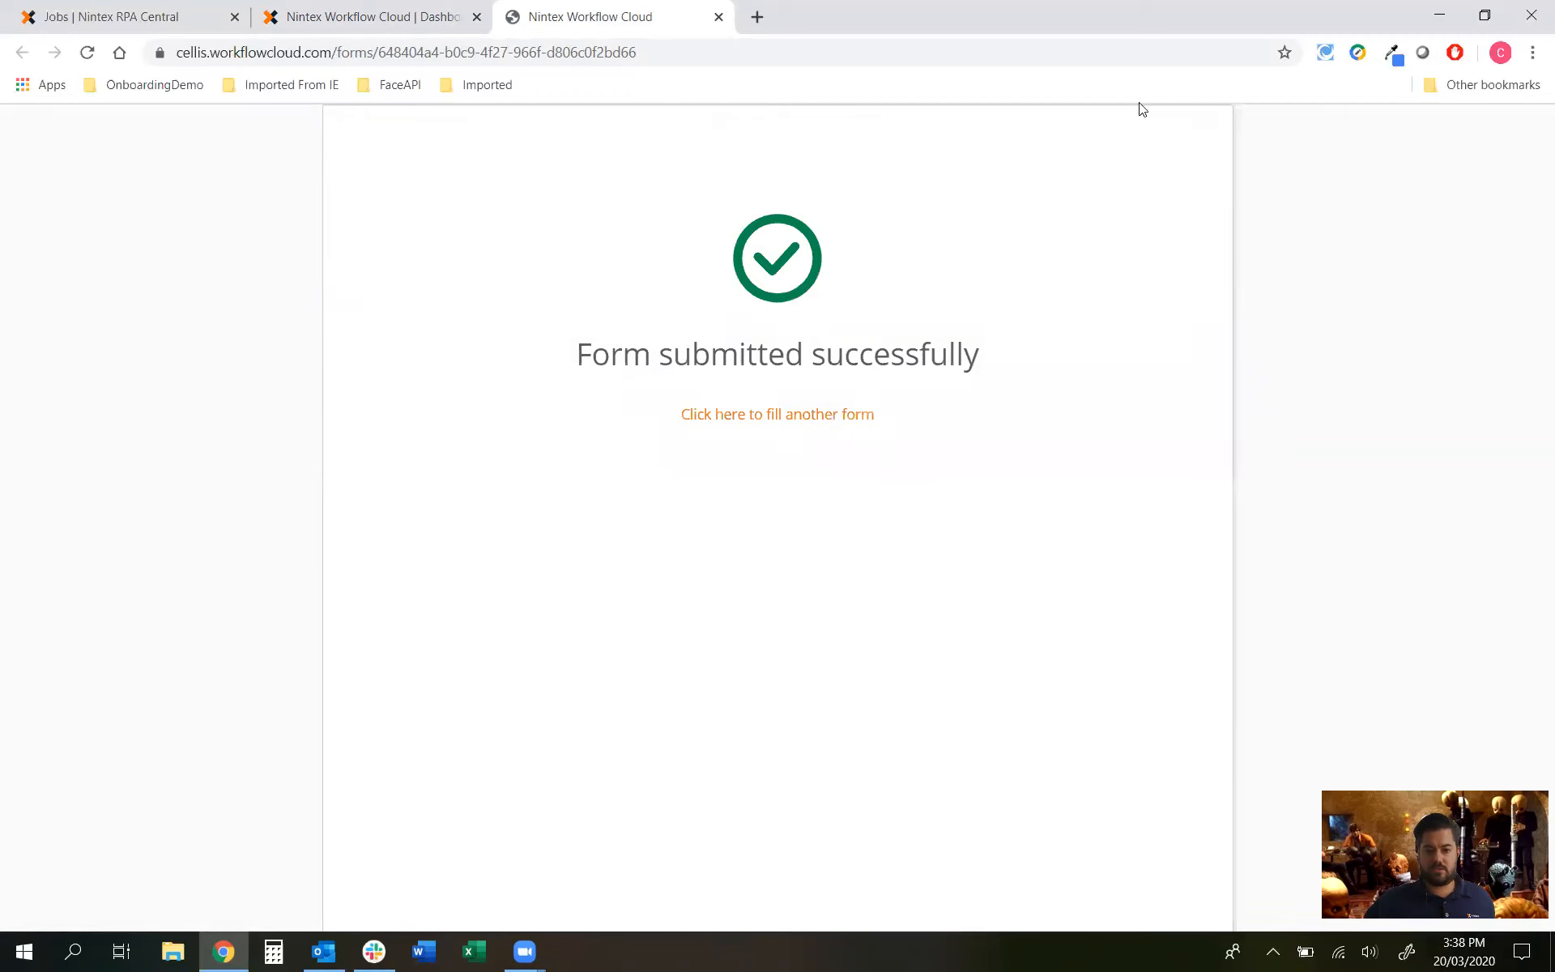
left_click(1429, 14)
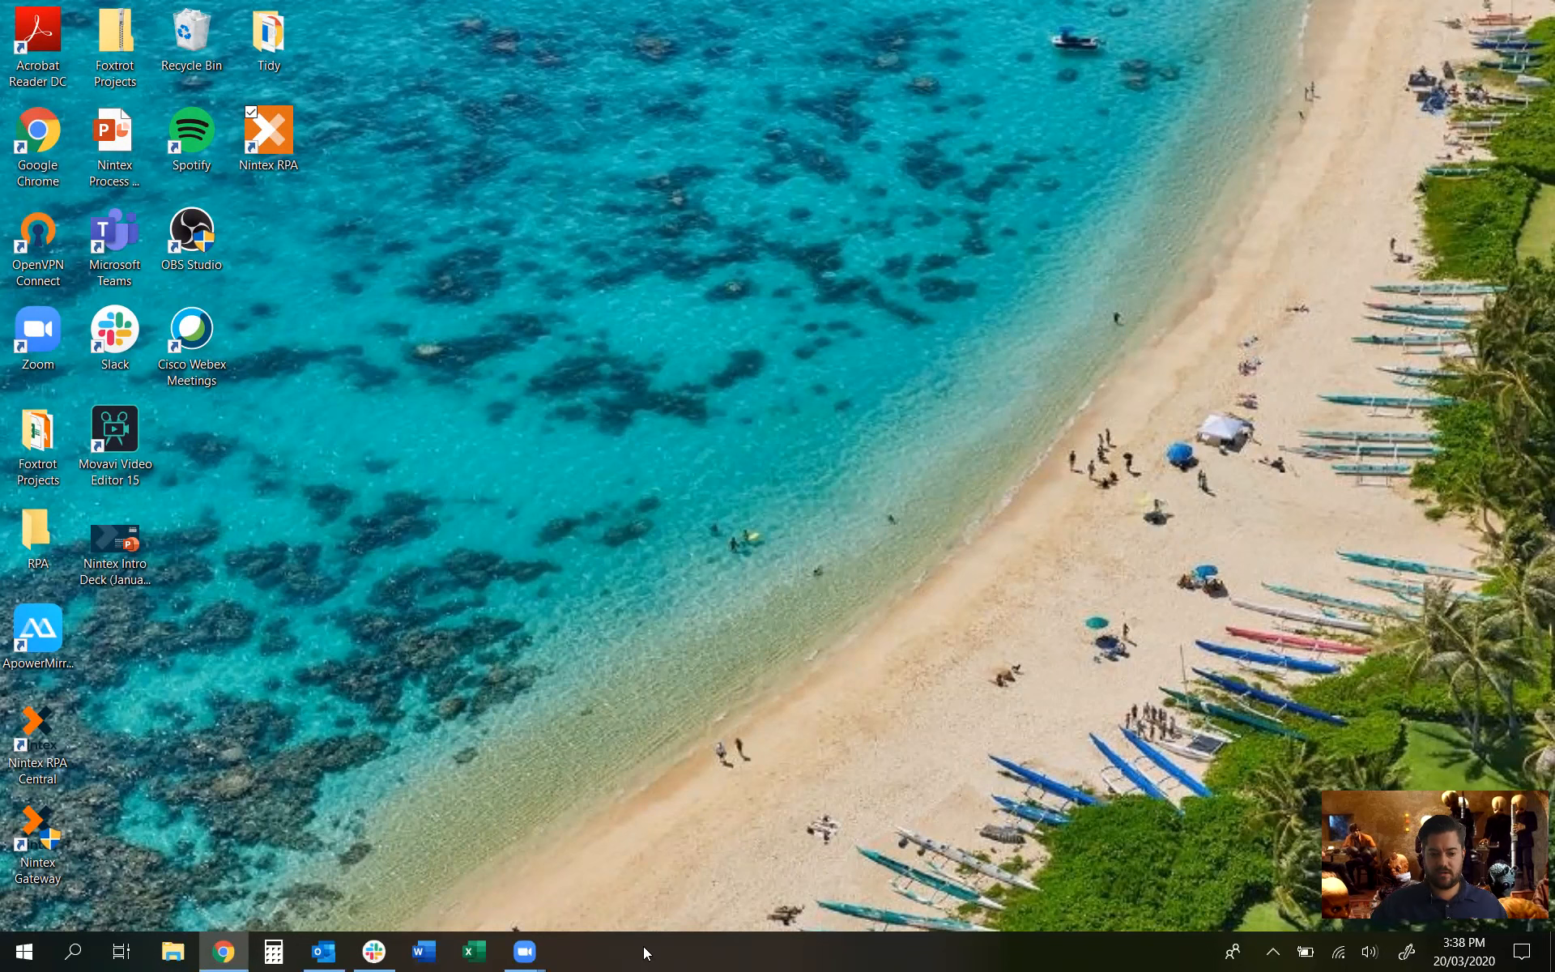
left_click(524, 952)
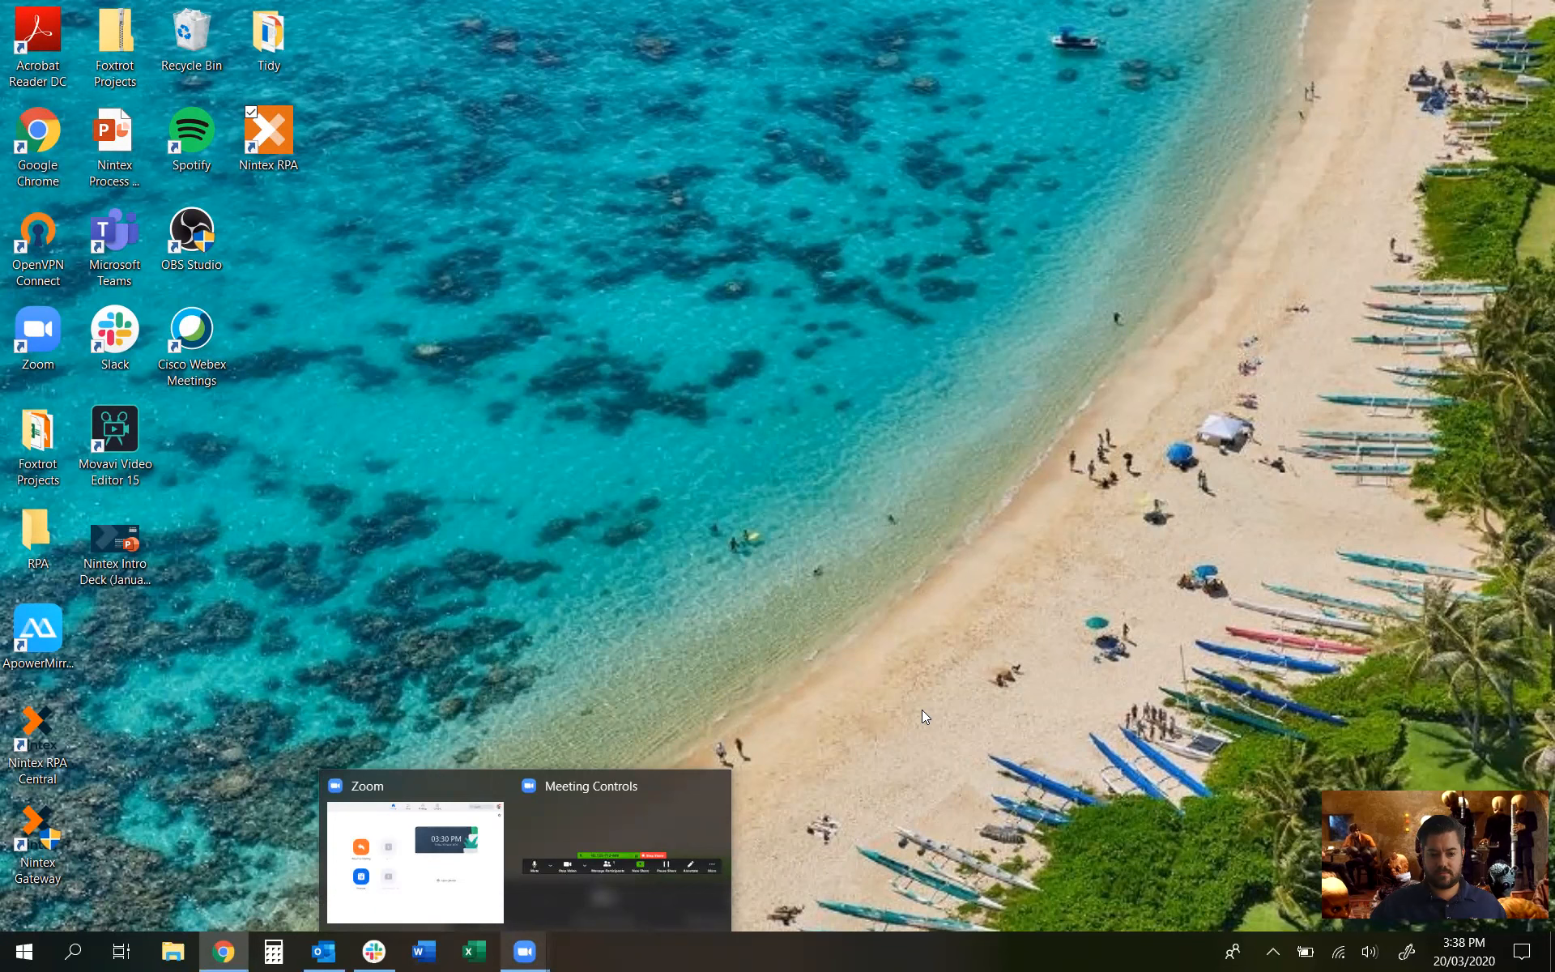
left_click(225, 953)
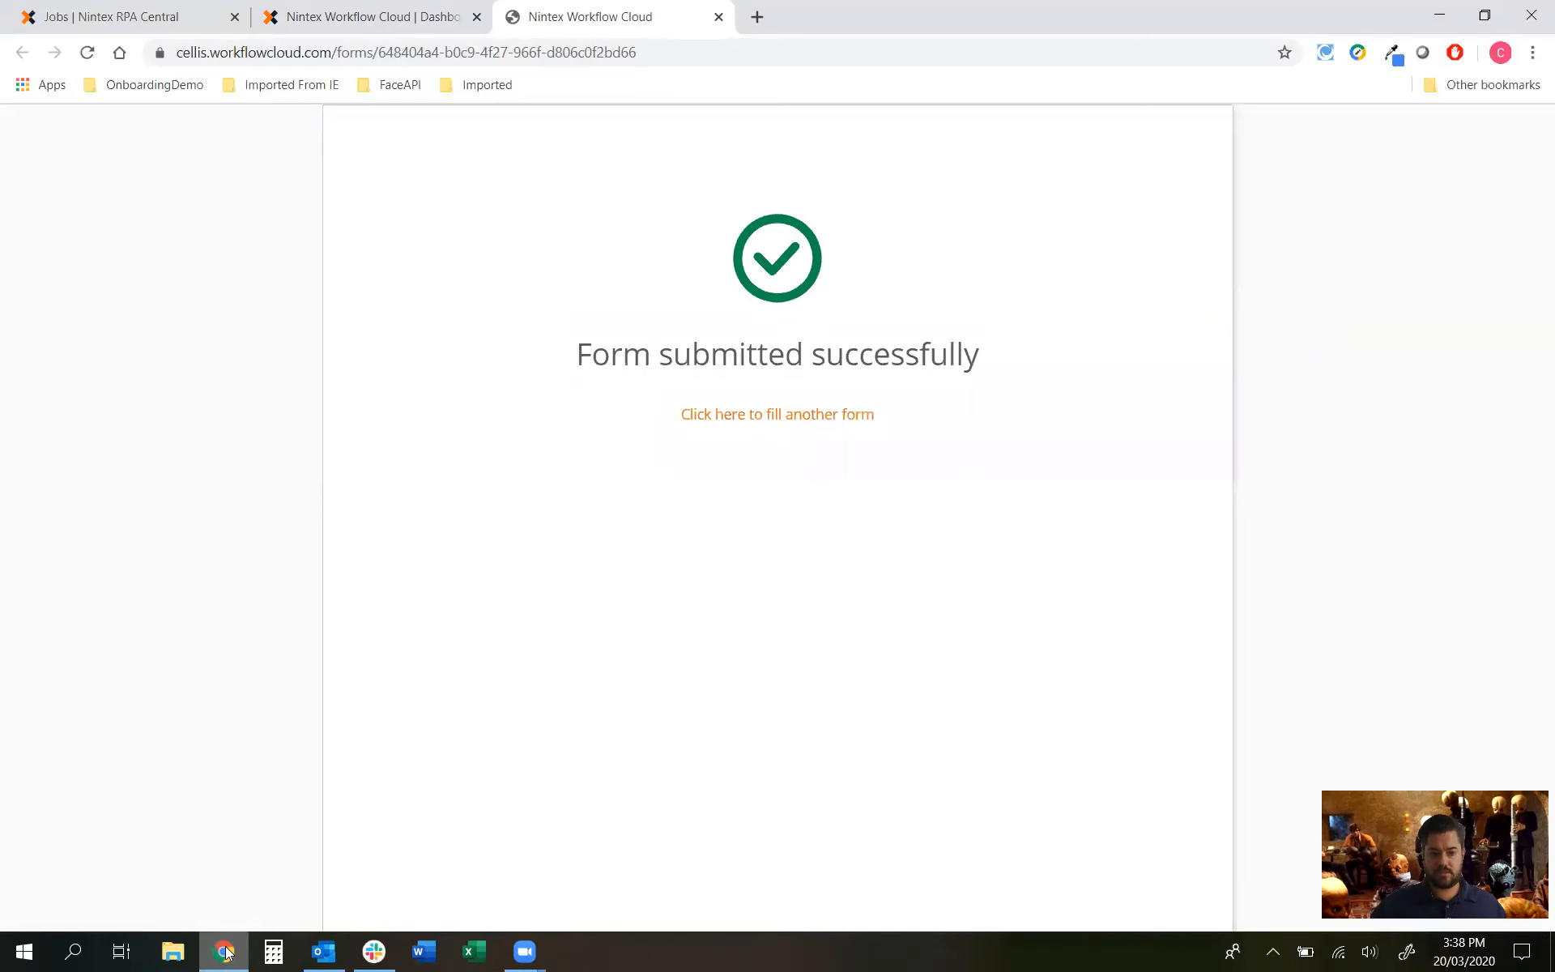
Step: Check the Instances list for the running Gateway Demo instance, then minimize Chrome
left_click(403, 11)
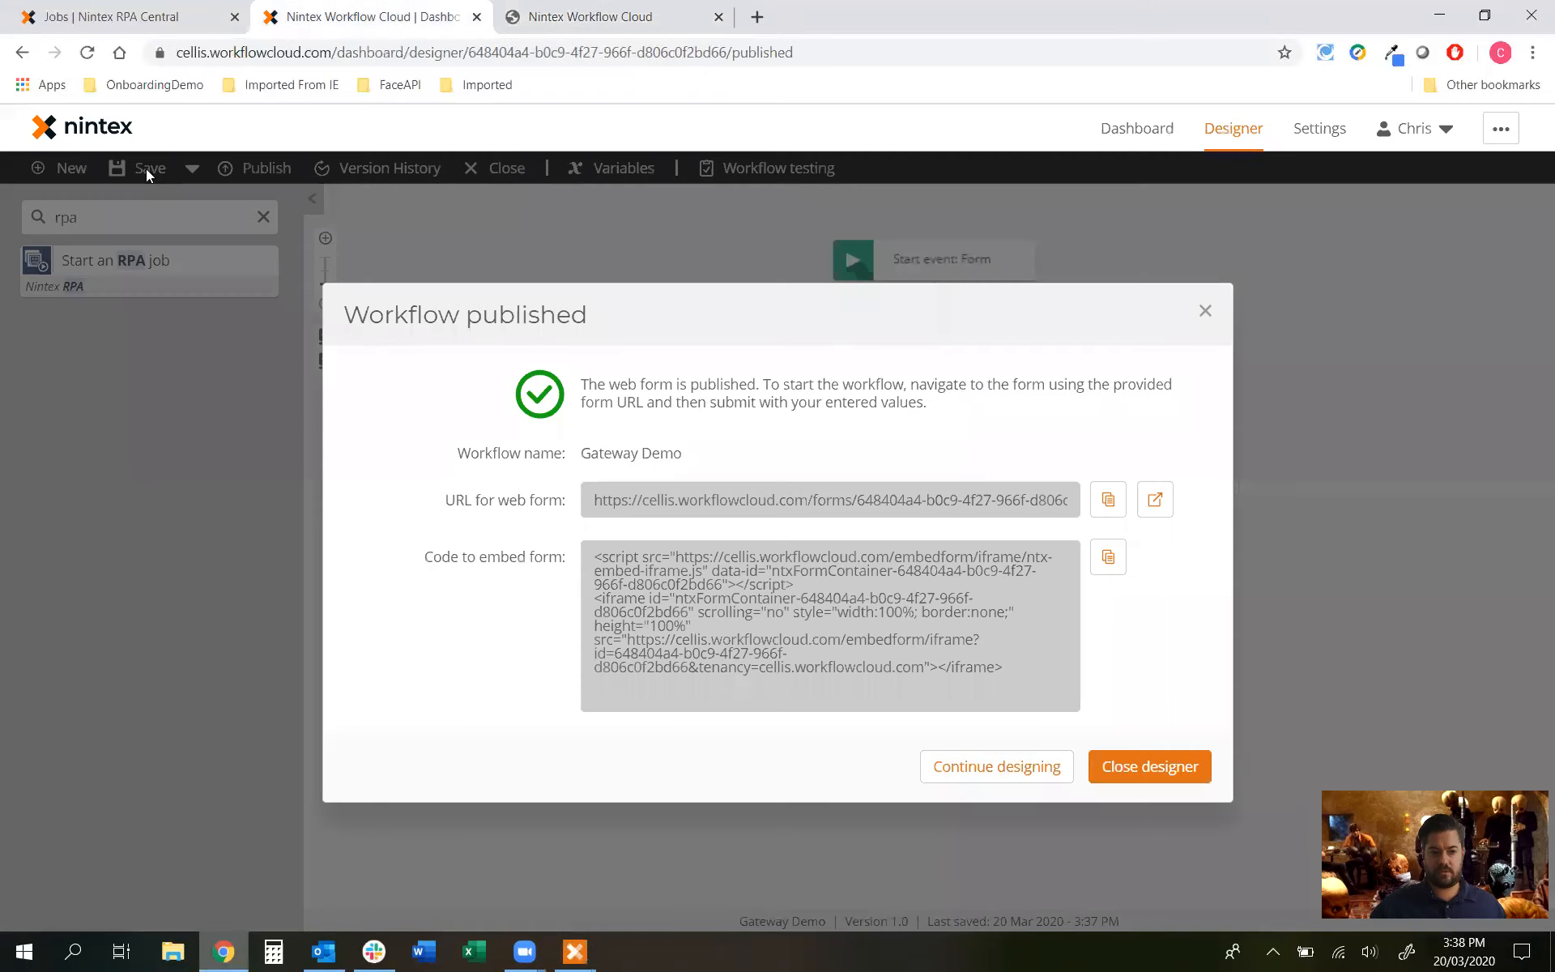
left_click(111, 136)
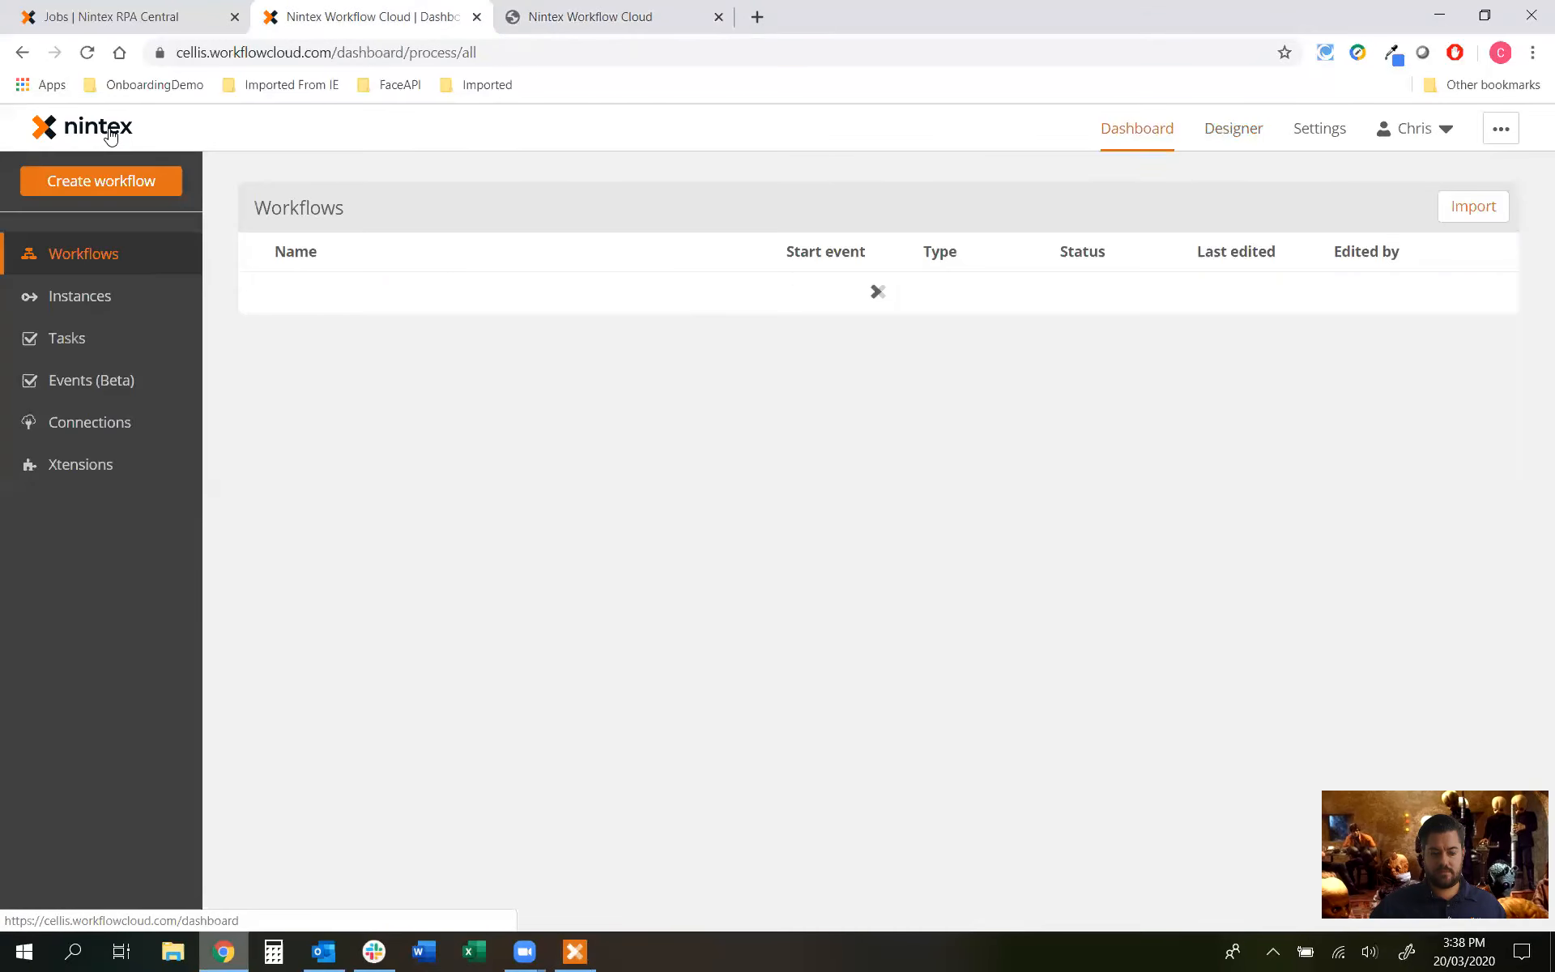
left_click(77, 303)
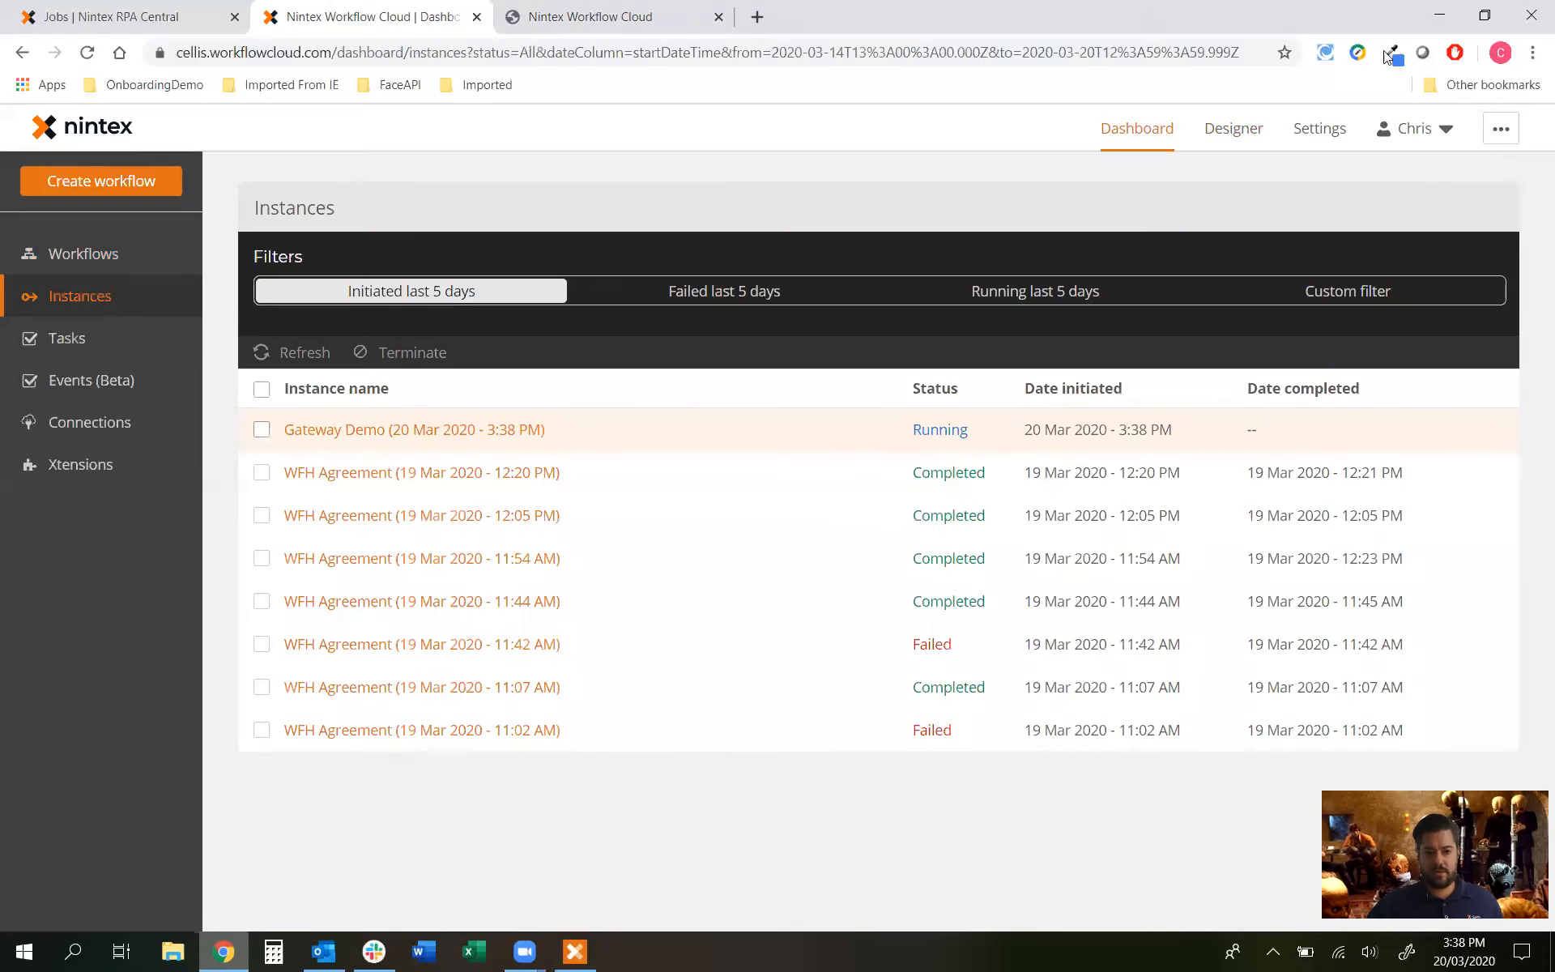
left_click(1443, 17)
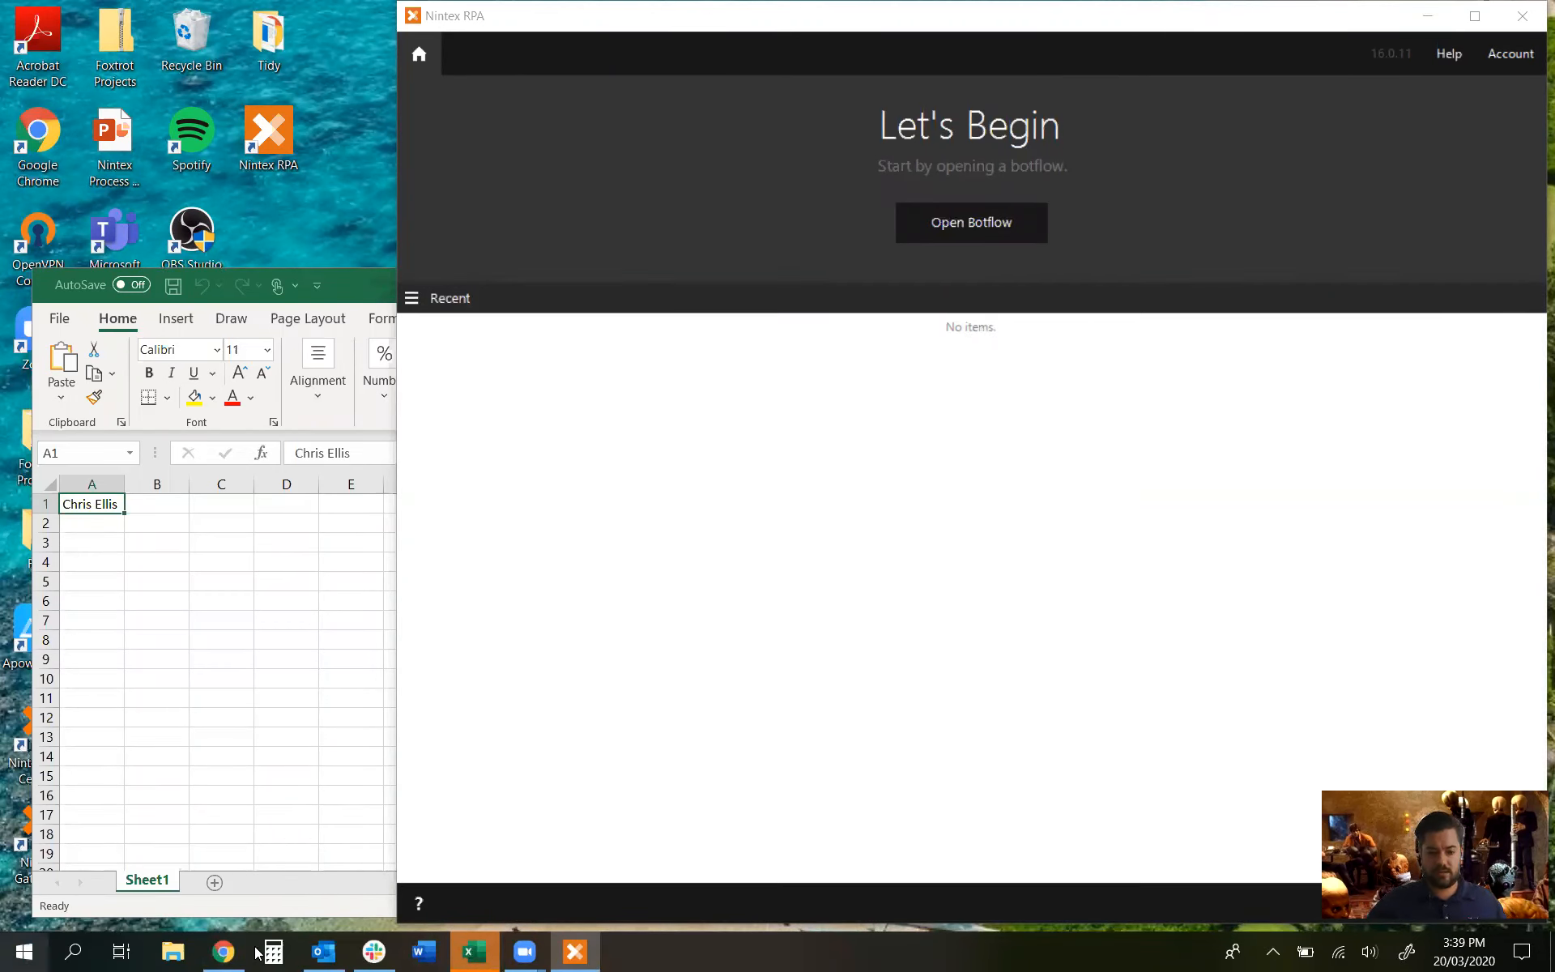
Step: Review the RPA Gateway Demo botflow's tasks, close Nintex RPA, and show Excel's Review commands
left_click(928, 231)
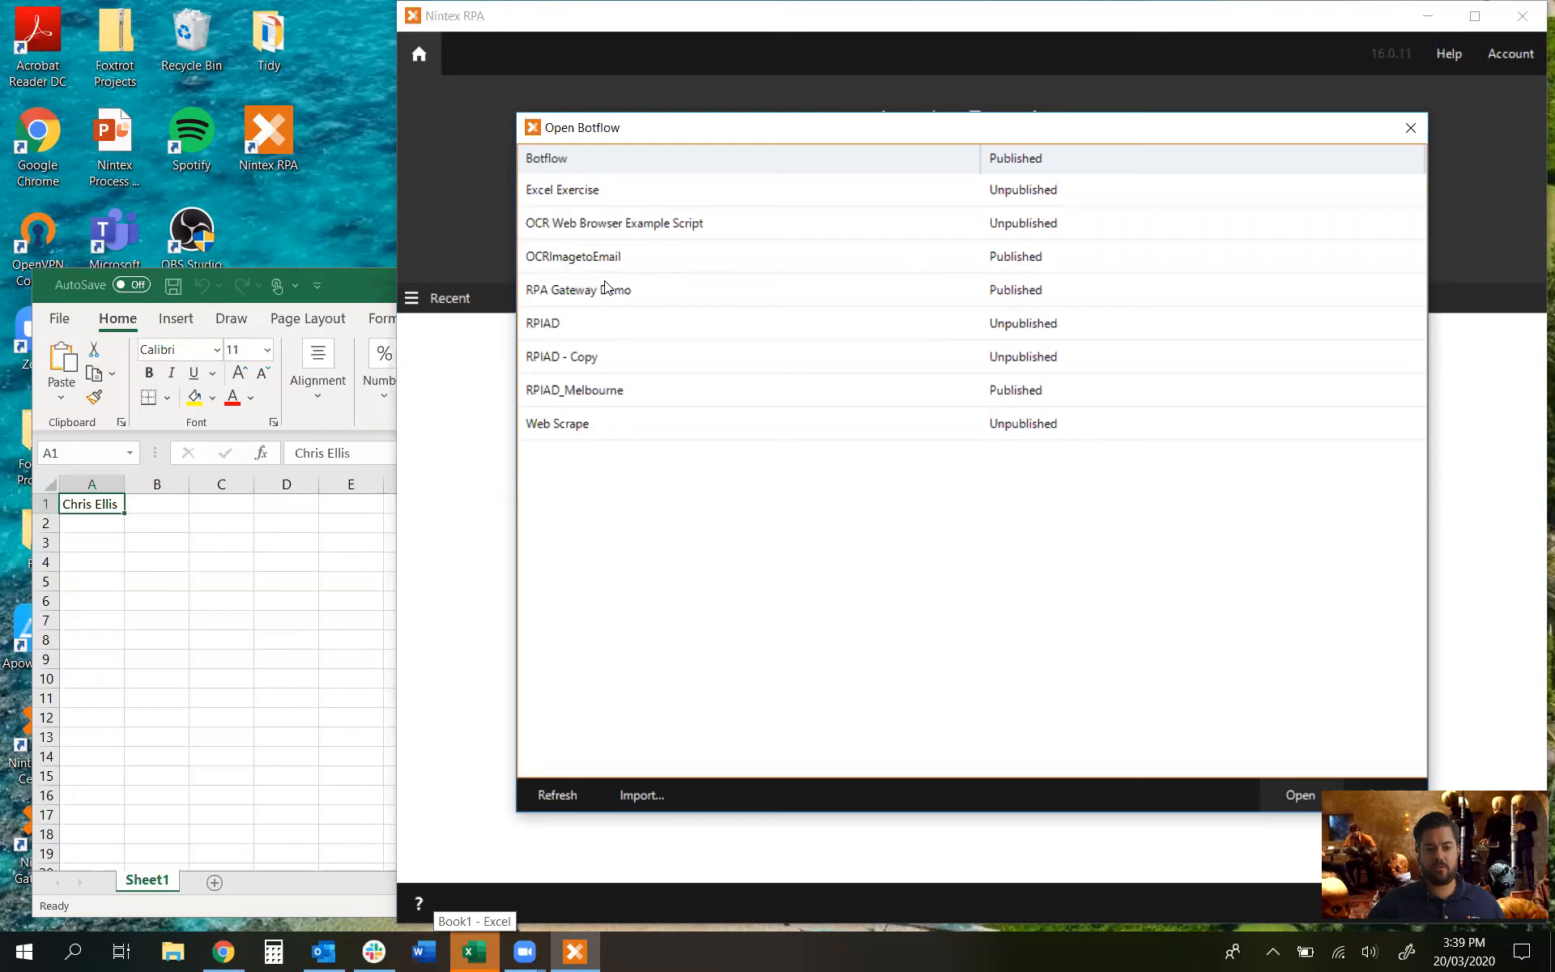
double_click(606, 289)
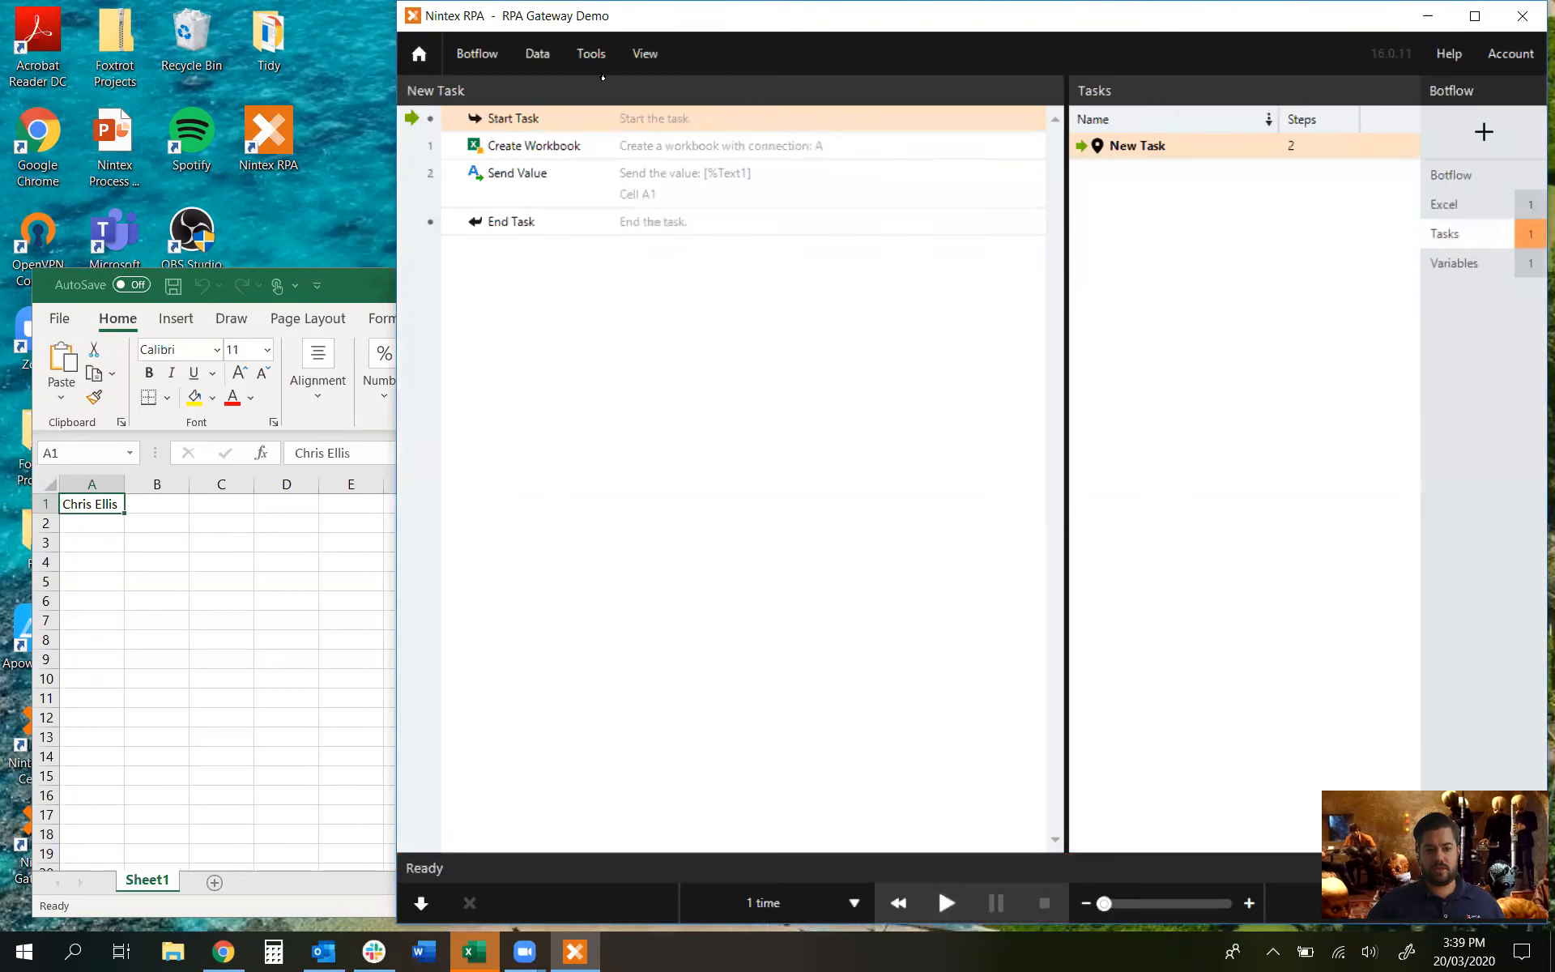
left_click(1521, 17)
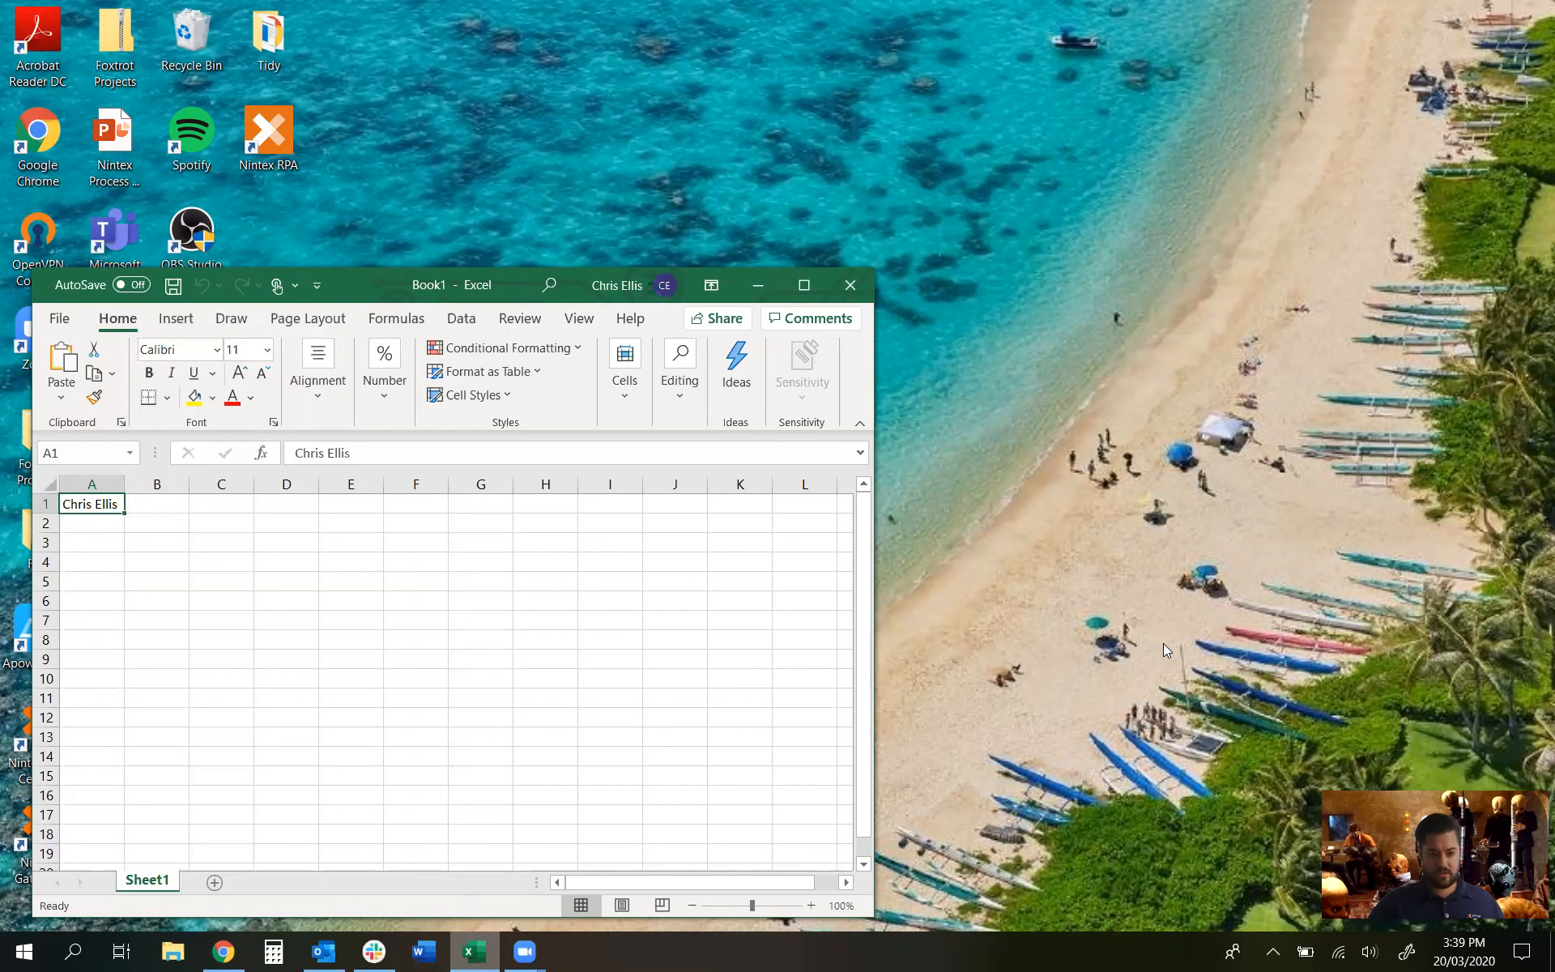
key("alt+r")
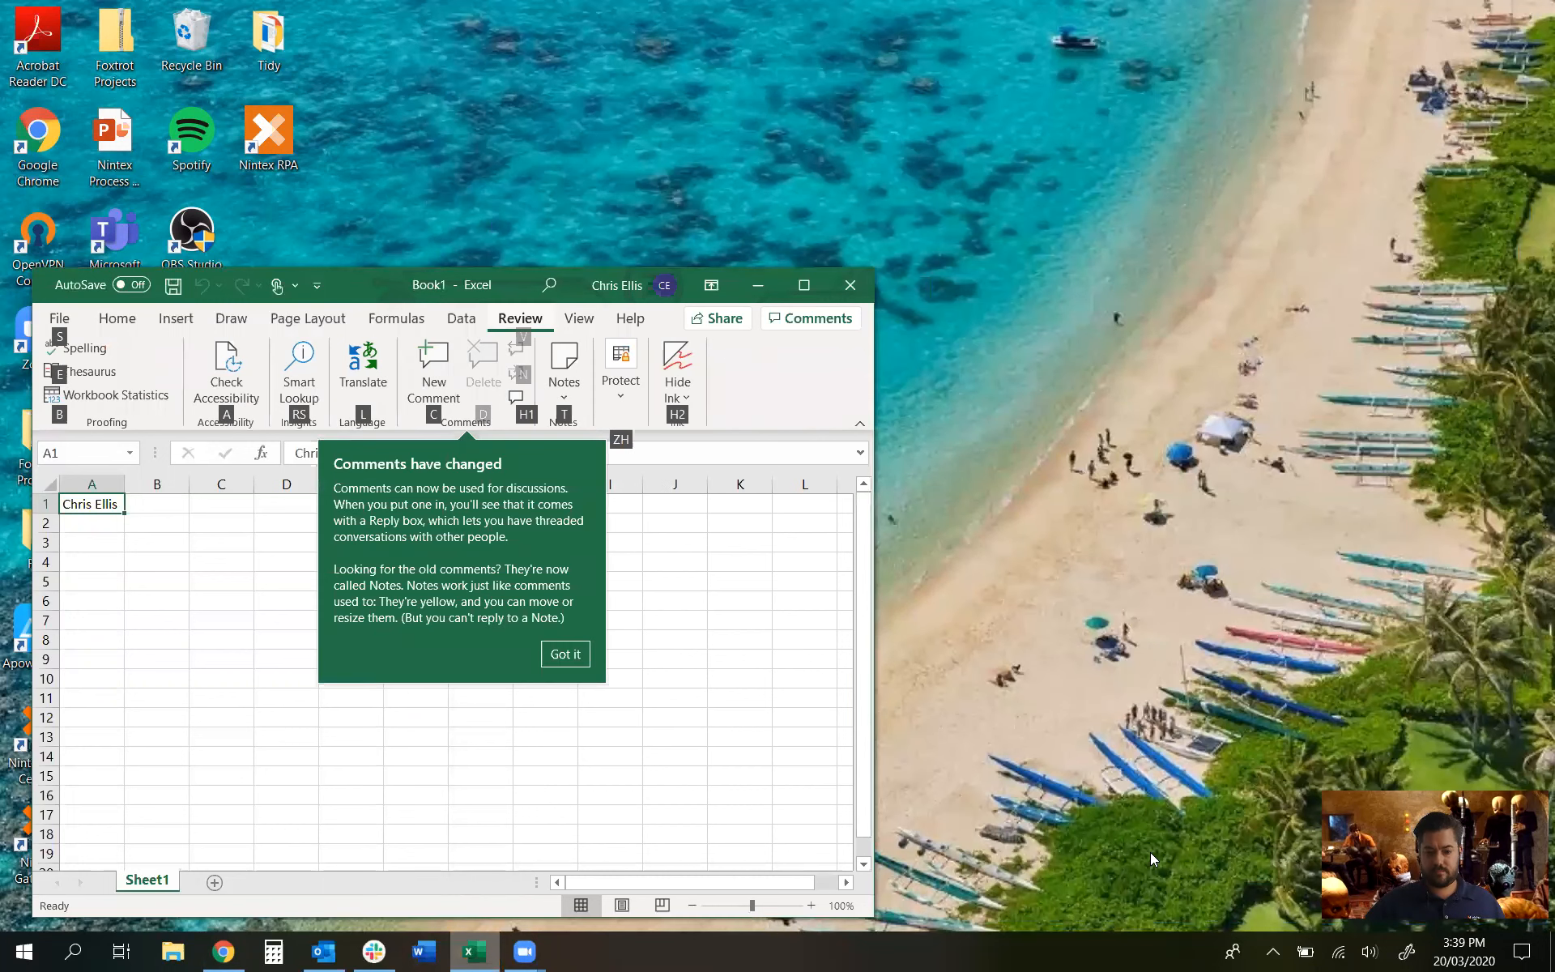